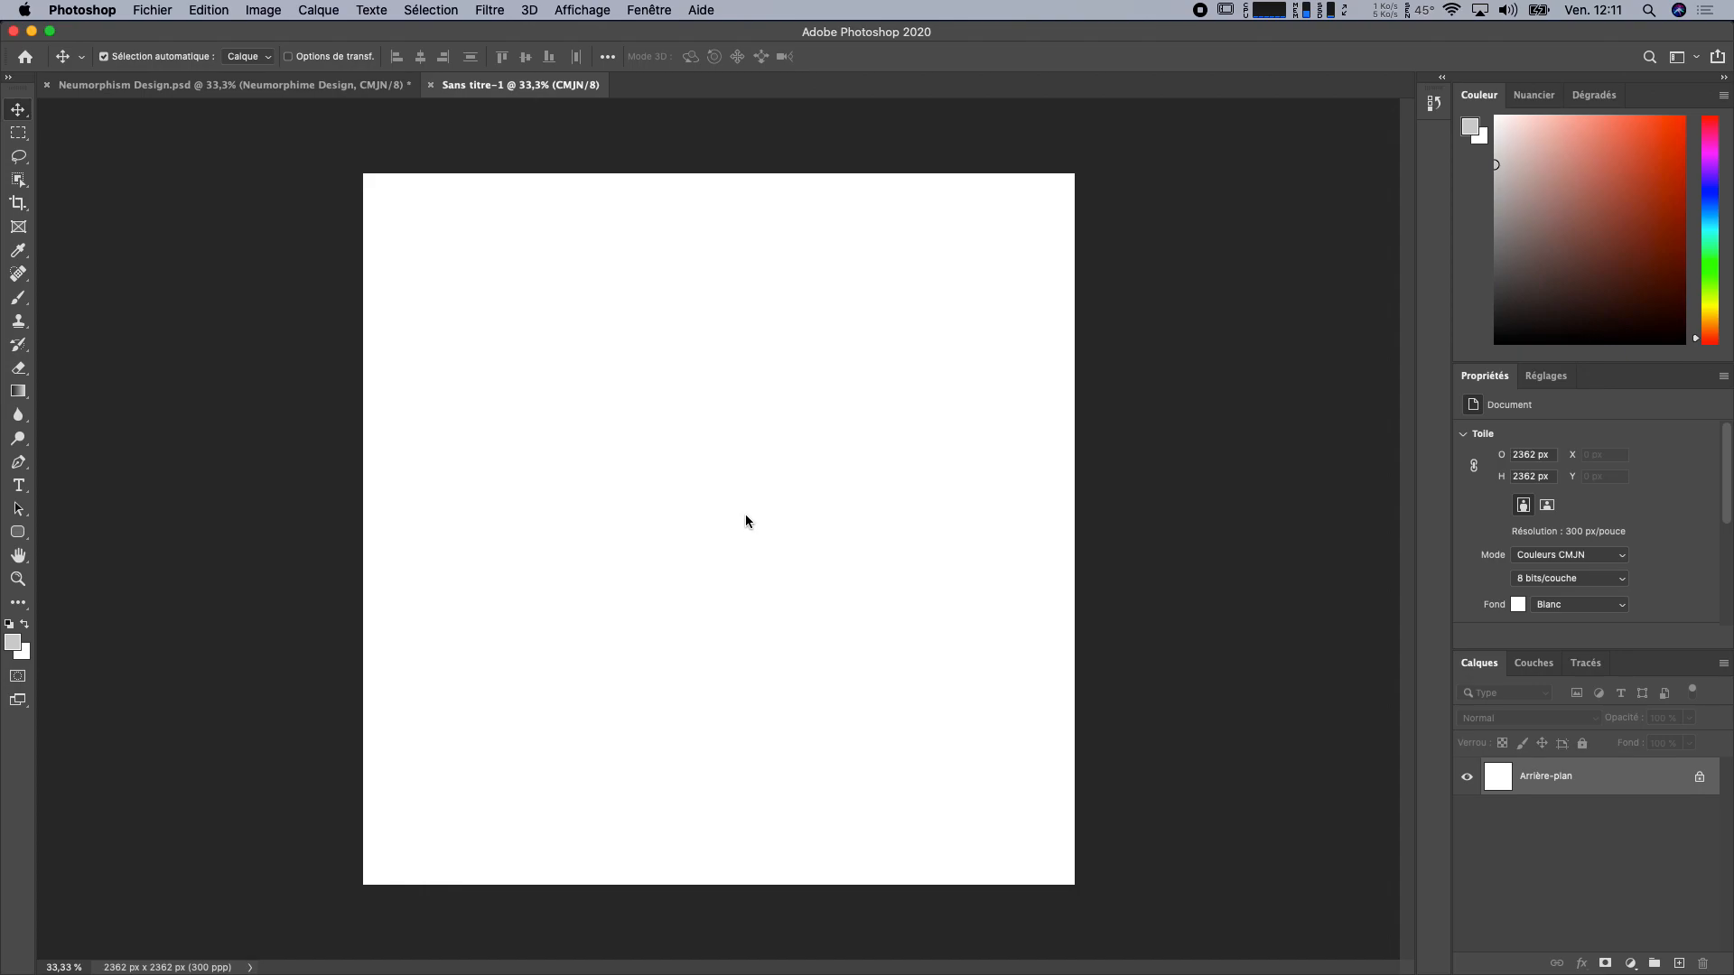
Step: Set the foreground color to #eeeeee in the Sans titre-1 document
{"action": "left_click", "coordinate": [245, 86]}
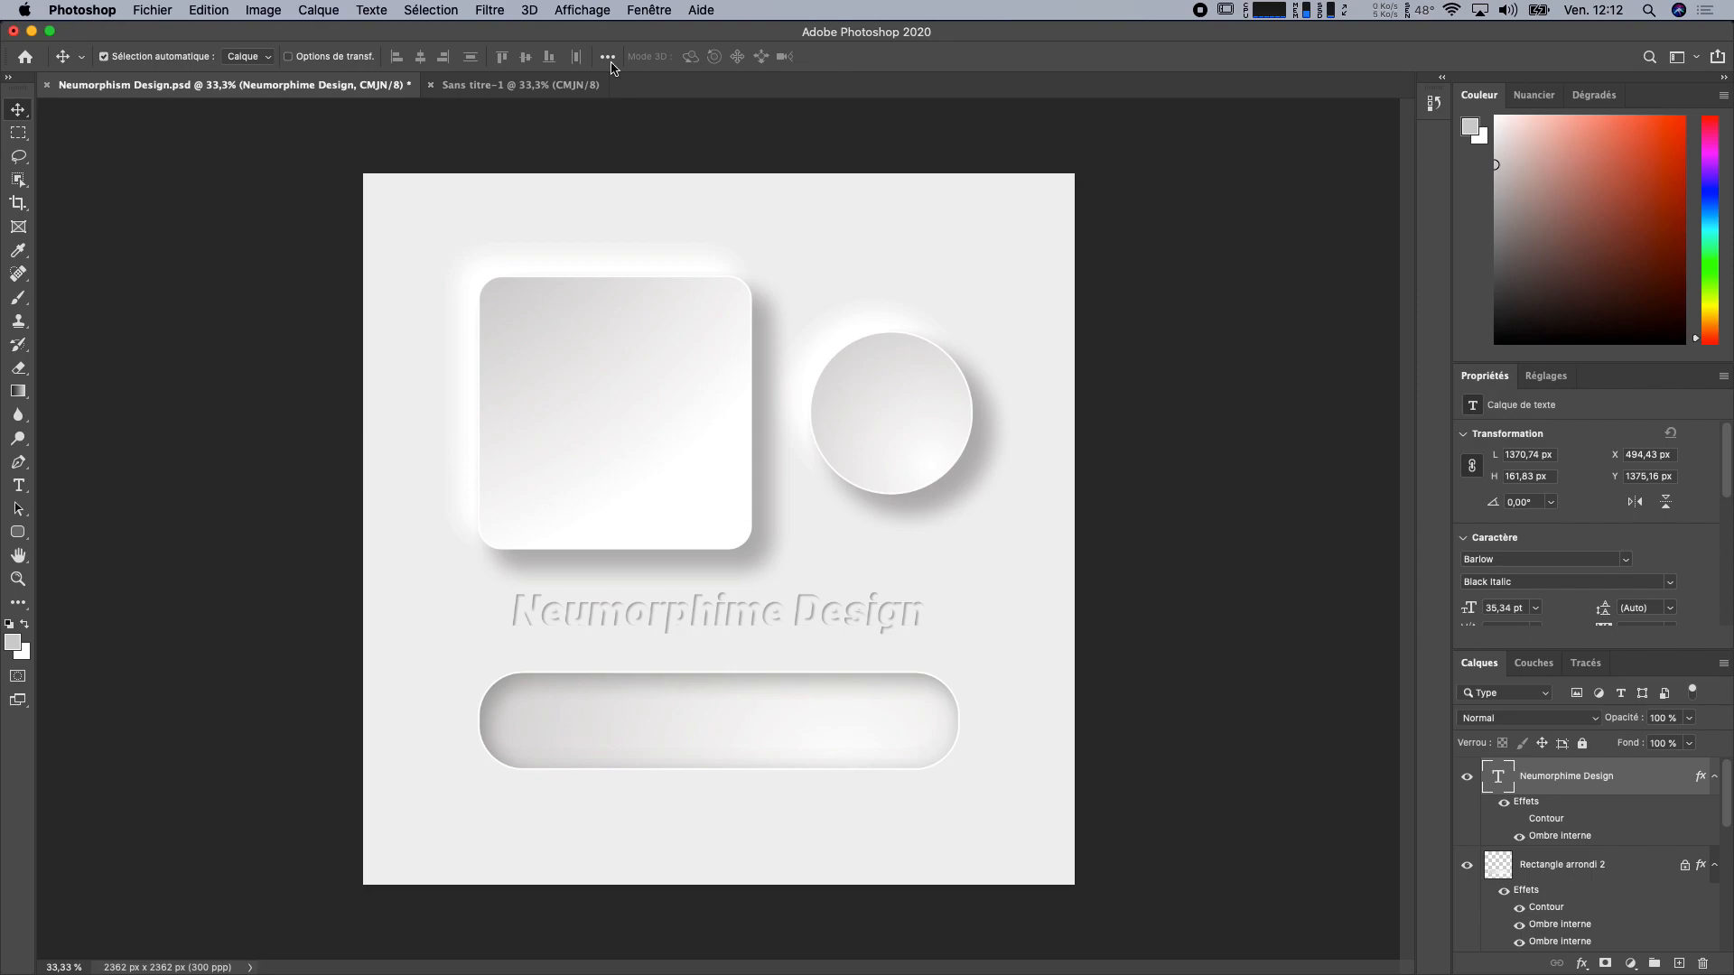
{"action": "left_click", "coordinate": [520, 85]}
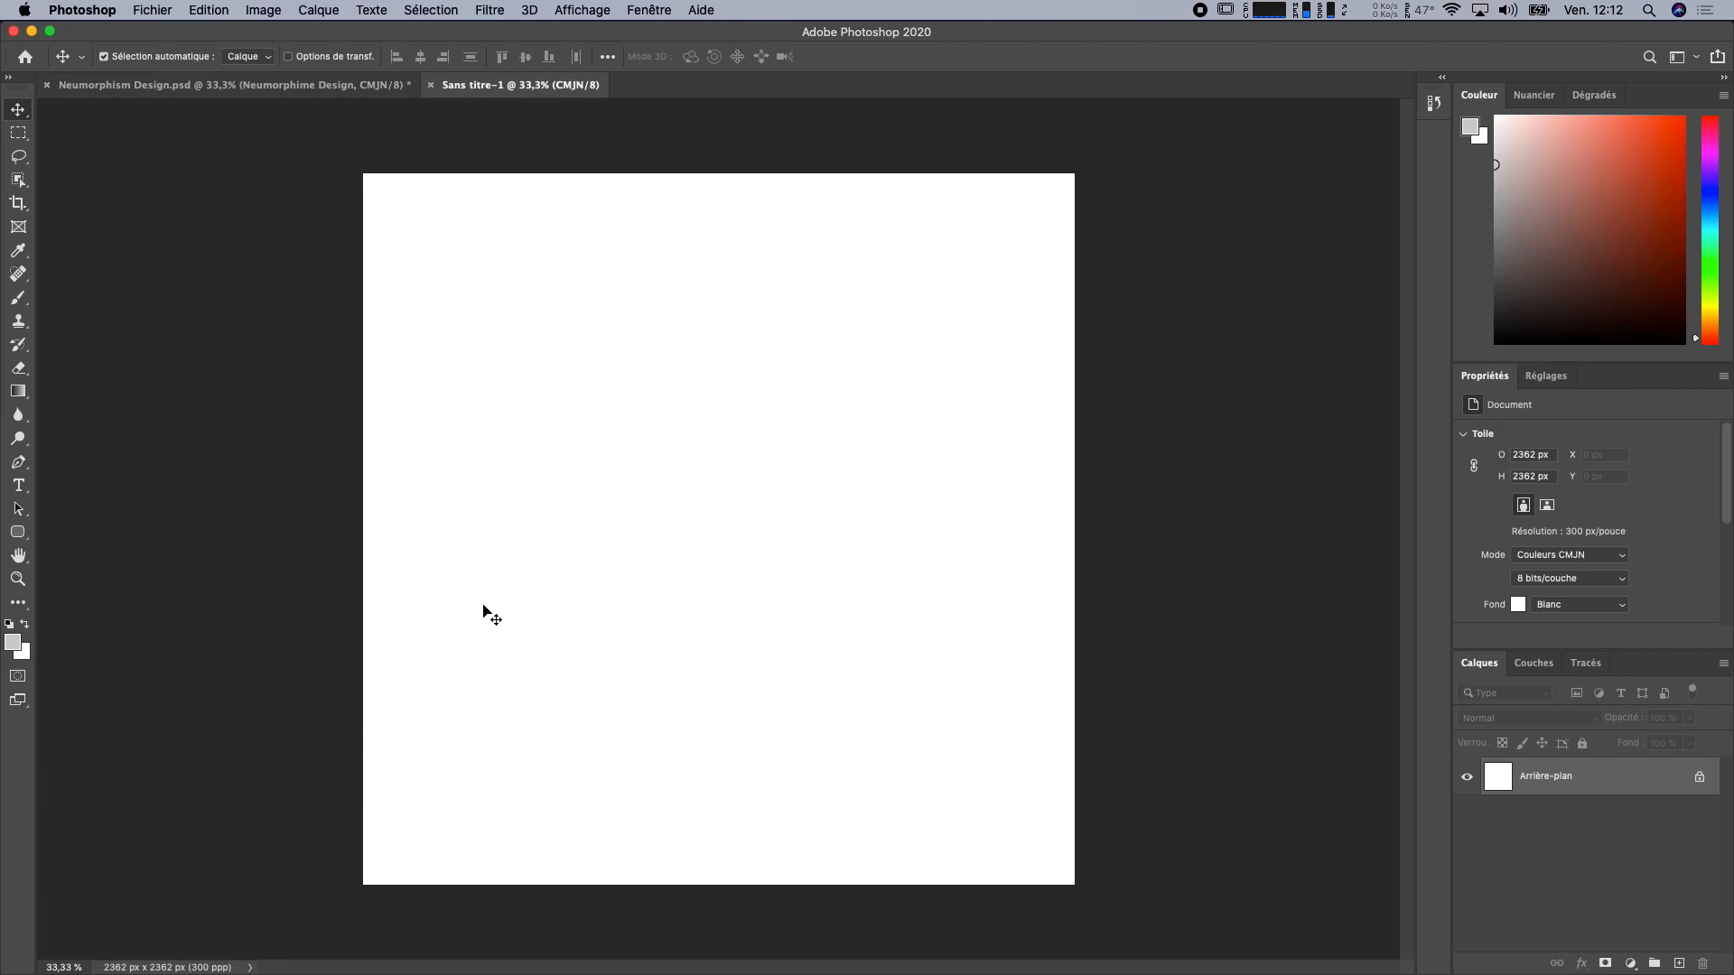
{"action": "left_click", "coordinate": [12, 642]}
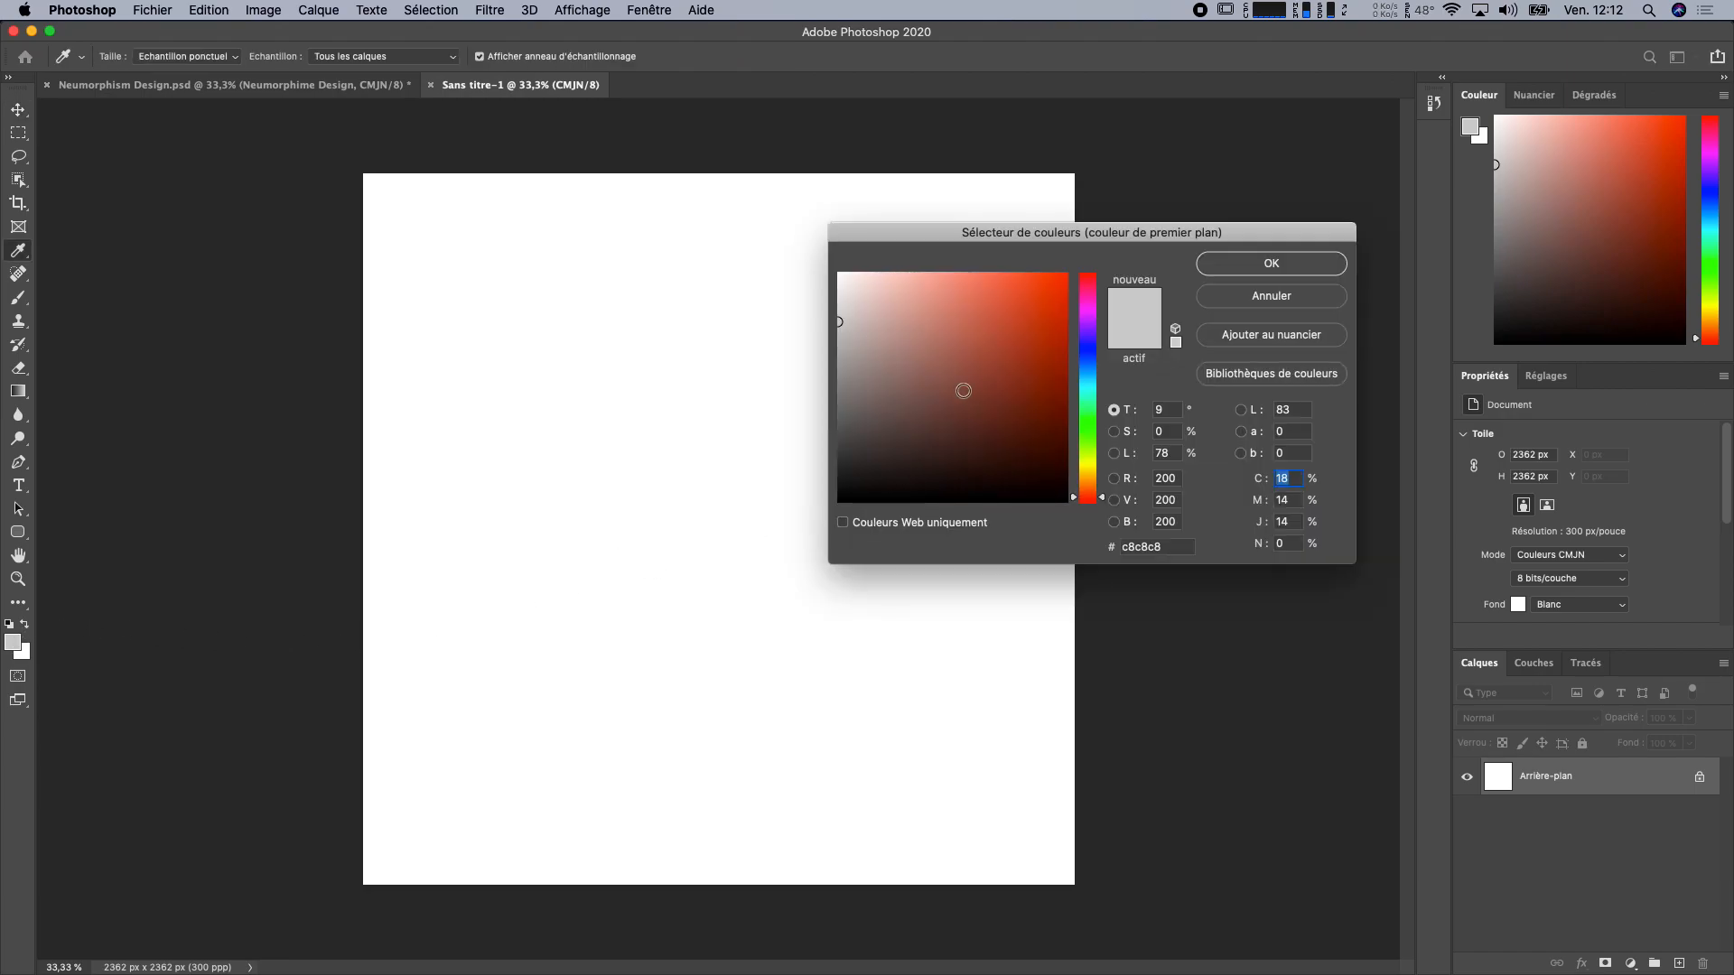
{"action": "left_click_drag", "start_coordinate": [1162, 553], "coordinate": [1114, 540]}
{"action": "type", "text": "eeeee"}
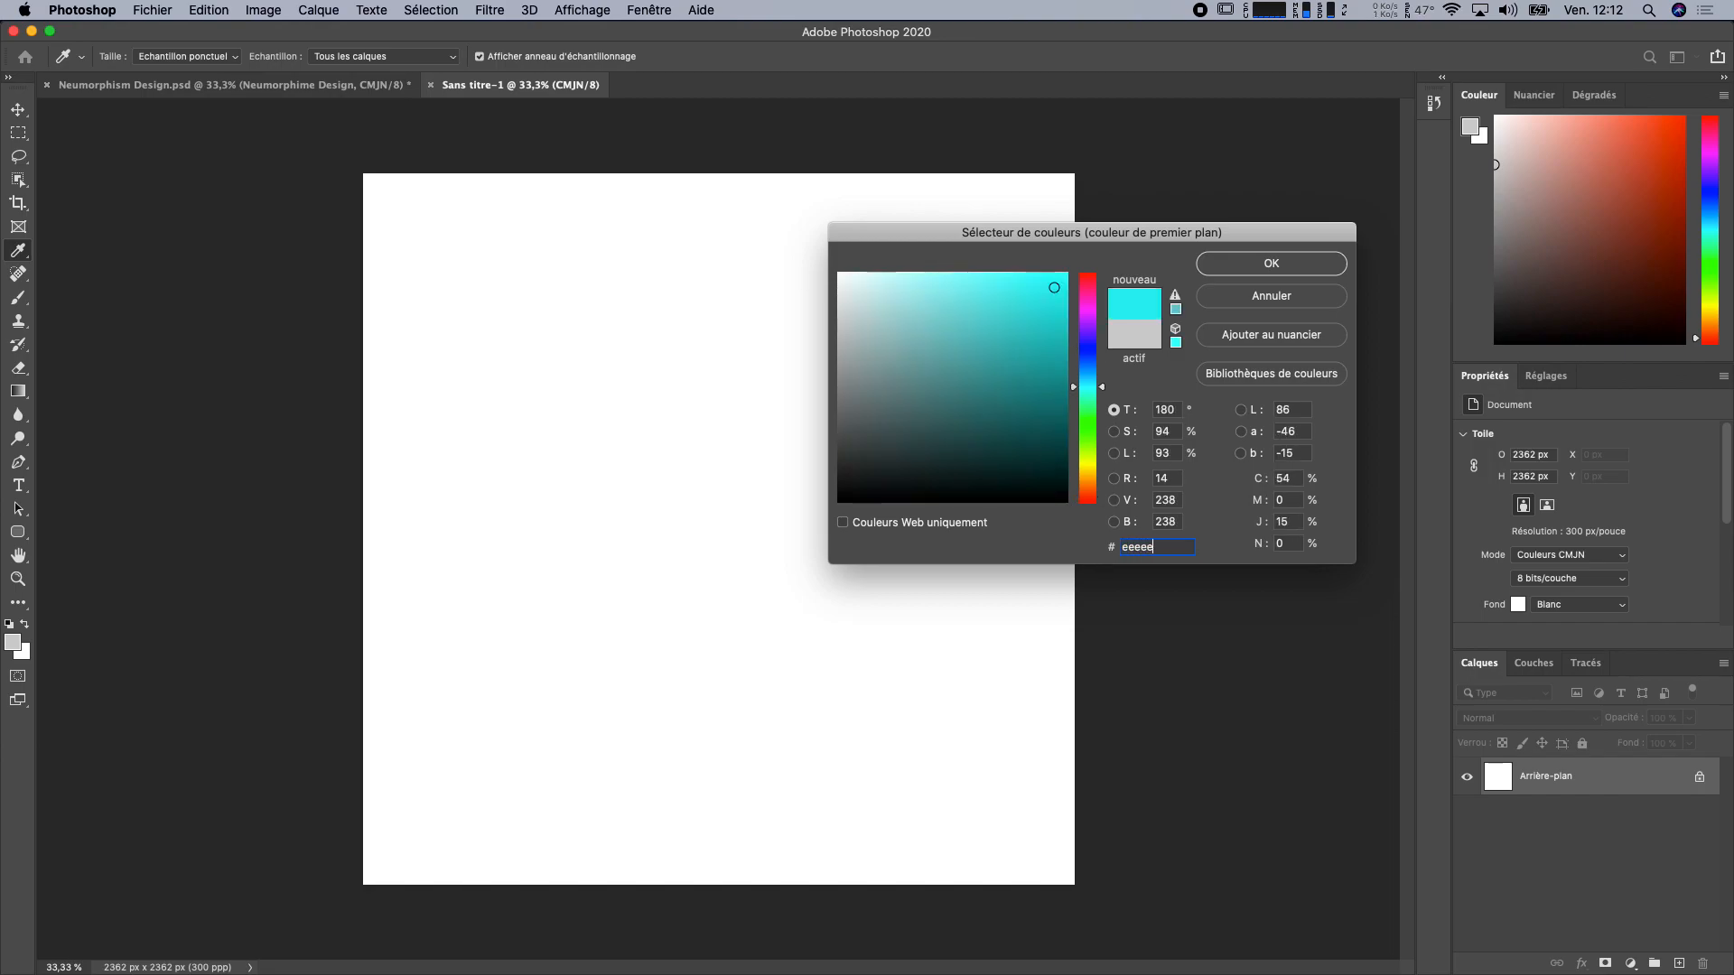
{"action": "type", "text": "e"}
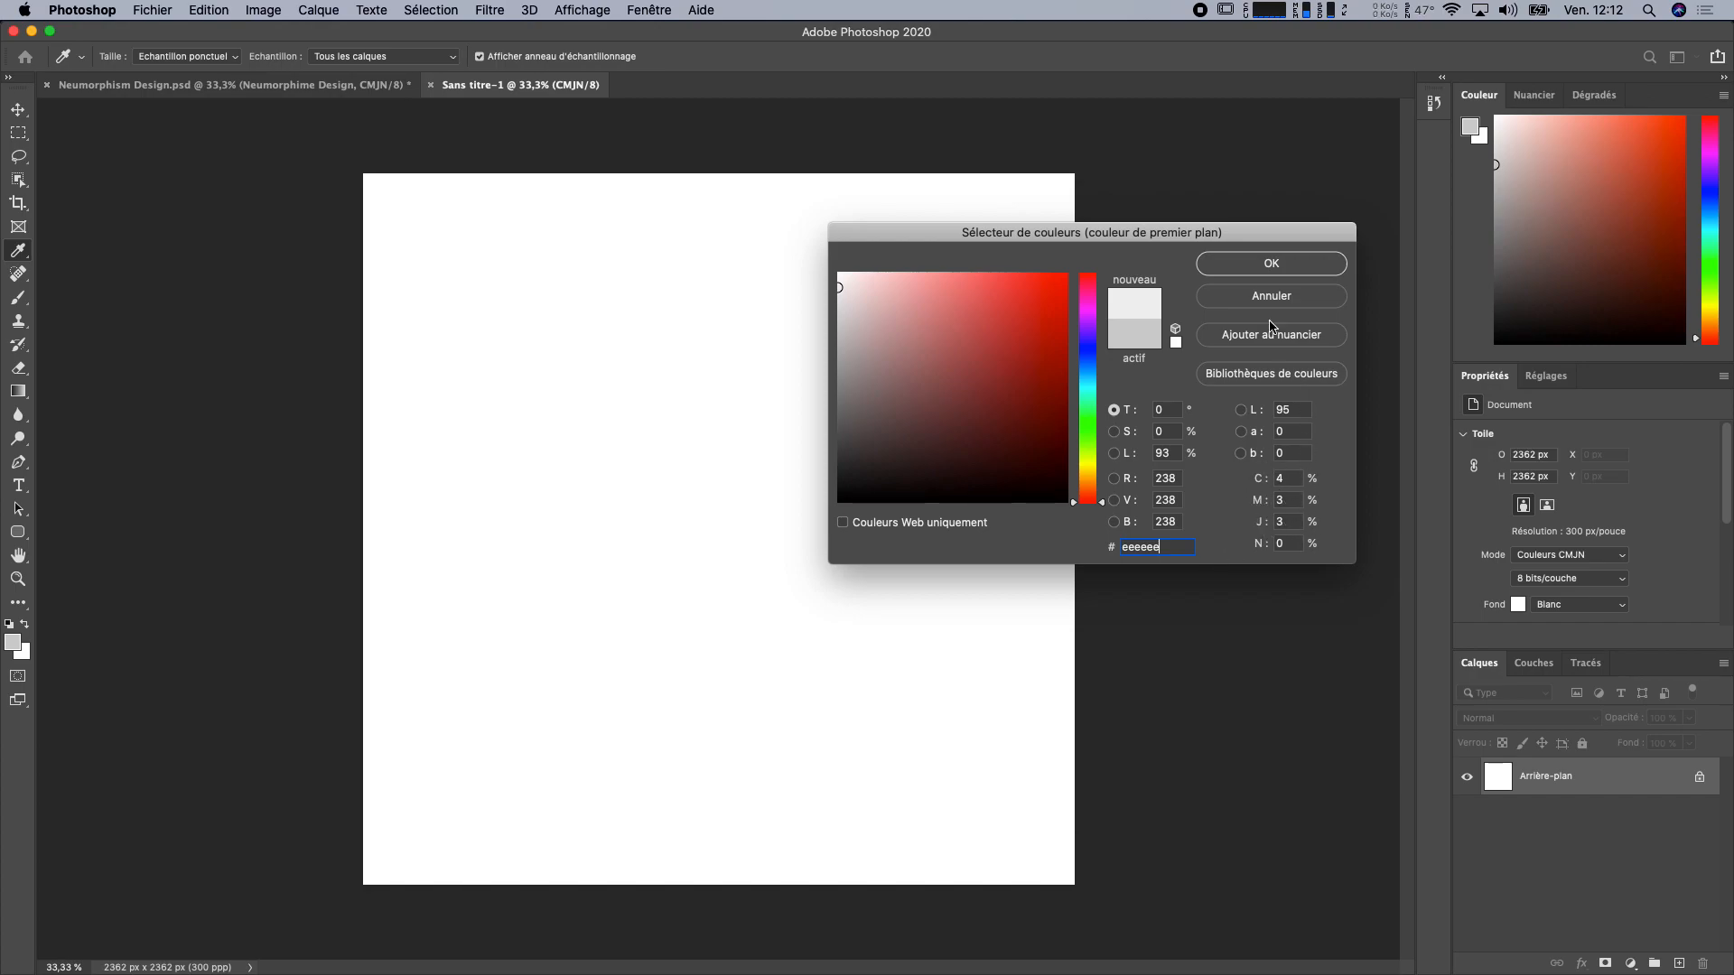
{"action": "left_click", "coordinate": [1269, 265]}
{"action": "key", "text": "v"}
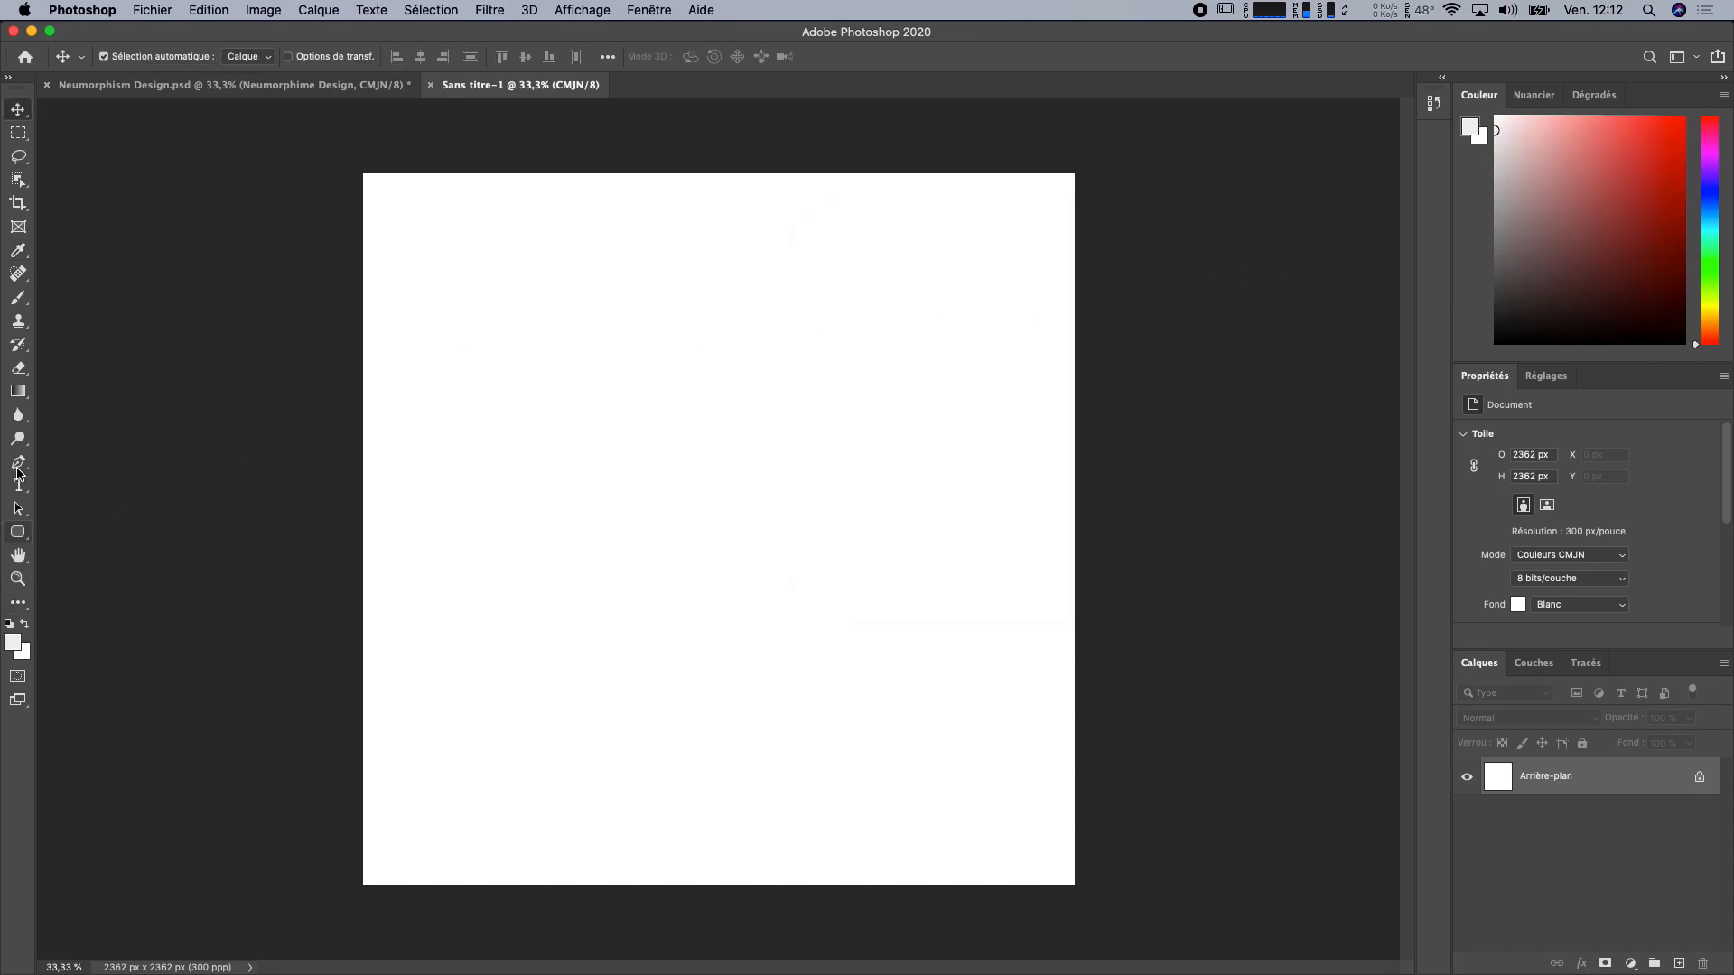
Step: Fill the background with the foreground color using the Paint Bucket and convert it into a regular layer with default settings
{"action": "left_click_drag", "start_coordinate": [23, 397], "coordinate": [86, 404]}
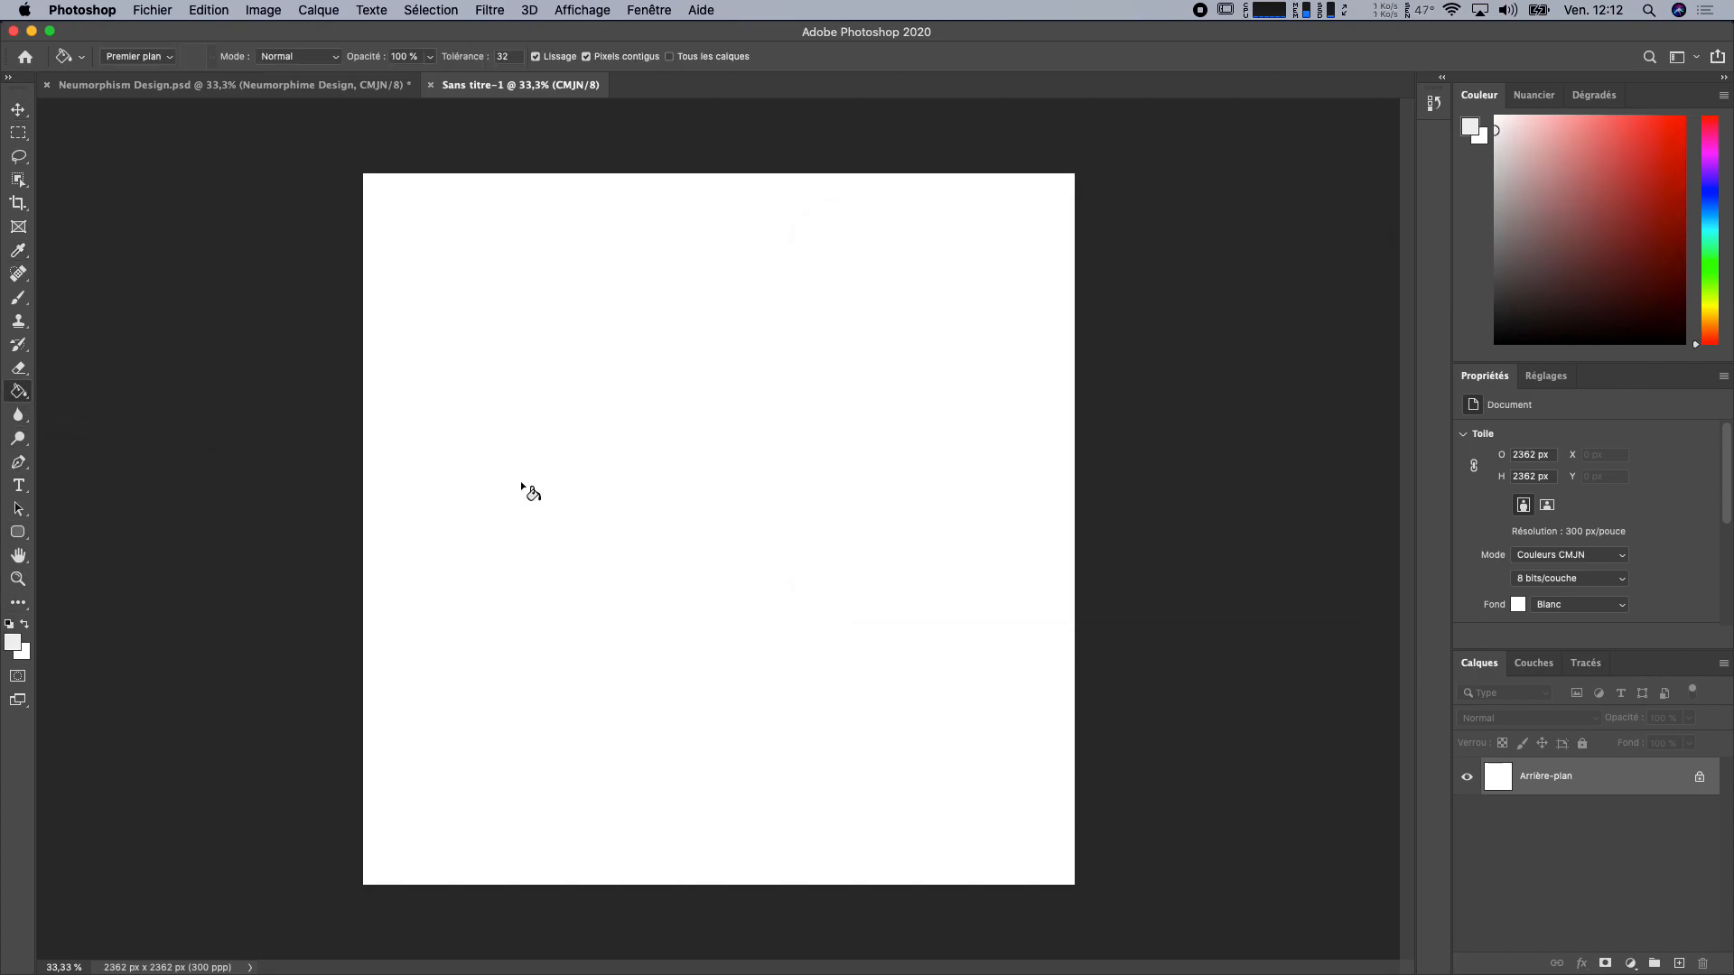
{"action": "left_click", "coordinate": [702, 503]}
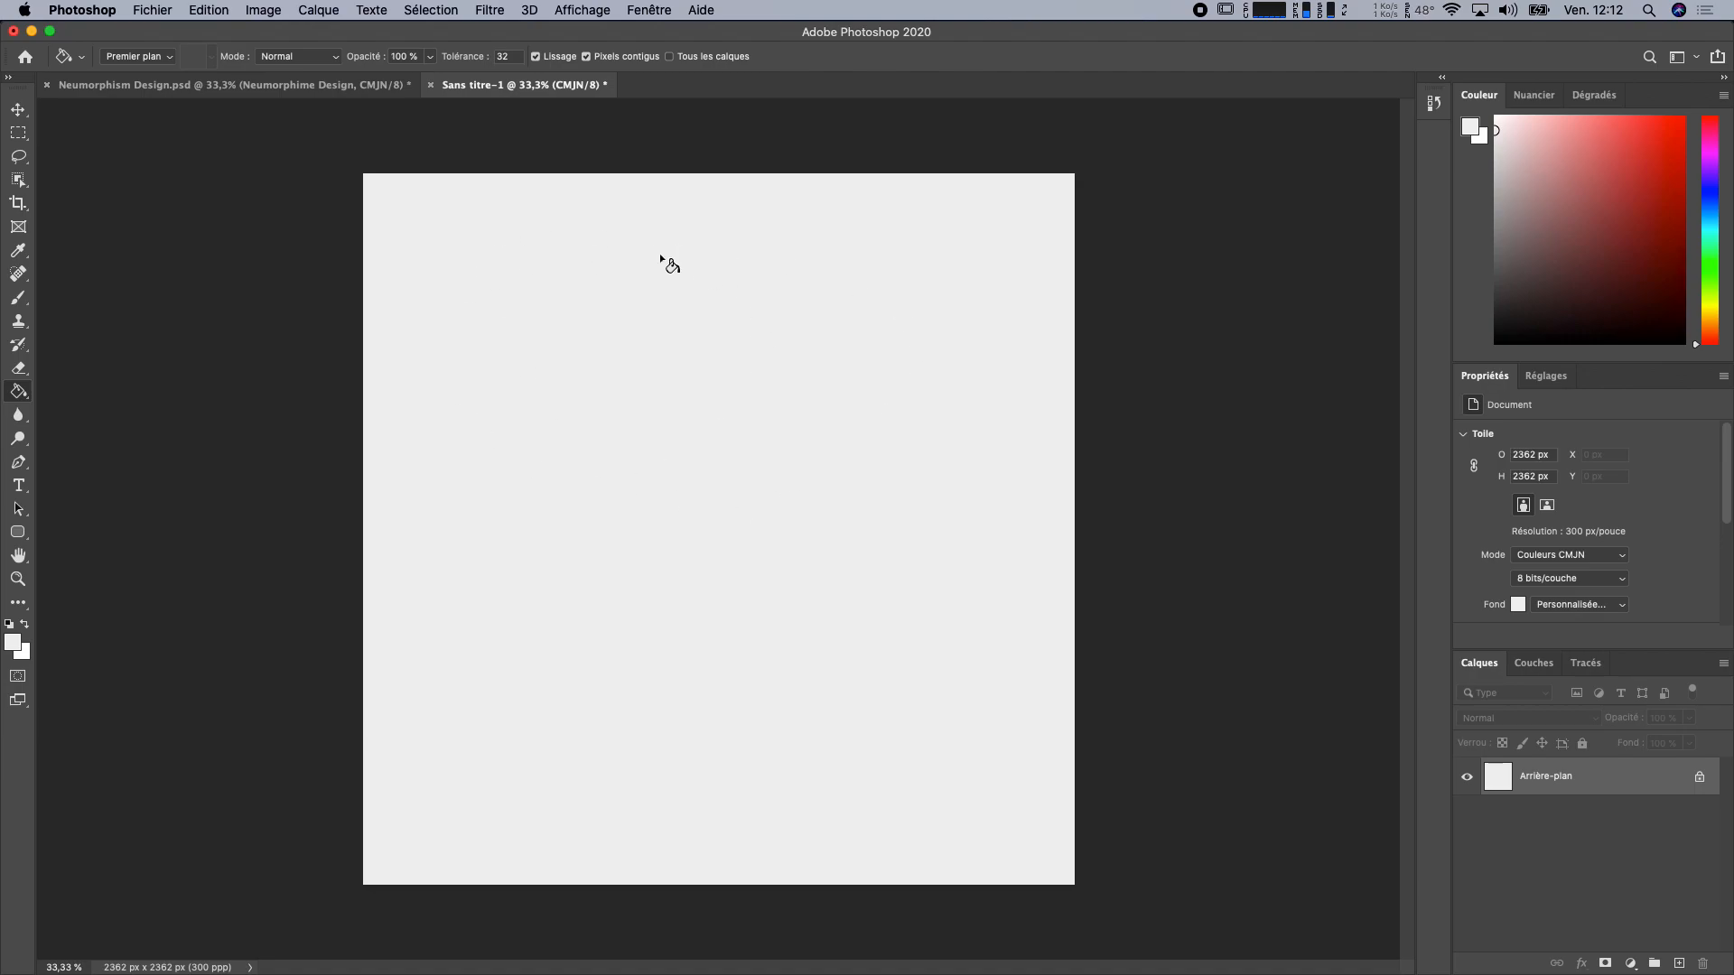
{"action": "double_click", "coordinate": [1648, 783]}
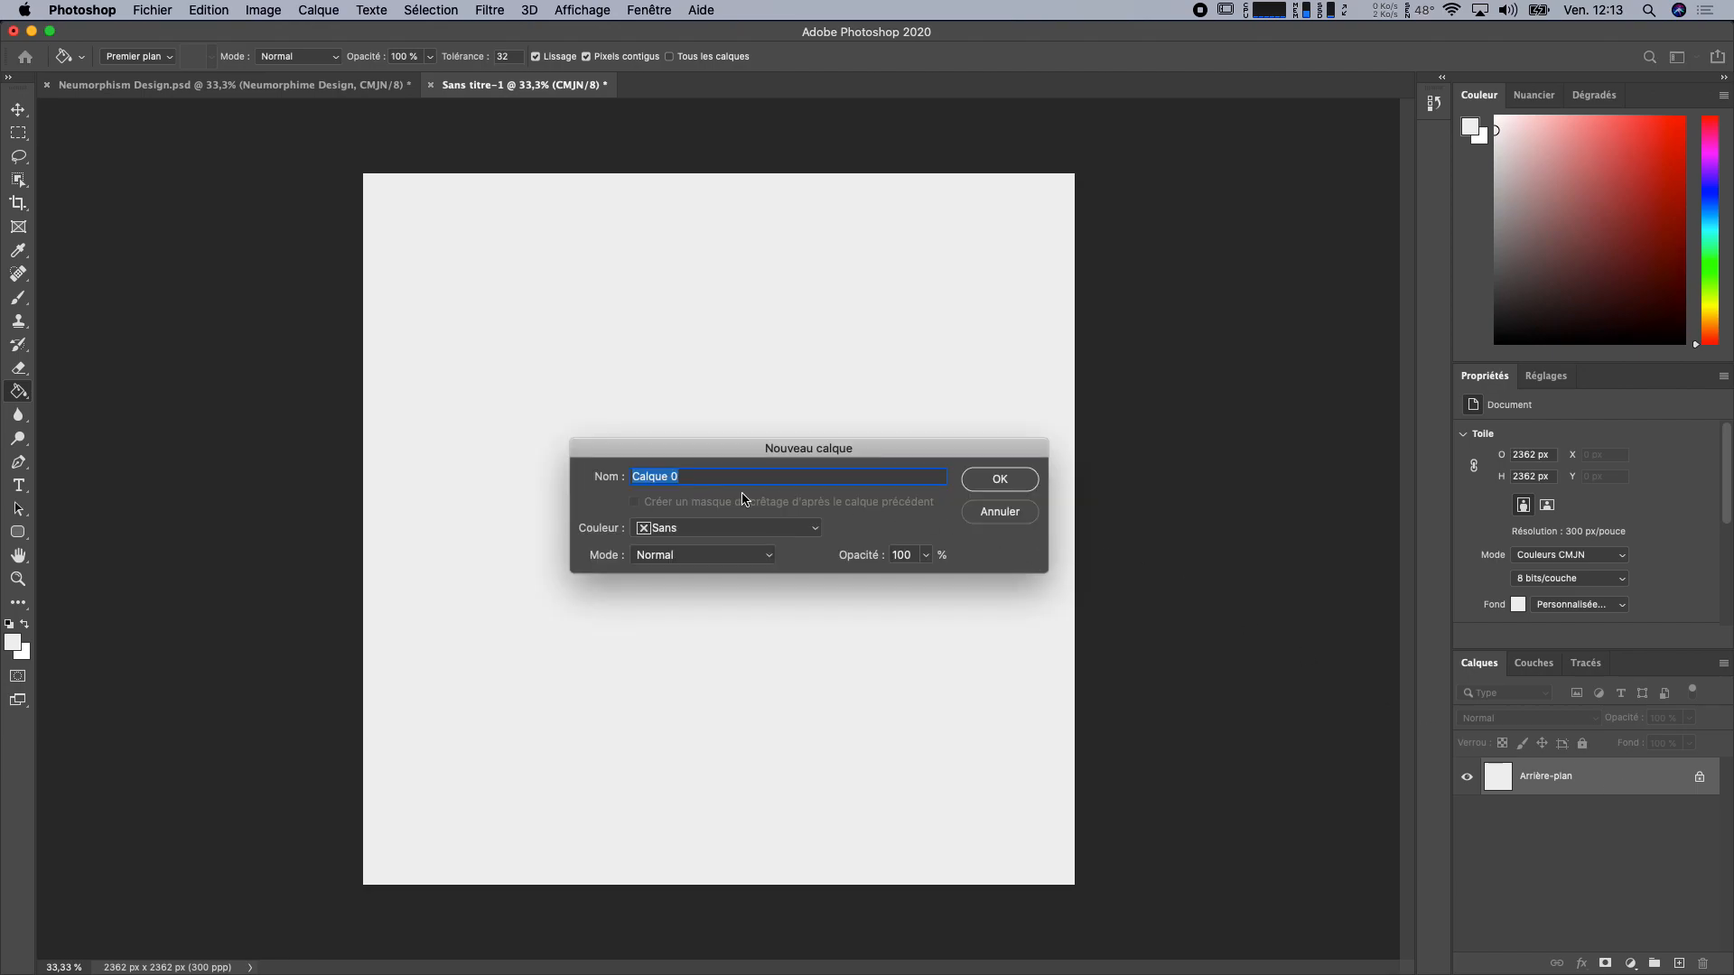
{"action": "left_click", "coordinate": [999, 480]}
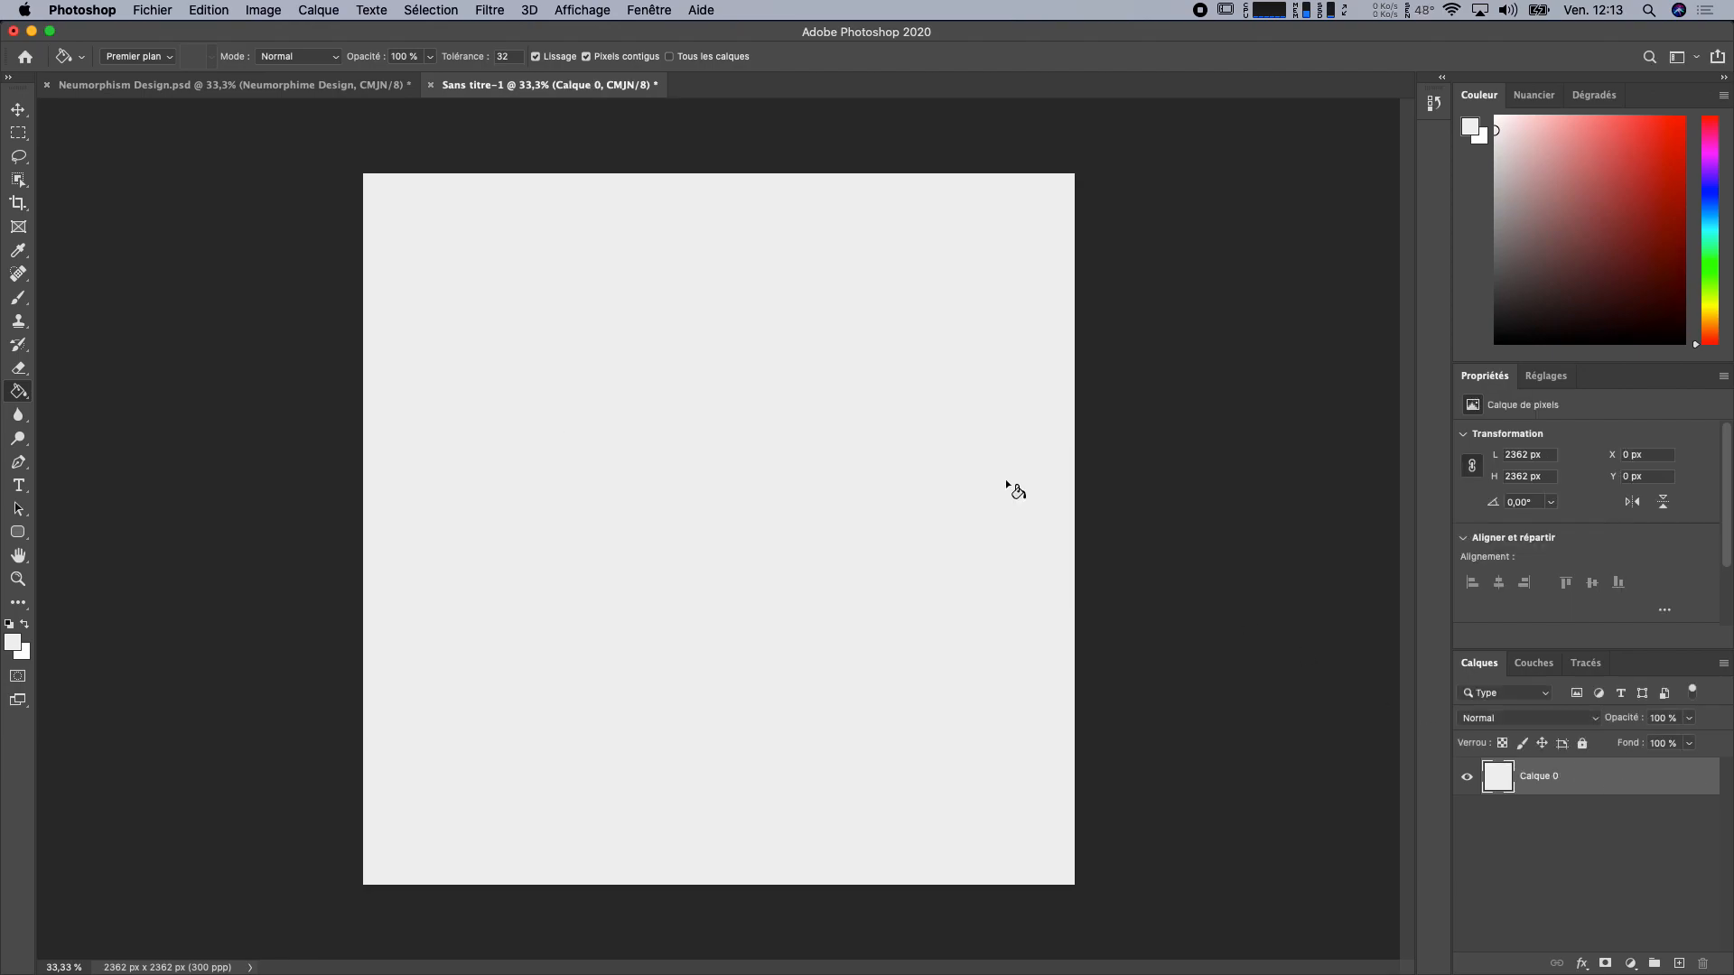
Step: Draw a rounded square about 996 px wide with 30 px corner radii near the middle of the canvas
{"action": "left_click", "coordinate": [16, 538]}
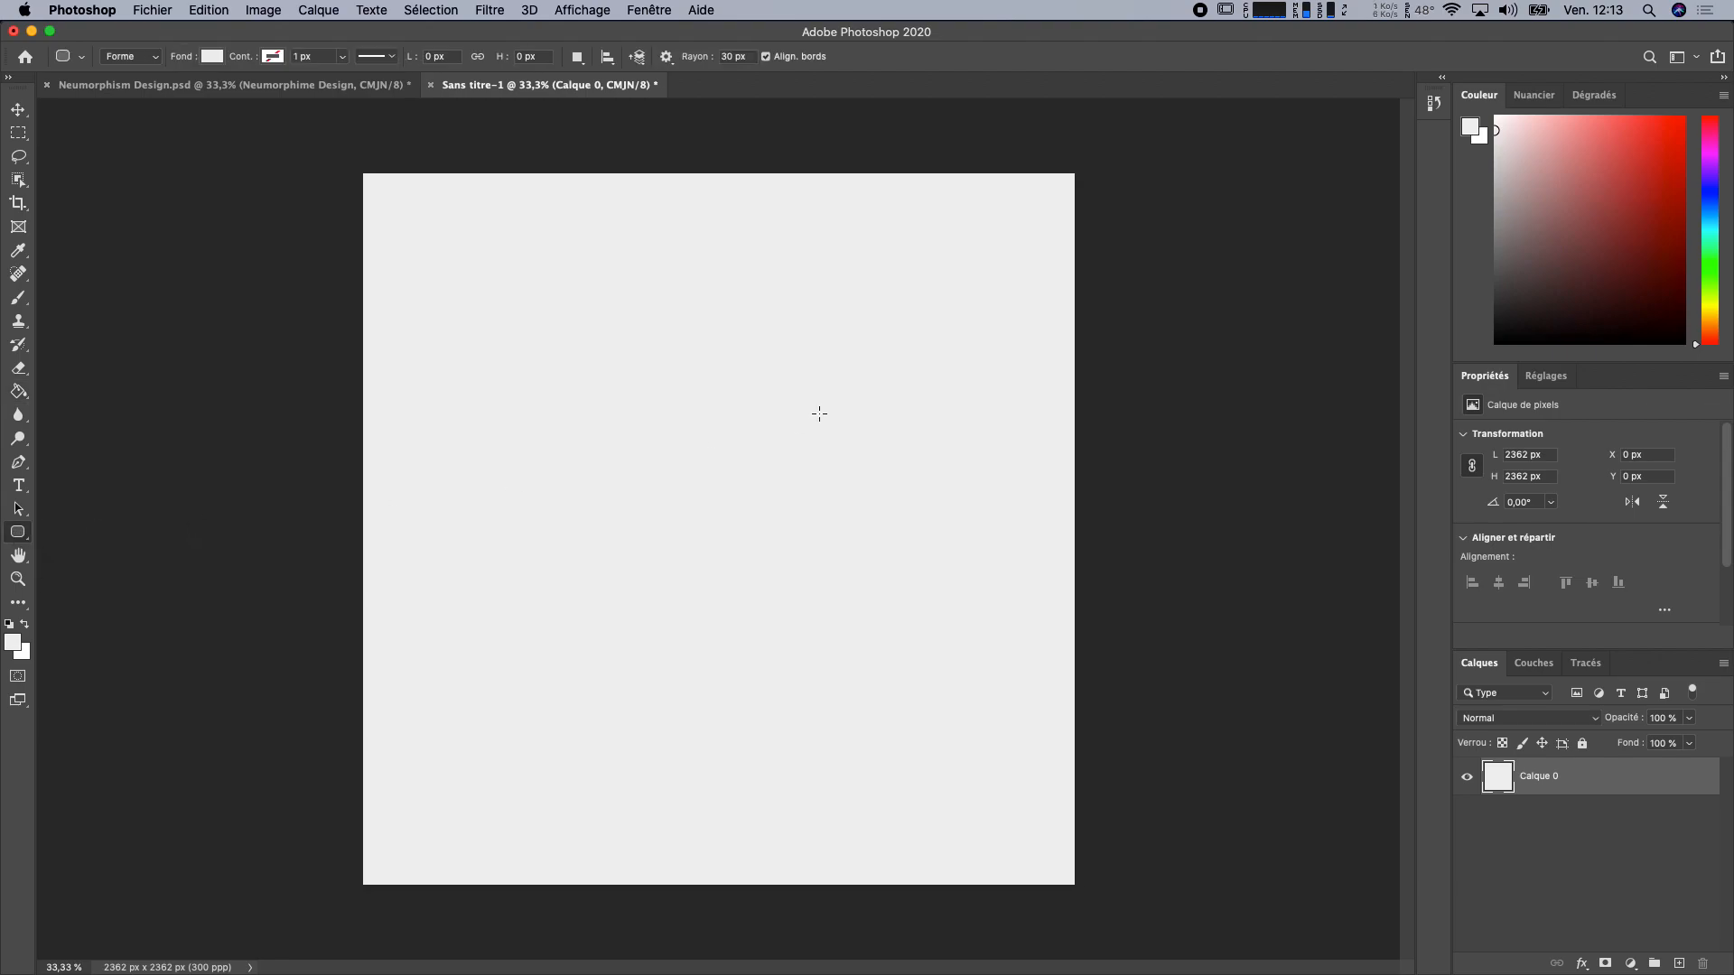
{"action": "right_click", "coordinate": [25, 537]}
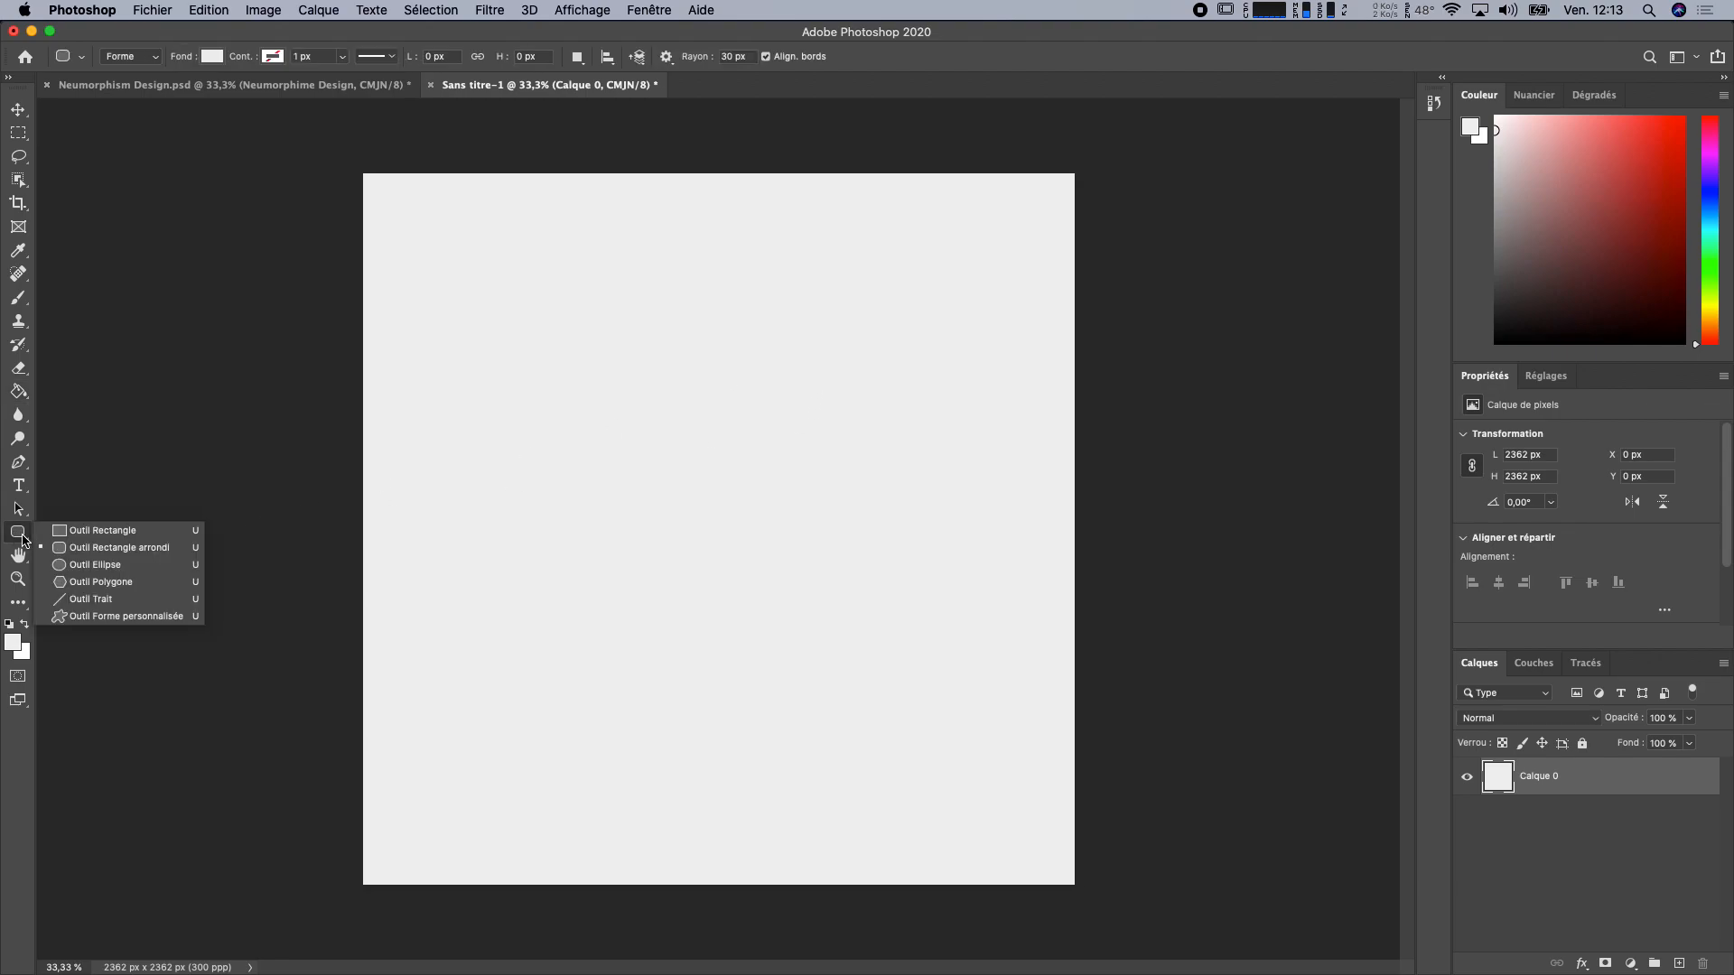
{"action": "left_click", "coordinate": [96, 551]}
{"action": "left_click_drag", "start_coordinate": [577, 341], "coordinate": [877, 641]}
Step: Center the rounded square on the canvas at X 683 px, Y 683 px, hiding the background layer while moving it
{"action": "left_click", "coordinate": [19, 109]}
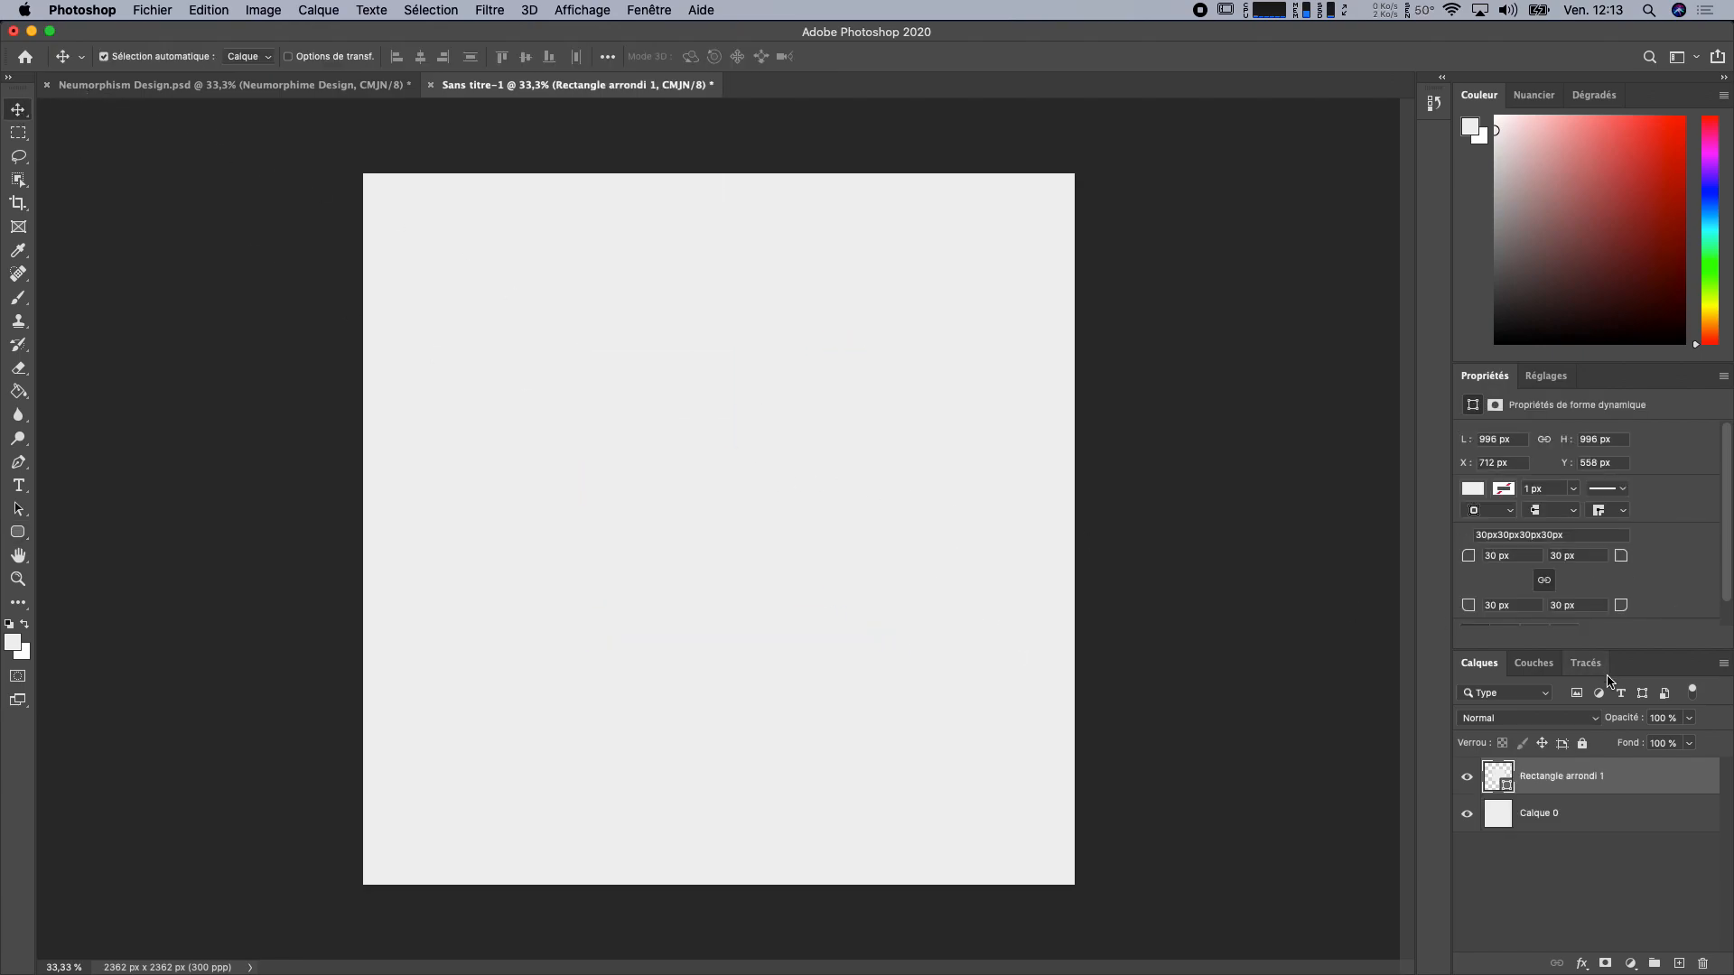
{"action": "left_click", "coordinate": [1469, 820]}
{"action": "left_click_drag", "start_coordinate": [774, 545], "coordinate": [758, 578]}
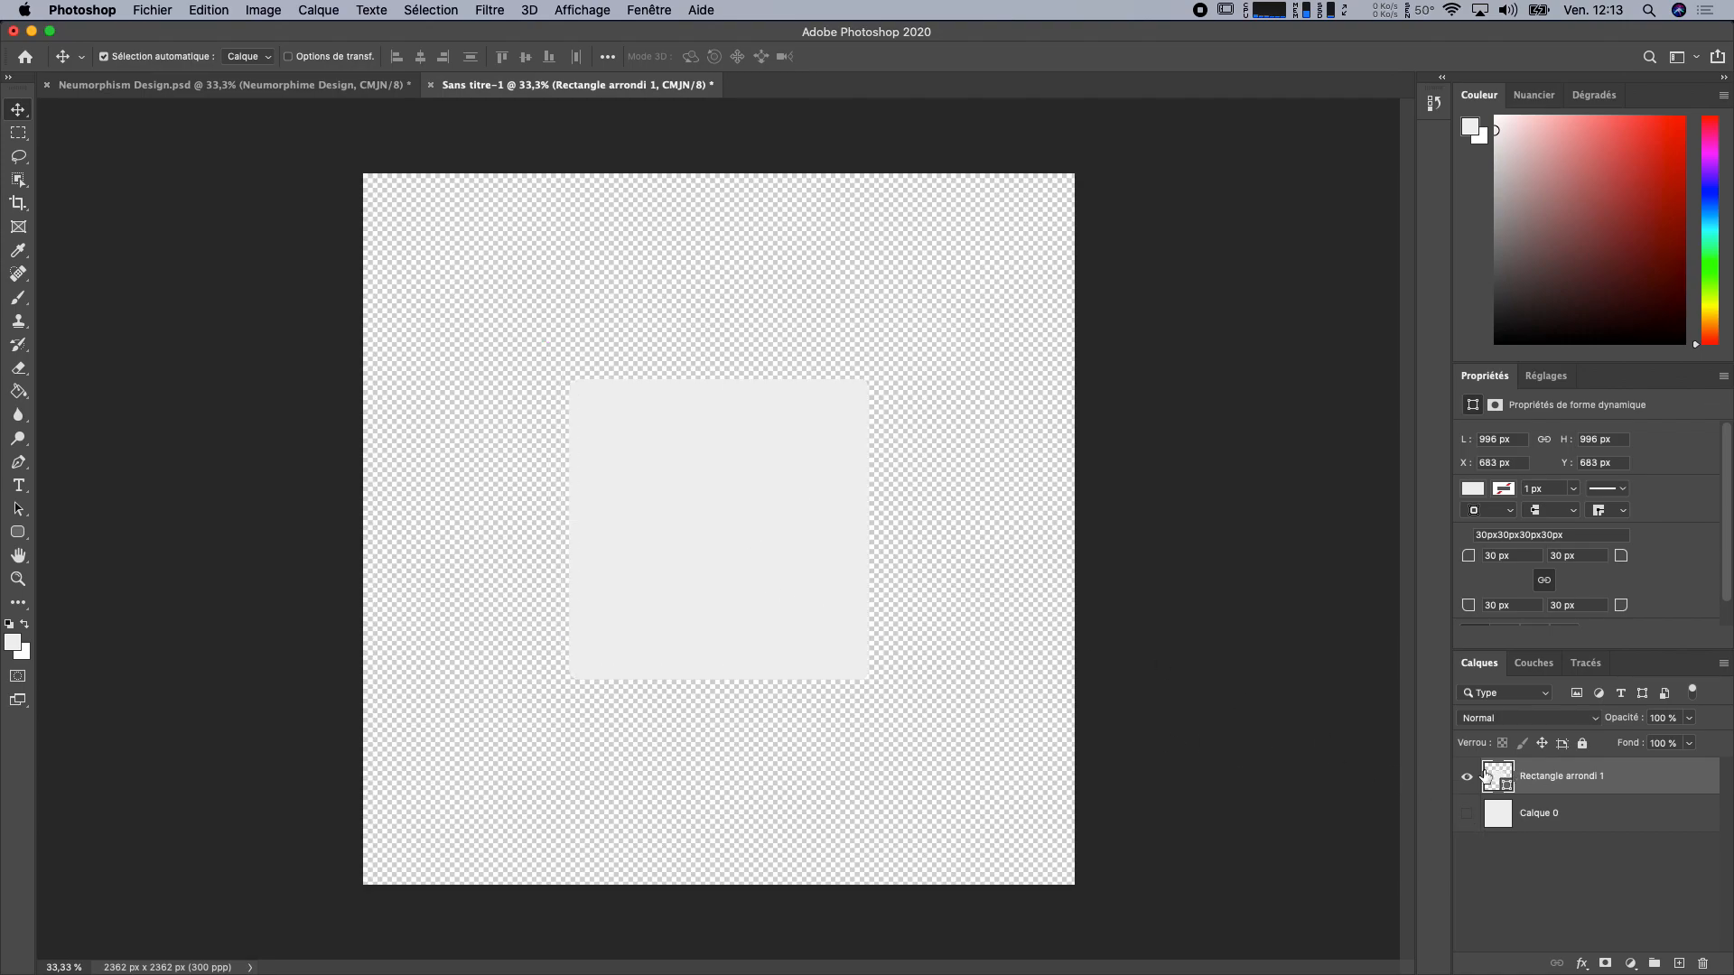
{"action": "left_click", "coordinate": [1467, 816]}
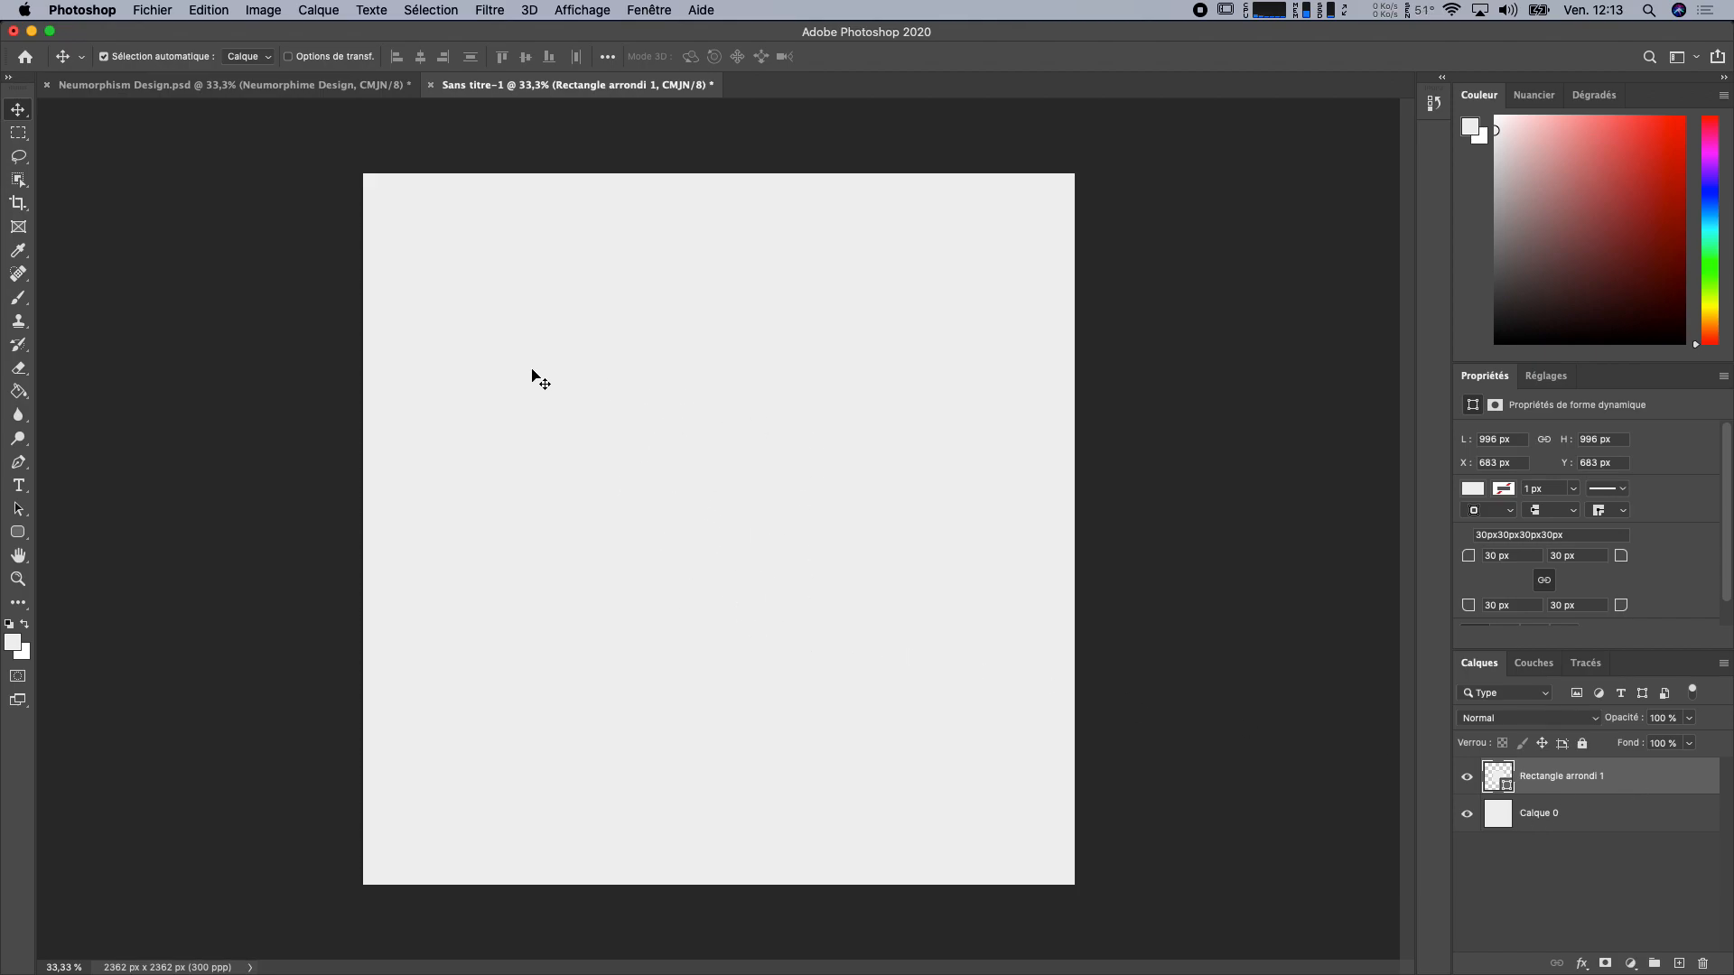
{"action": "left_click", "coordinate": [226, 85]}
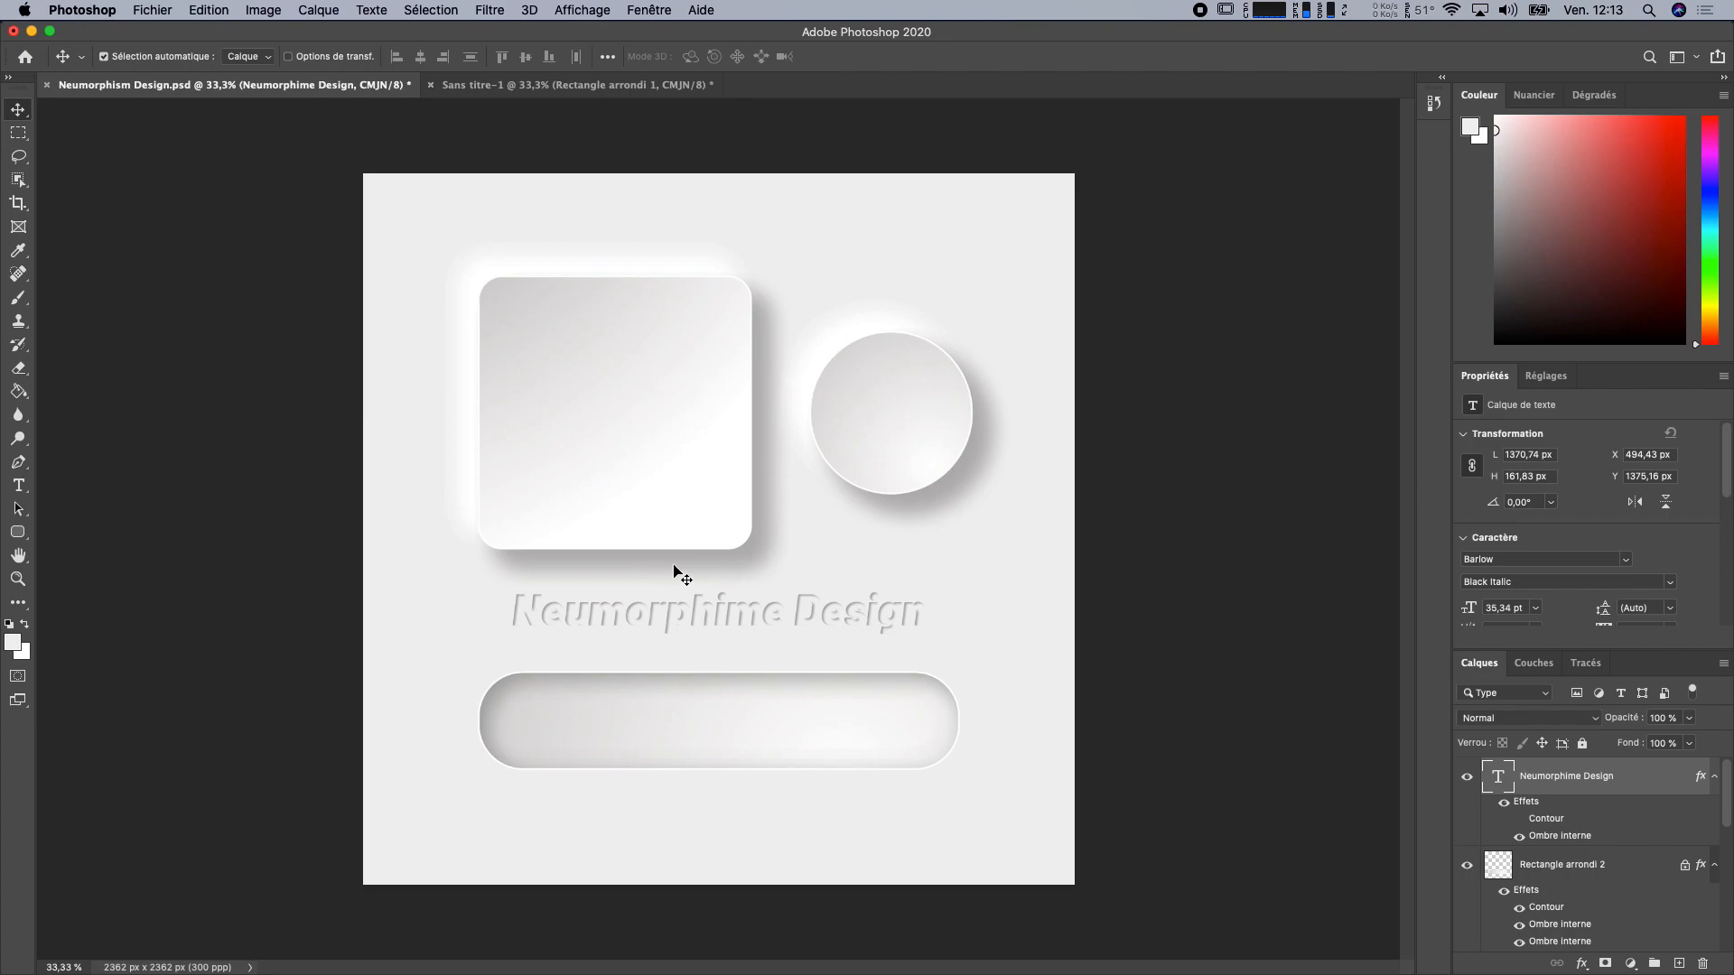
{"action": "left_click", "coordinate": [629, 85]}
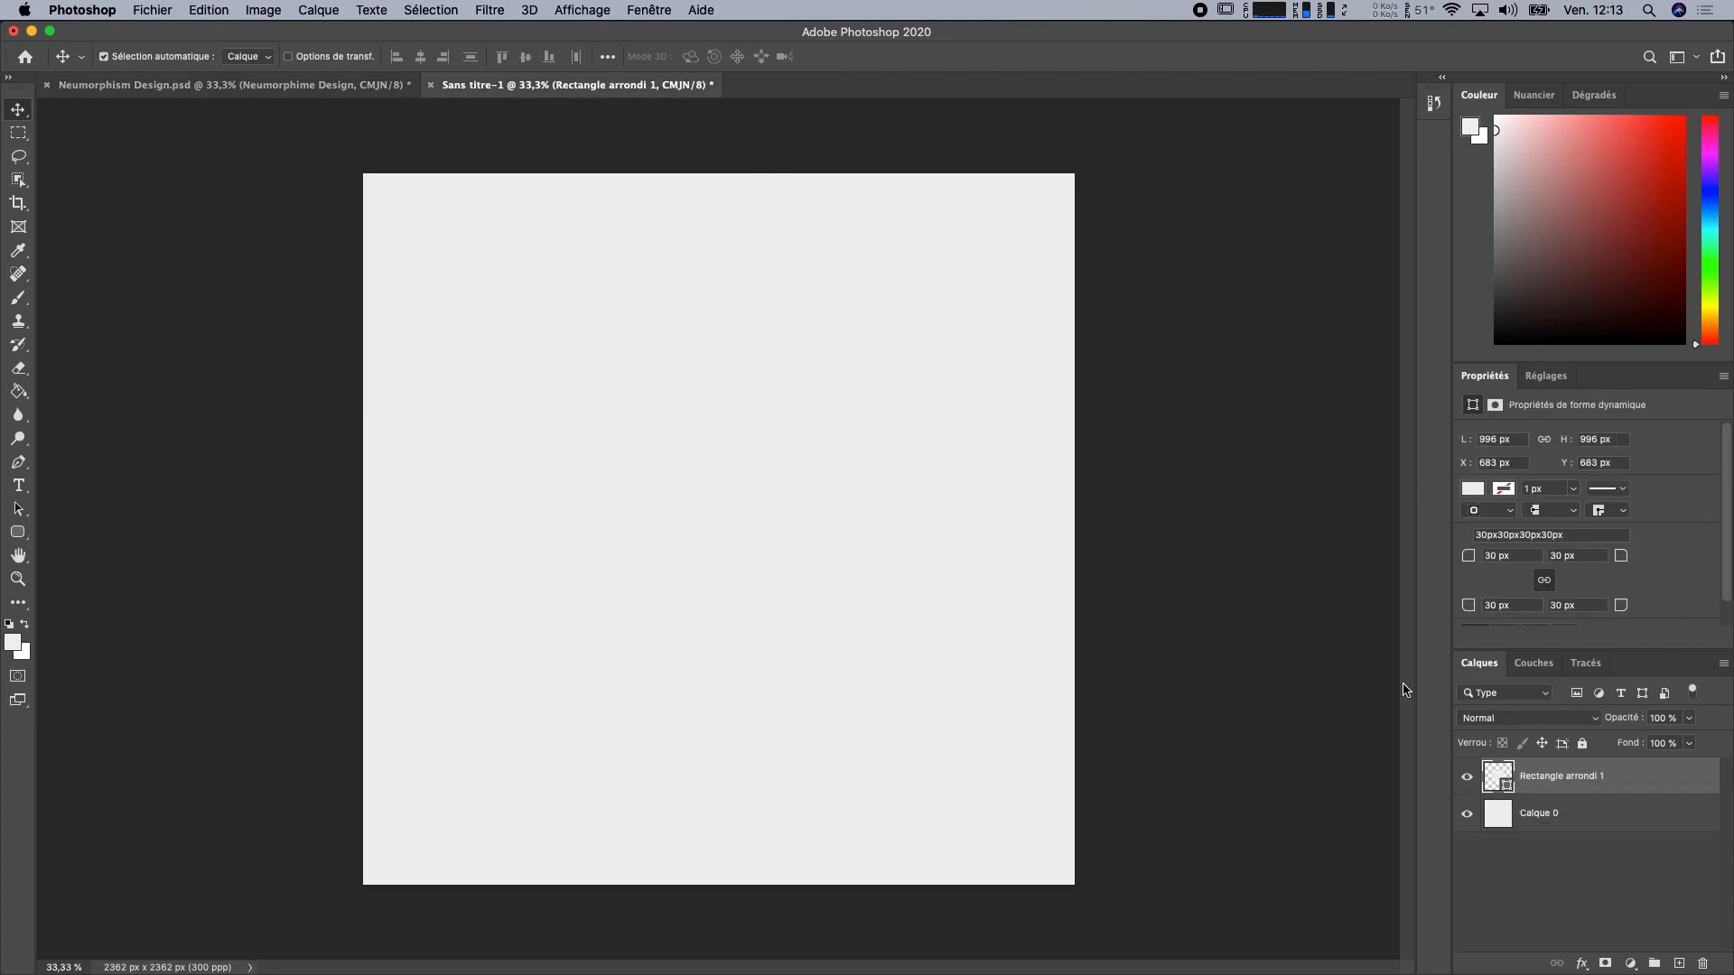
{"action": "double_click", "coordinate": [1655, 779]}
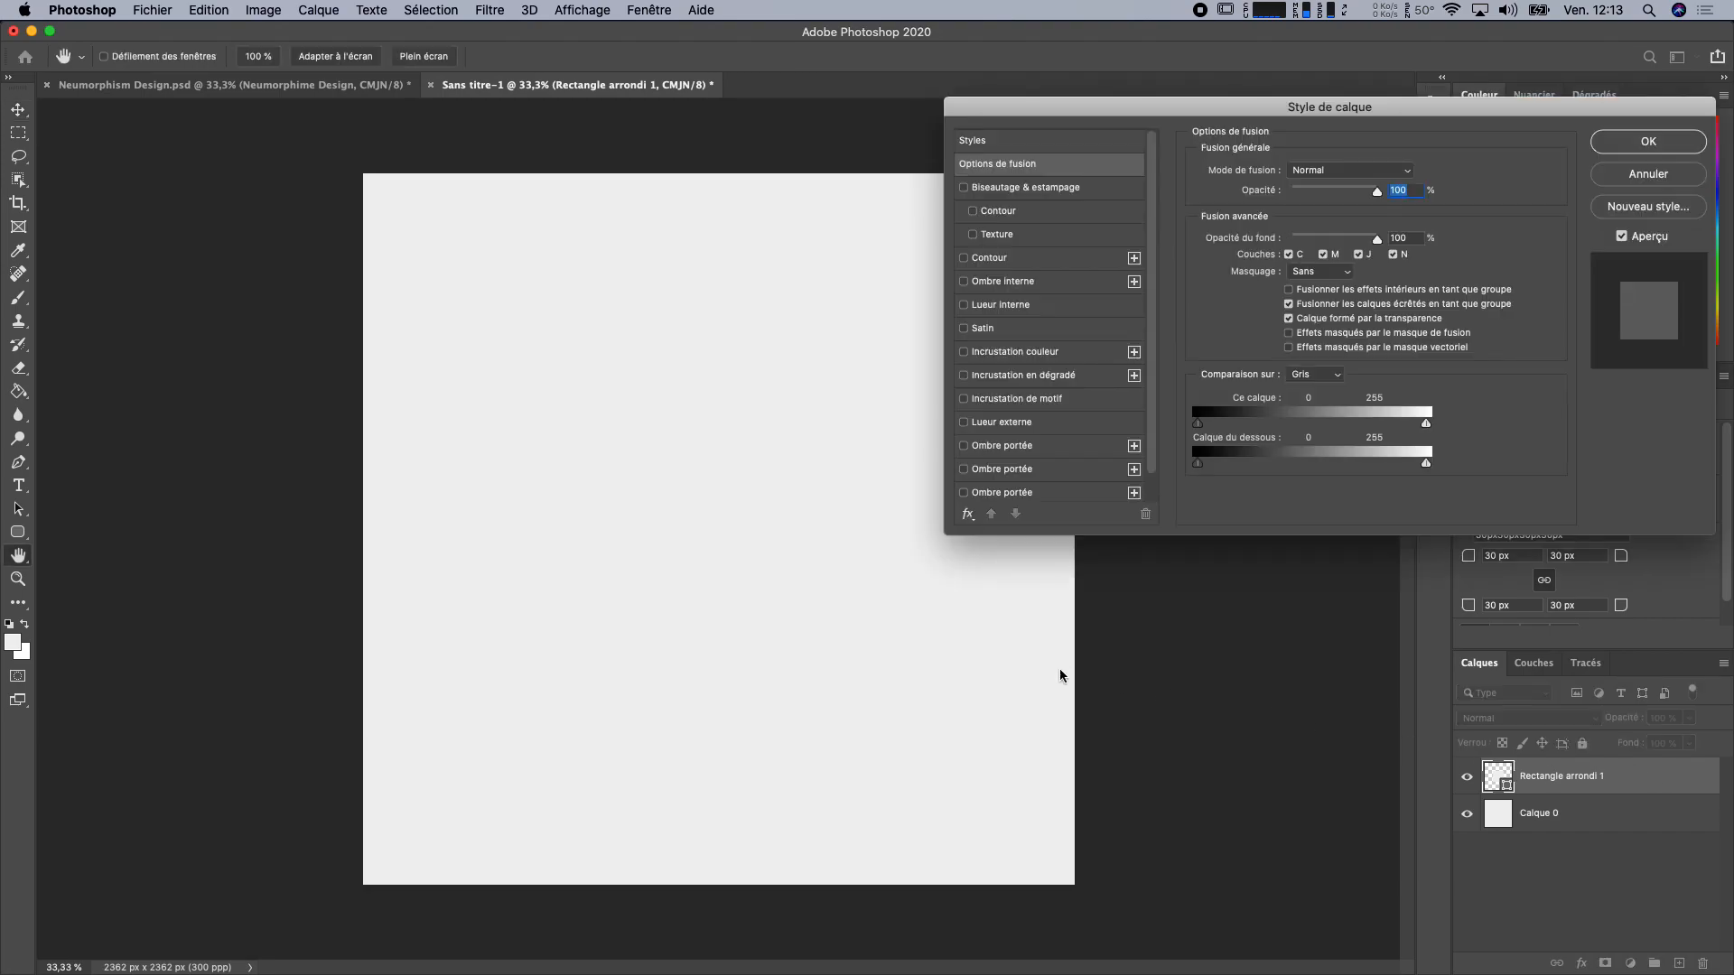
{"action": "left_click_drag", "start_coordinate": [1485, 115], "coordinate": [975, 163]}
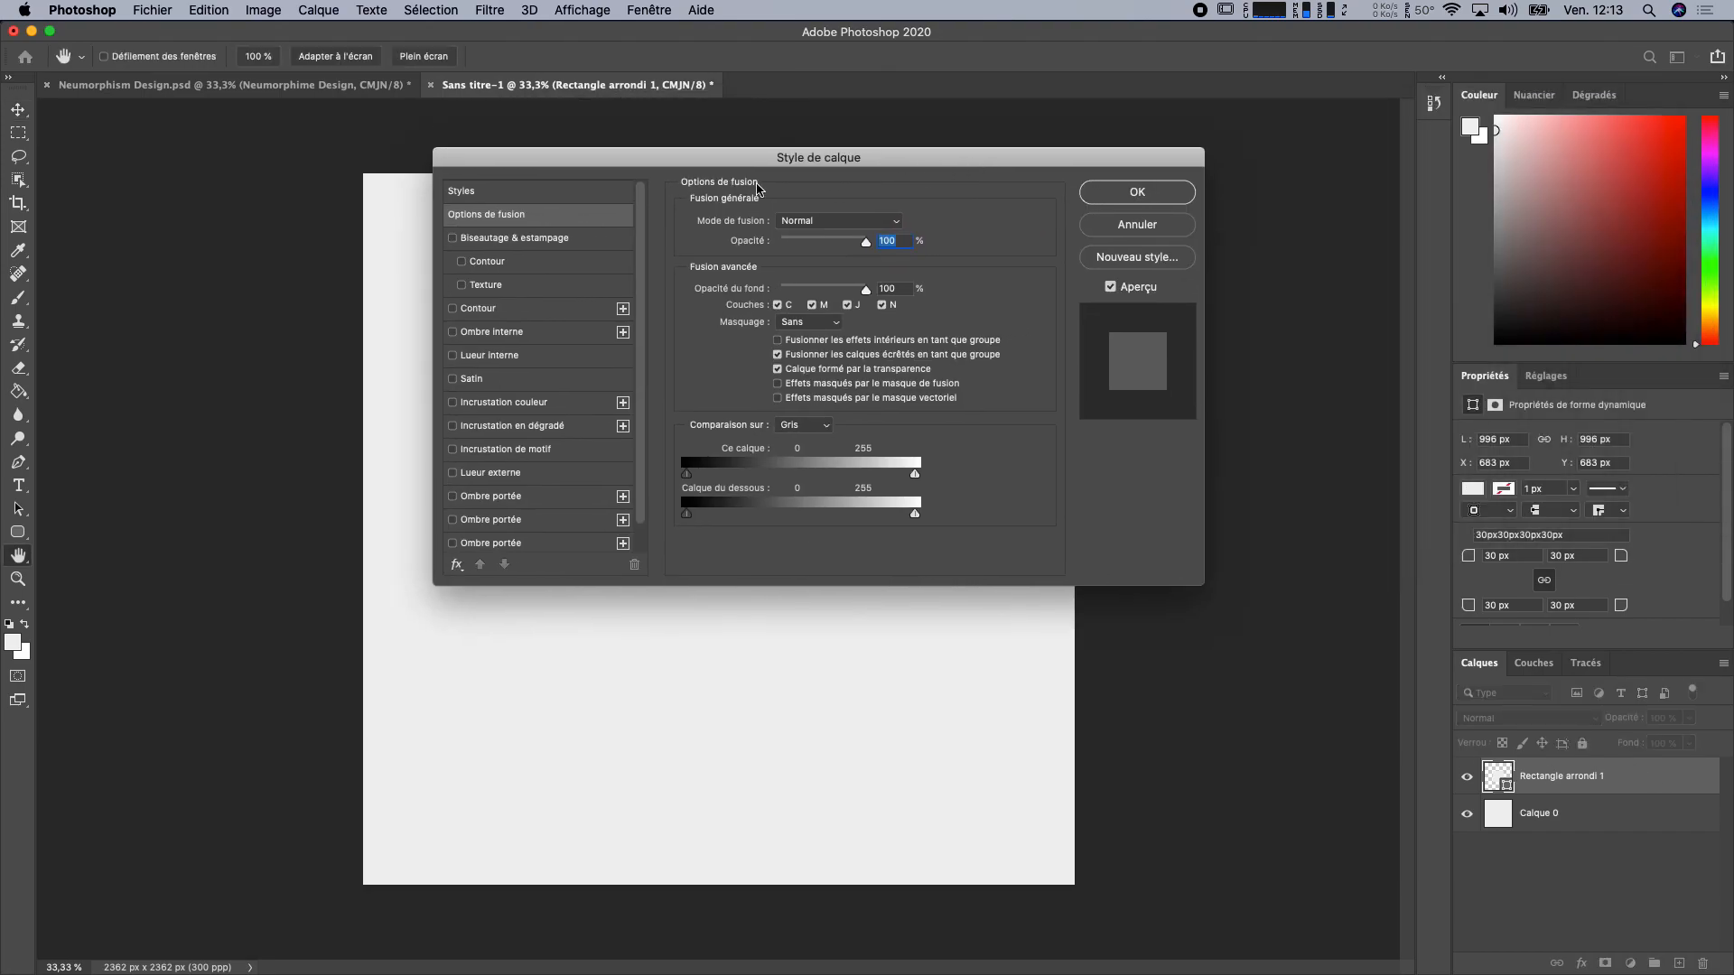
{"action": "left_click_drag", "start_coordinate": [826, 168], "coordinate": [1271, 101]}
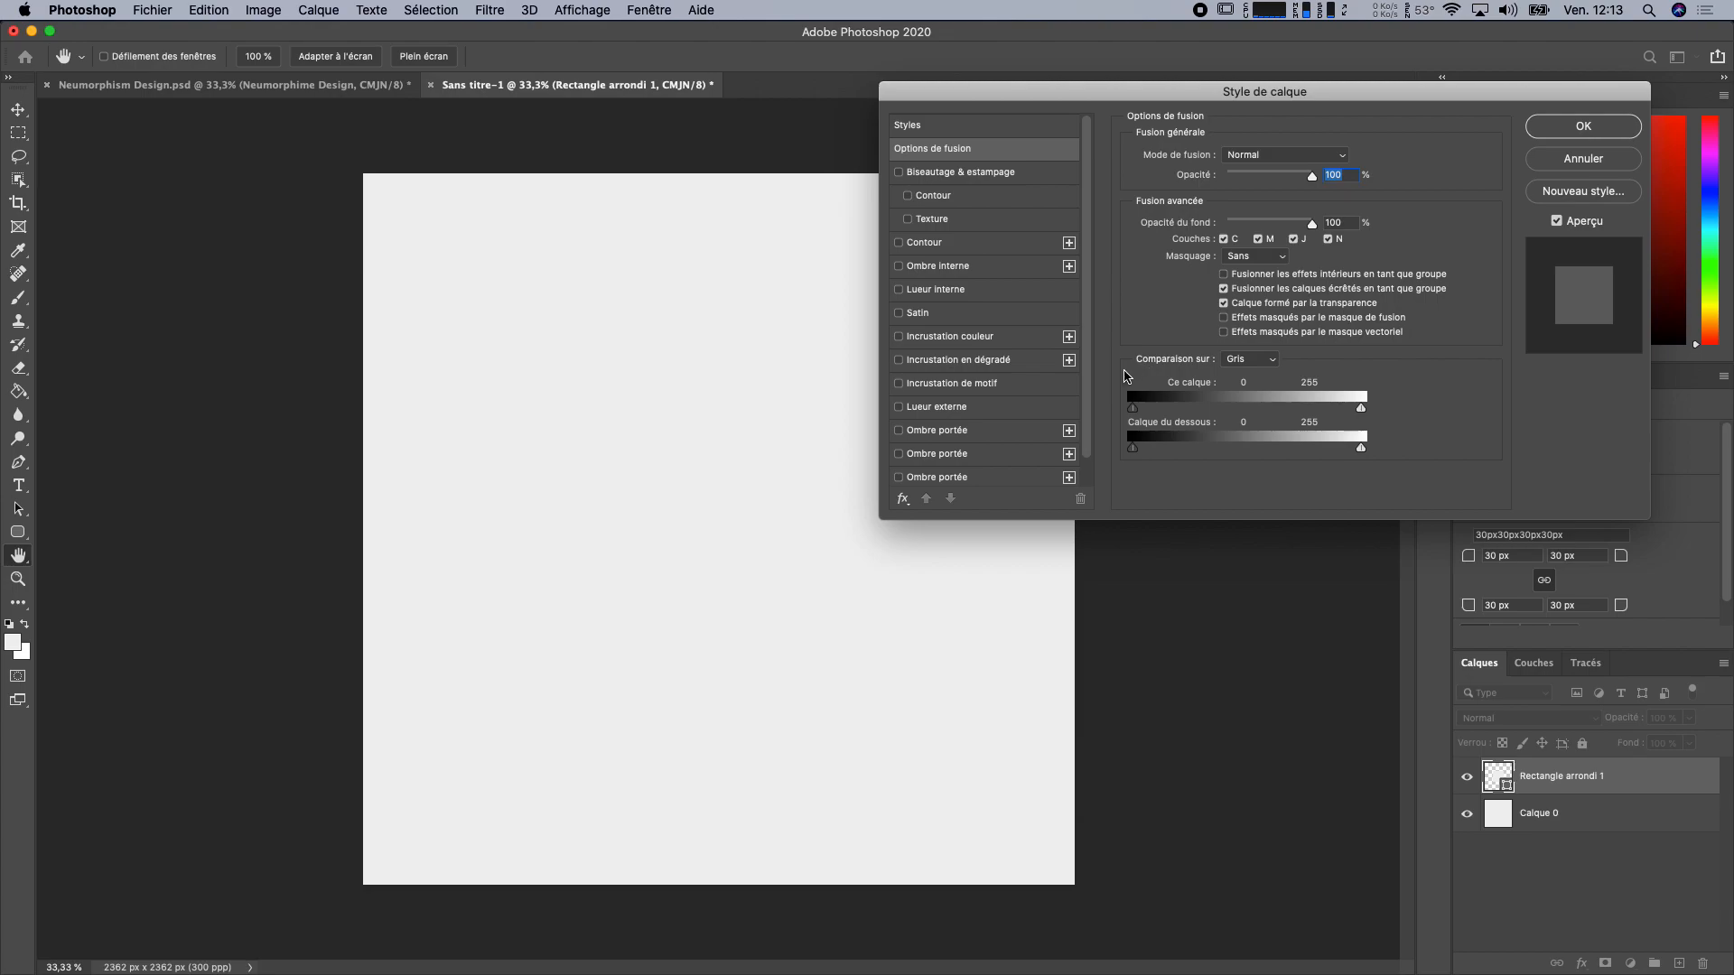
{"action": "scroll", "coordinate": [1095, 386], "scroll_direction": "down", "scroll_amount": 1}
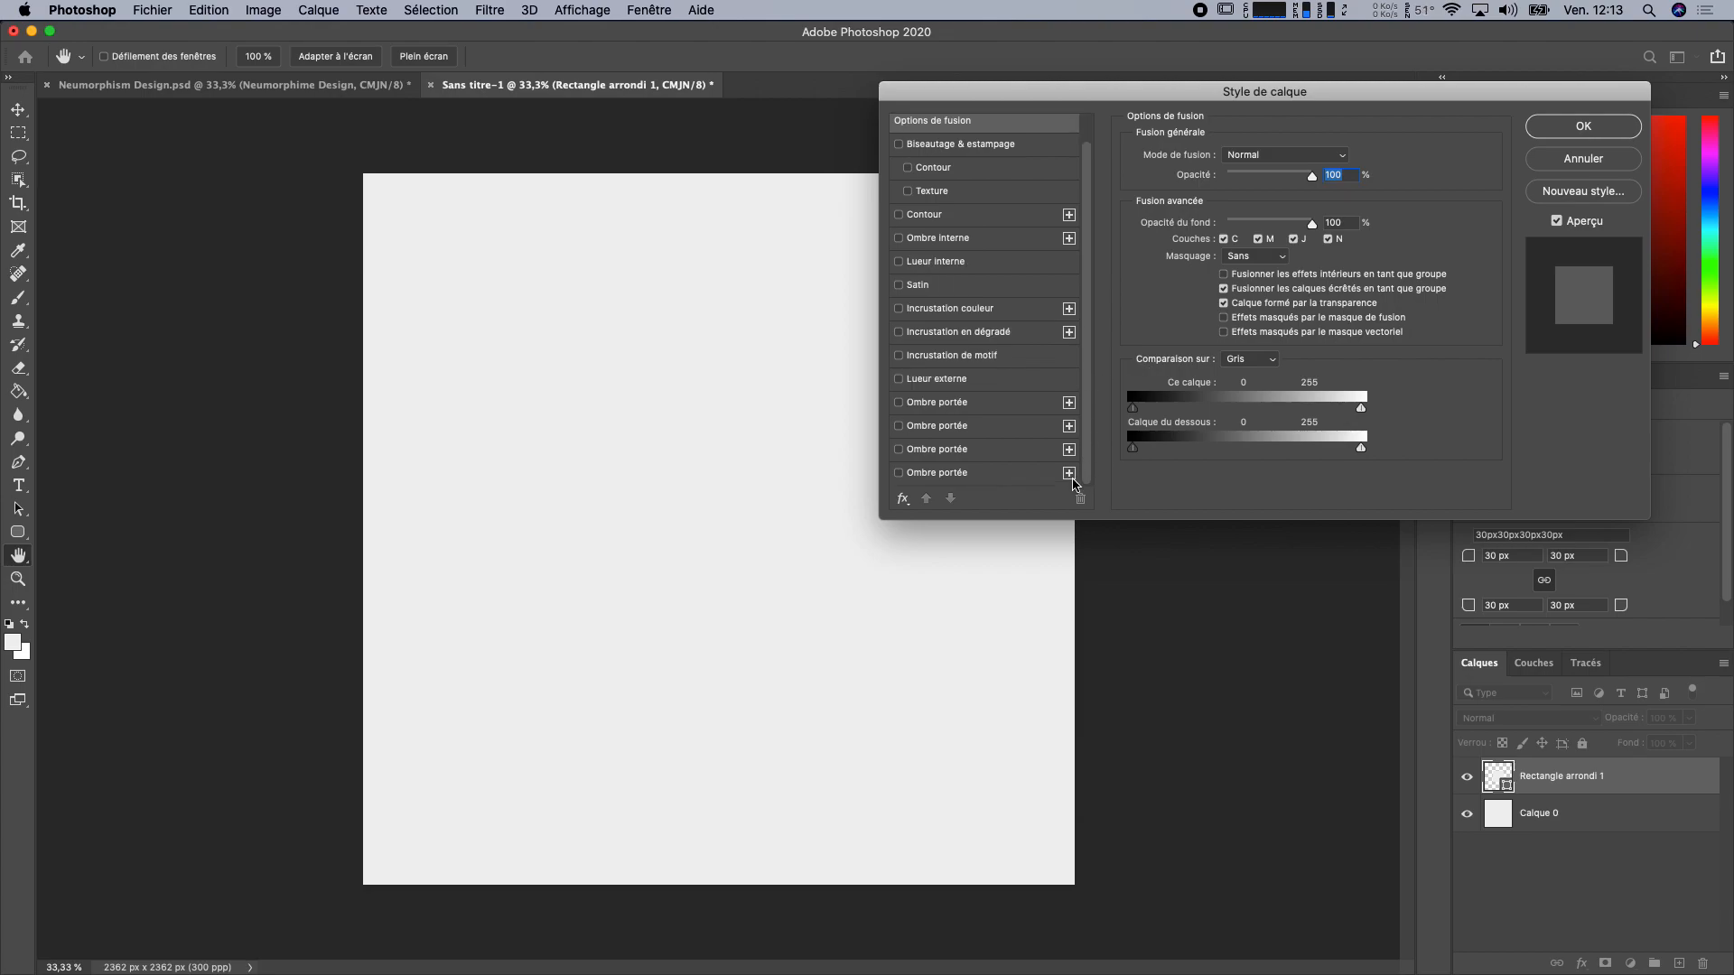
{"action": "left_click", "coordinate": [1019, 479]}
{"action": "left_click", "coordinate": [1080, 498]}
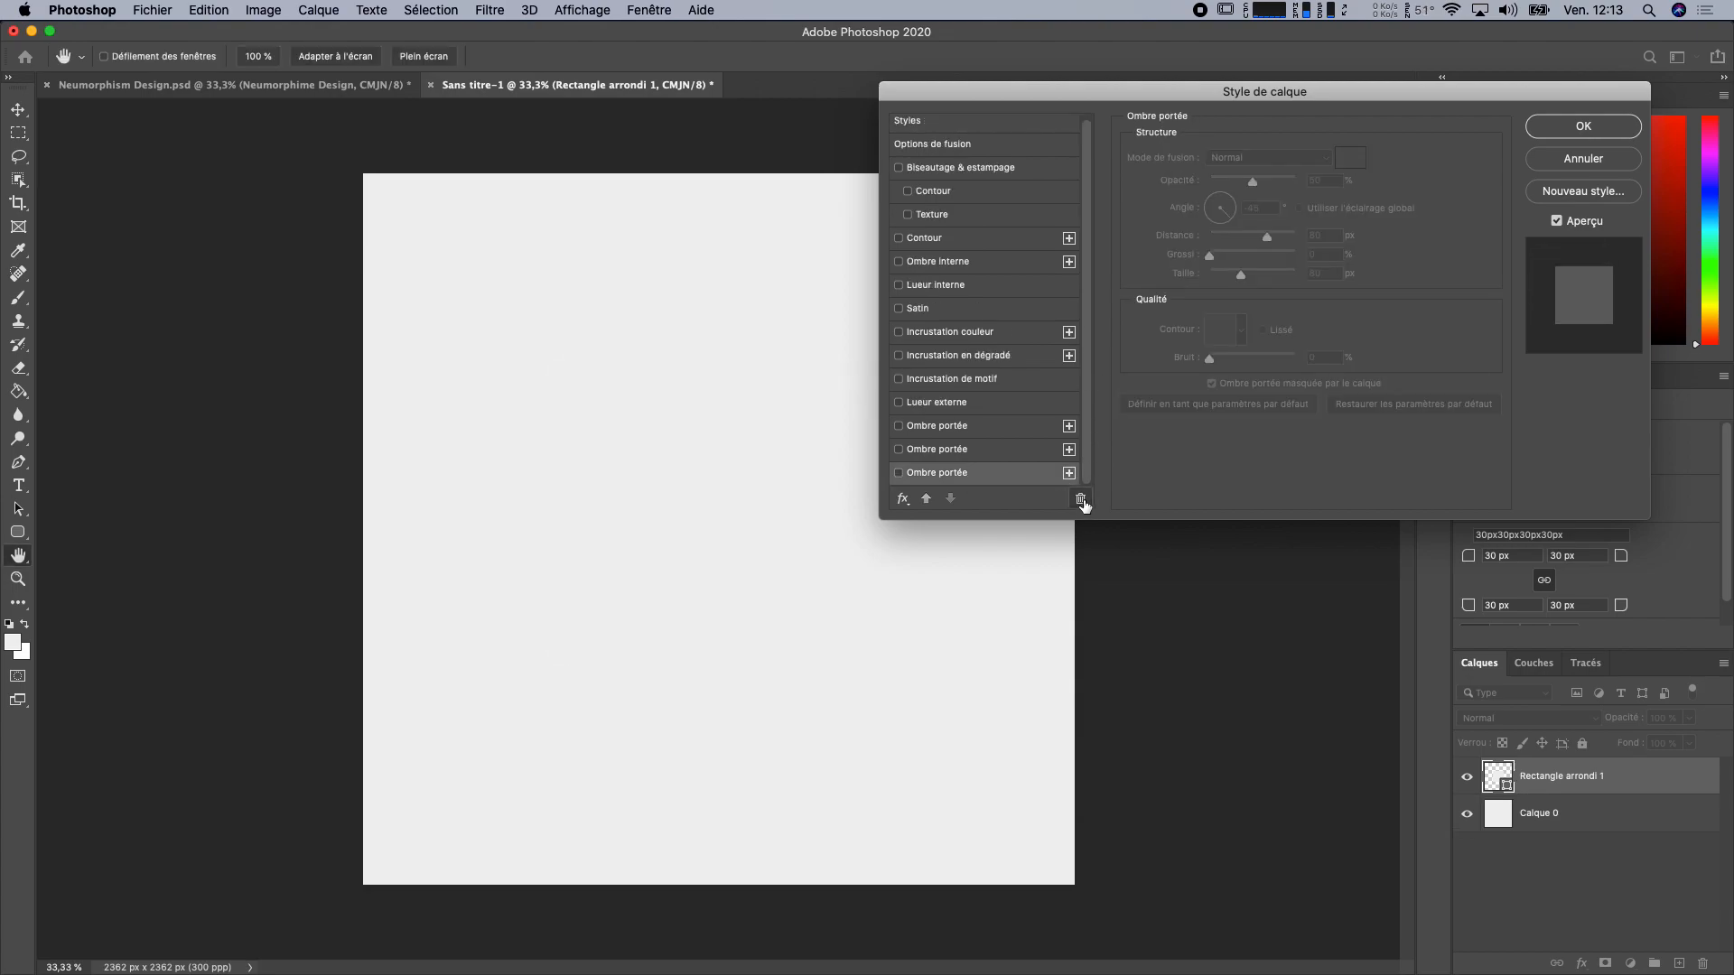
{"action": "left_click", "coordinate": [1080, 498]}
{"action": "left_click", "coordinate": [1079, 499]}
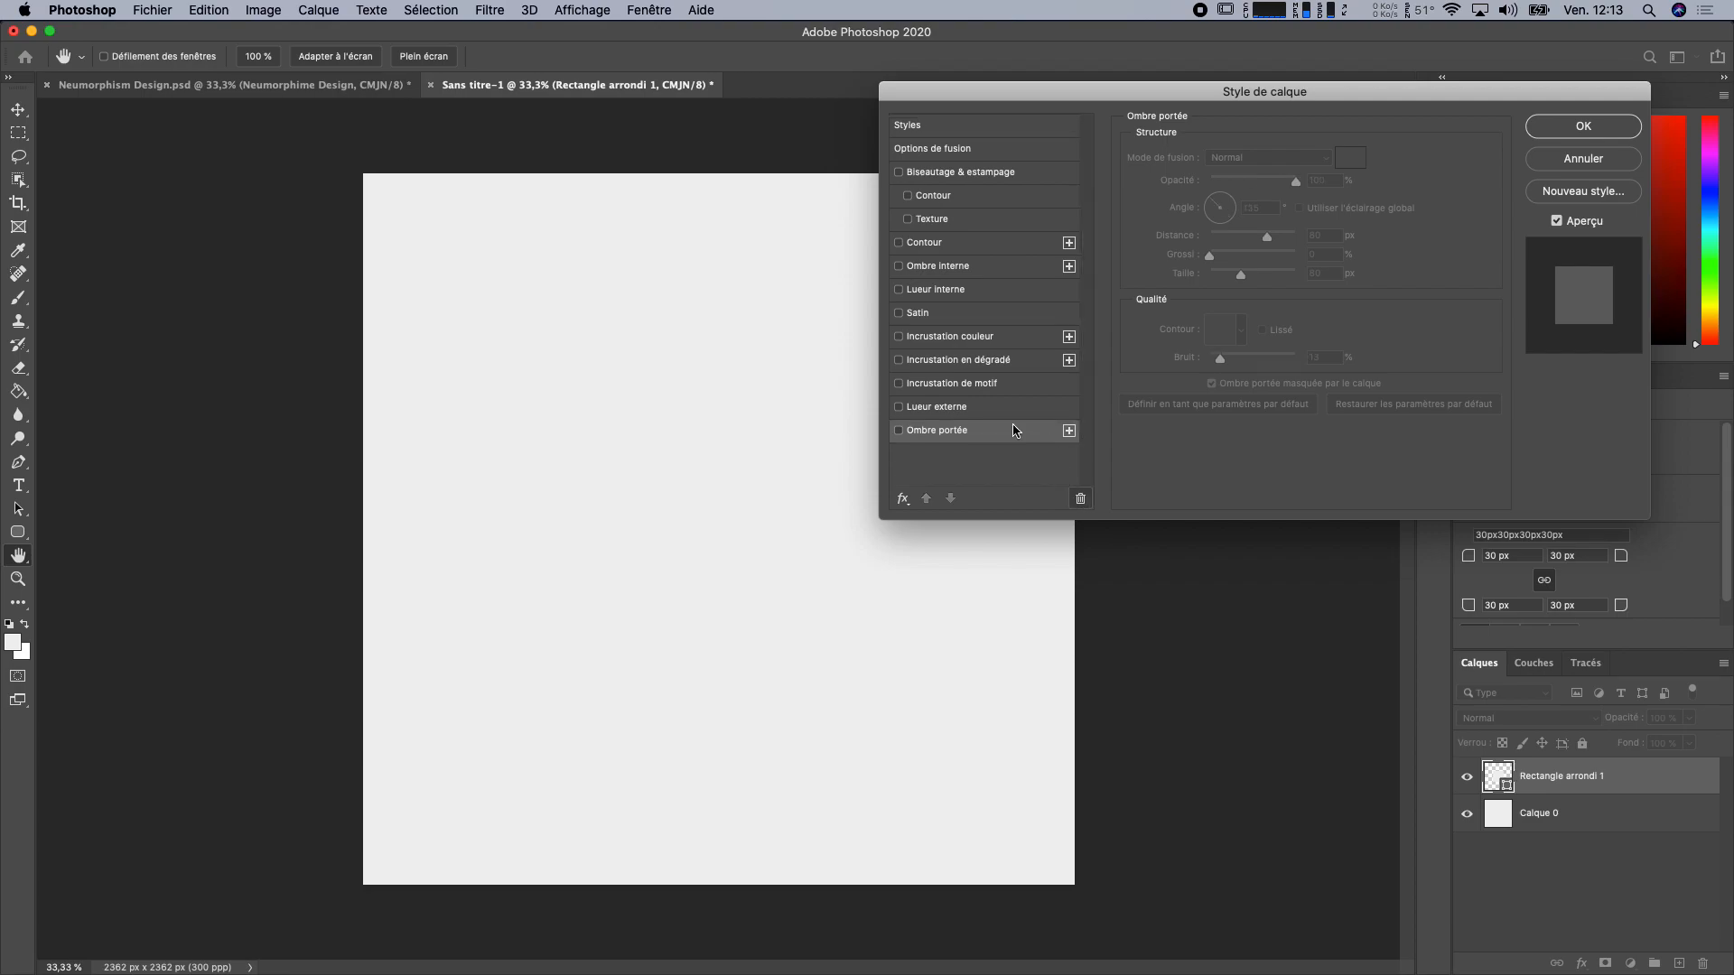
{"action": "left_click_drag", "start_coordinate": [1113, 92], "coordinate": [1185, 81]}
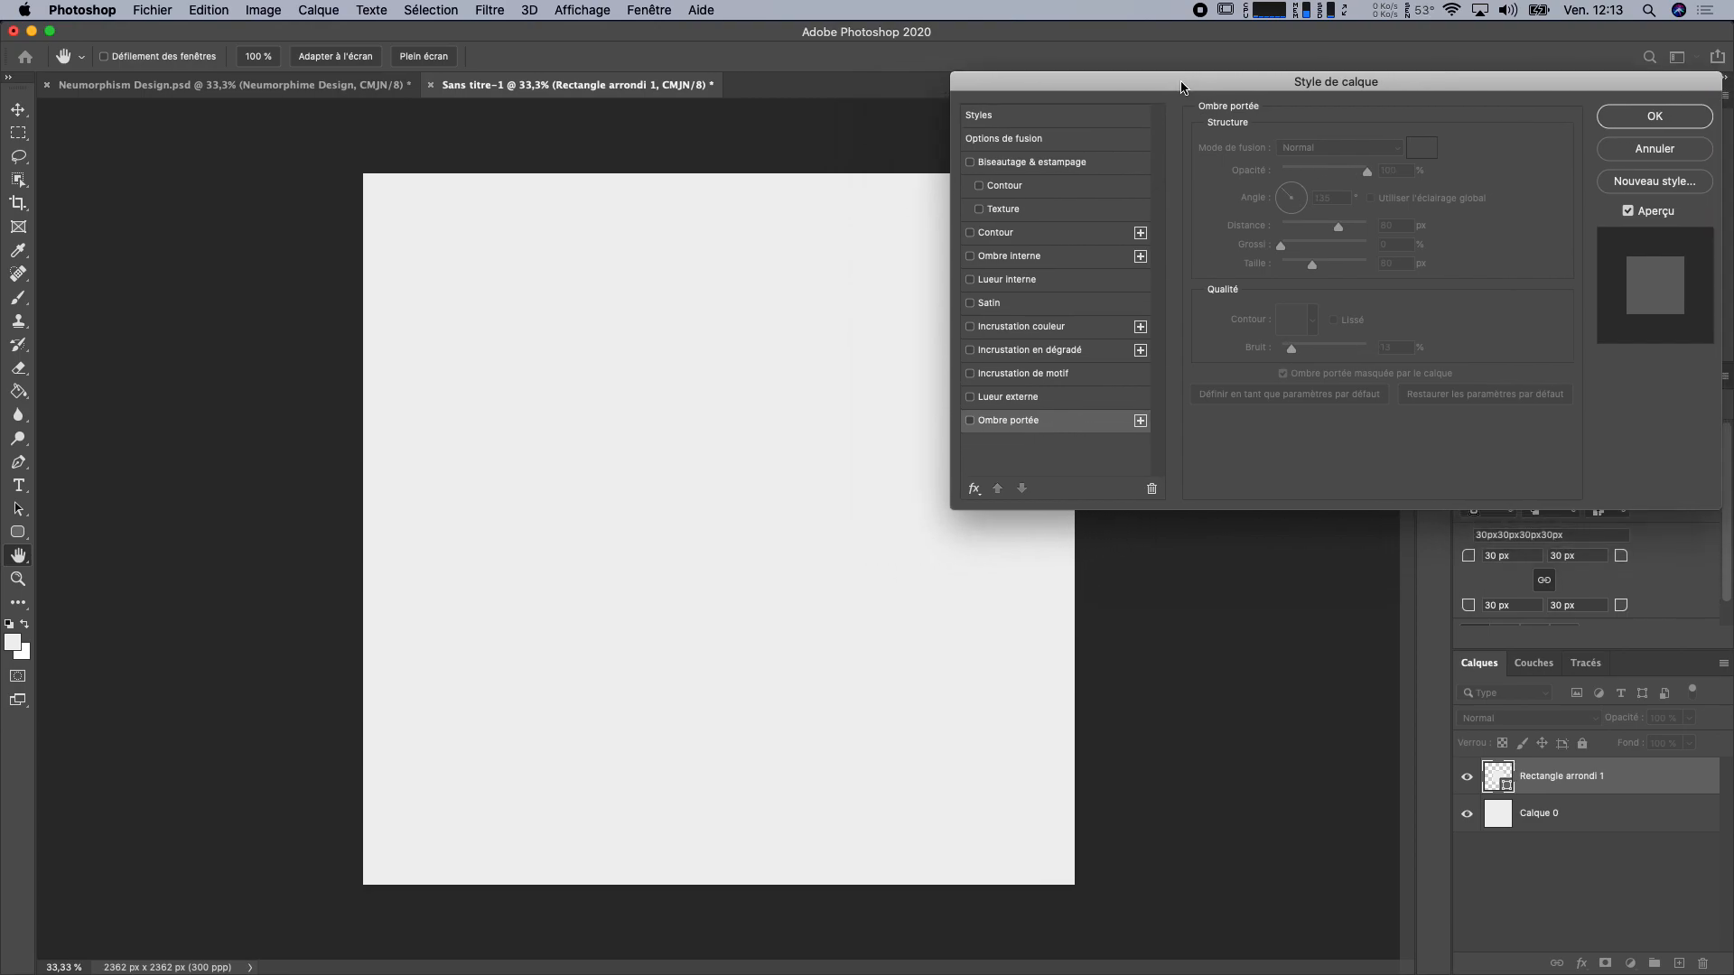
{"action": "left_click", "coordinate": [971, 422]}
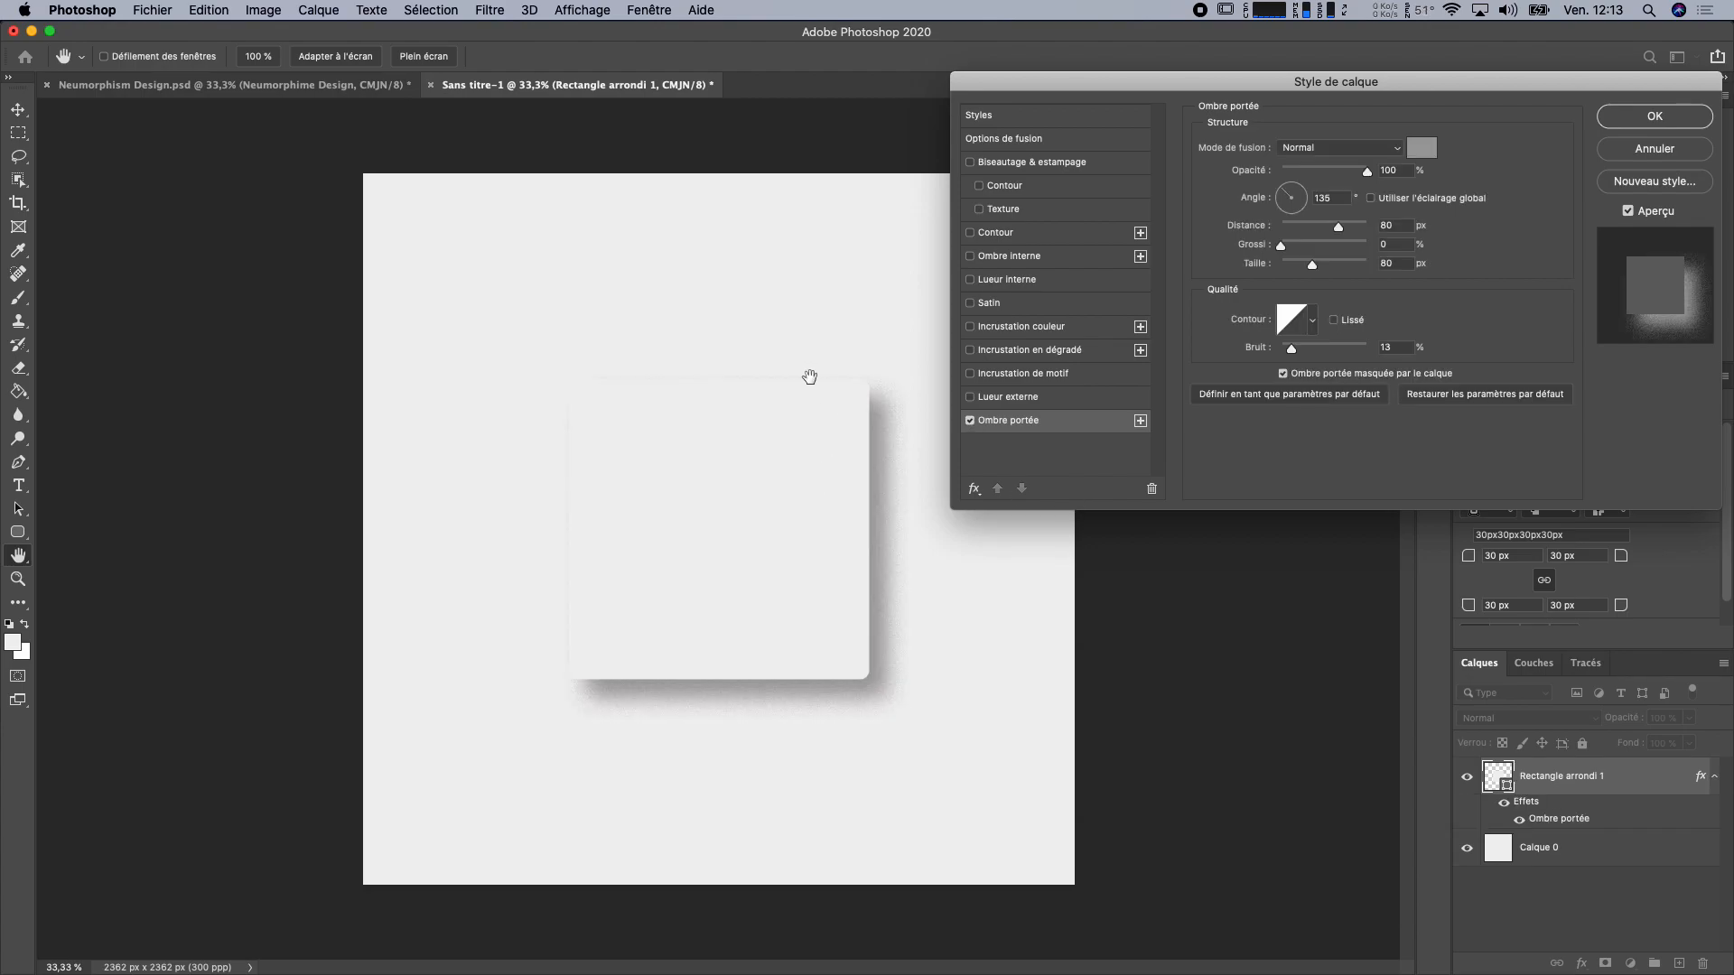
{"action": "left_click_drag", "start_coordinate": [1288, 351], "coordinate": [1275, 352]}
{"action": "left_click", "coordinate": [1330, 151]}
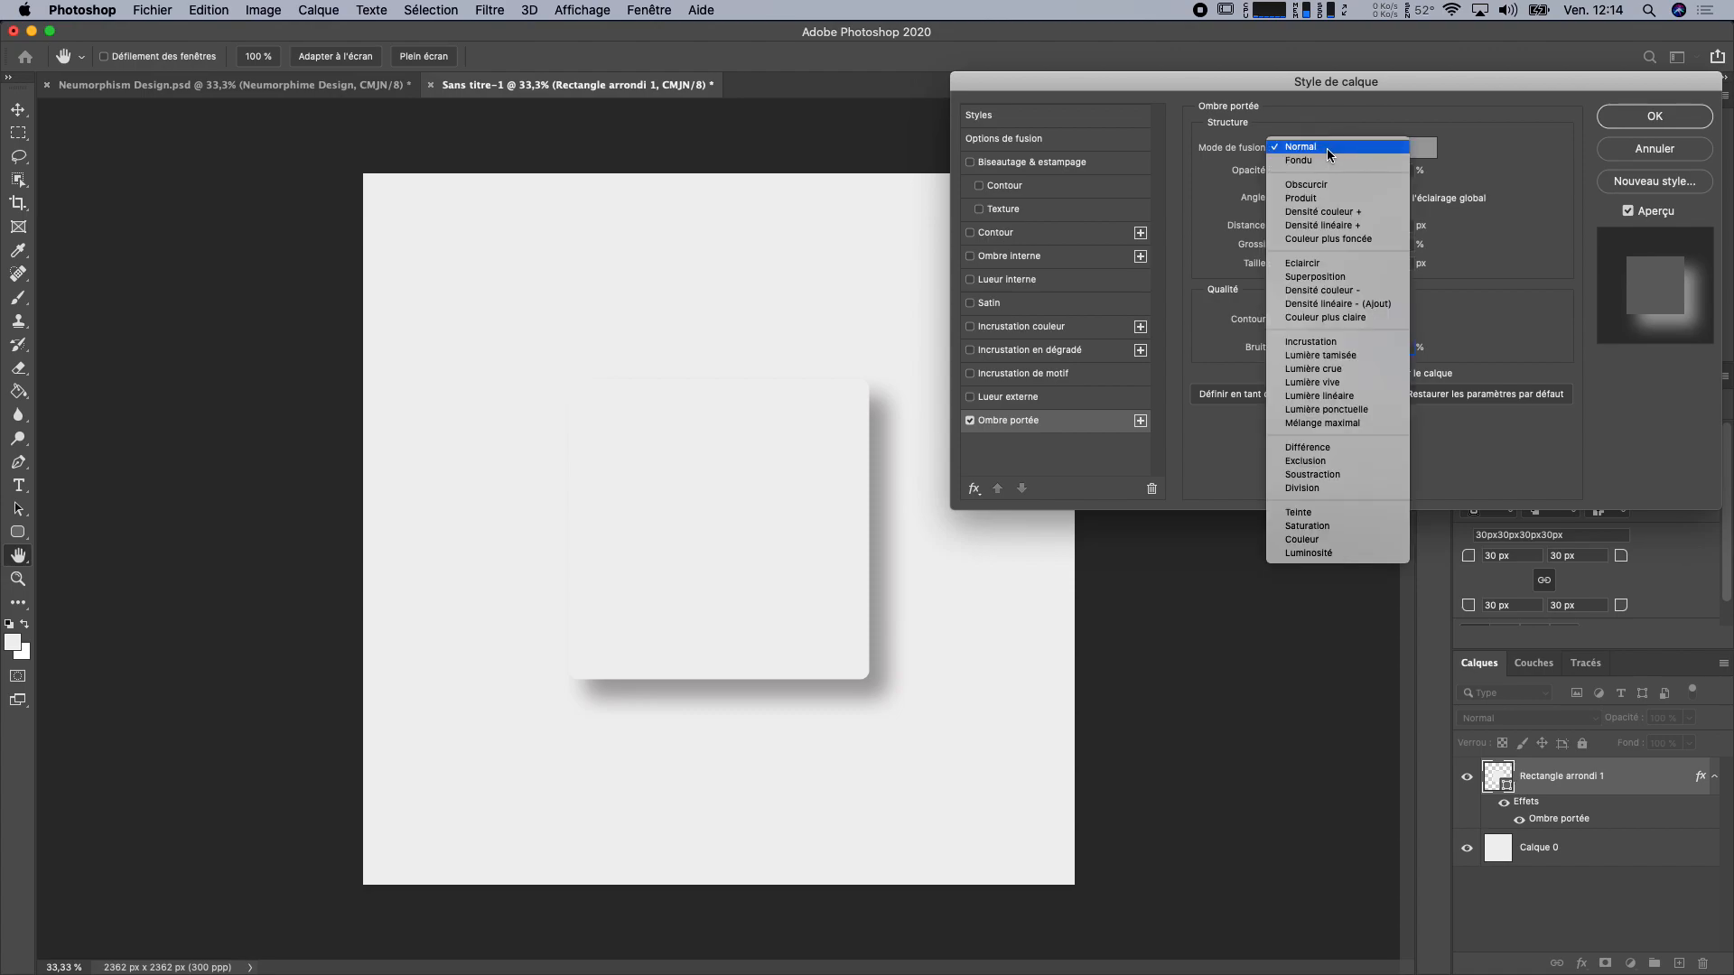
{"action": "left_click", "coordinate": [1330, 150]}
{"action": "left_click", "coordinate": [1369, 174]}
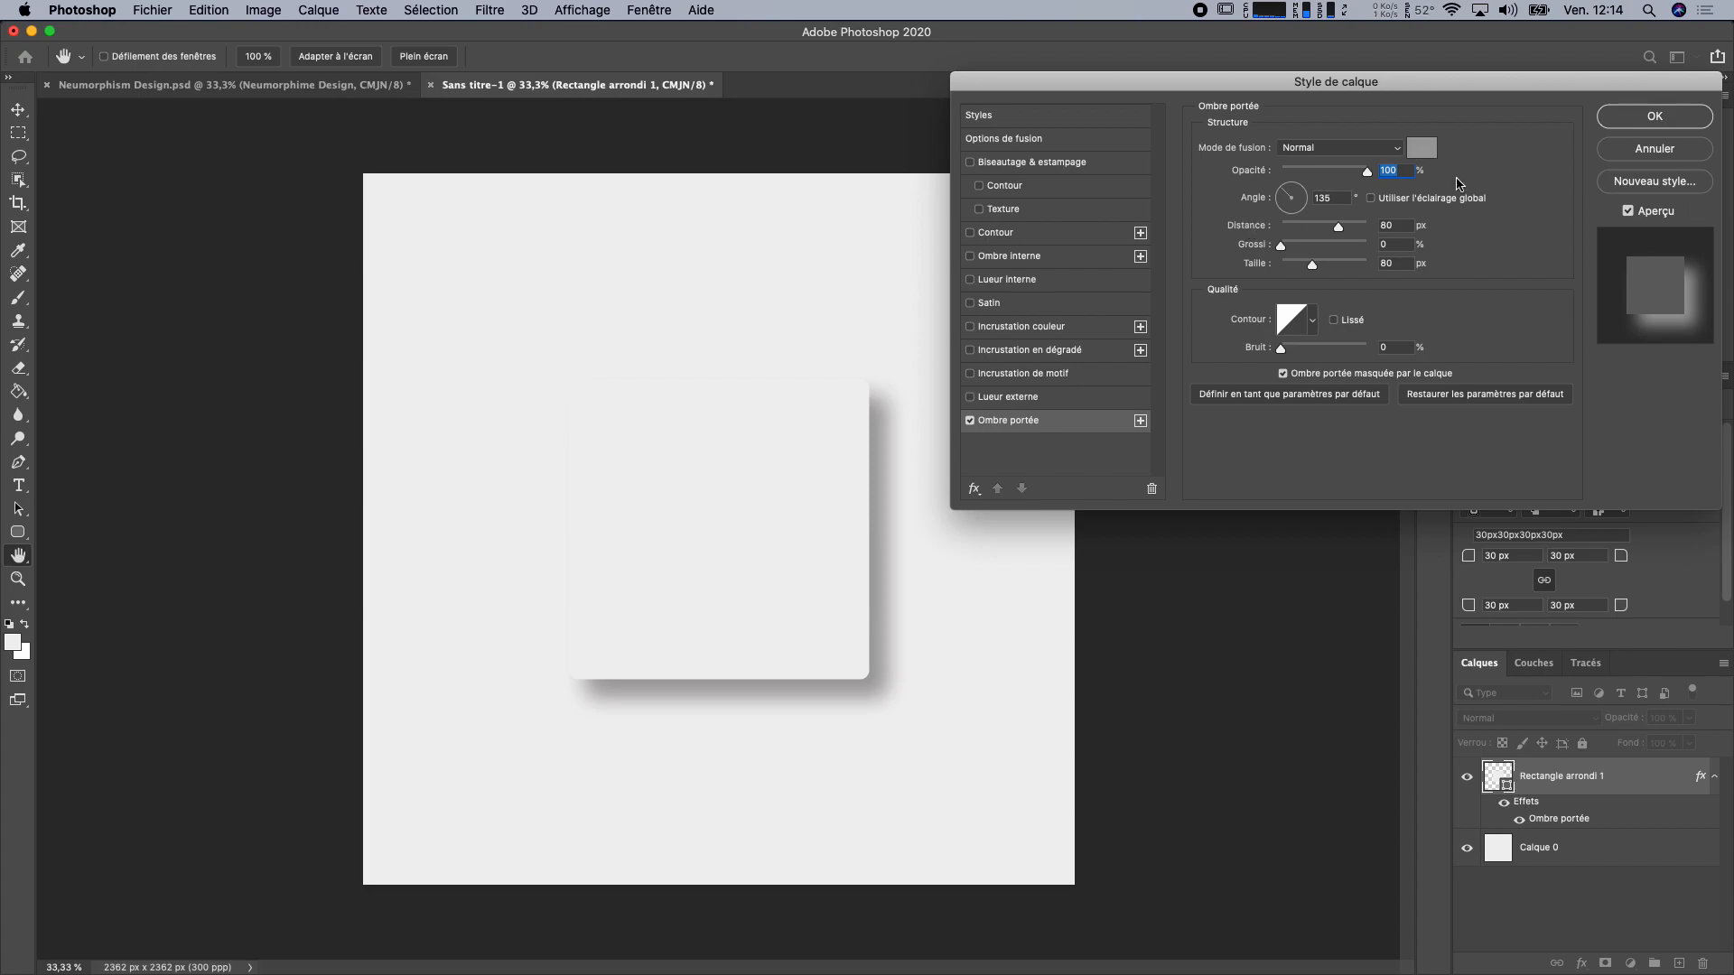
{"action": "left_click", "coordinate": [1345, 197]}
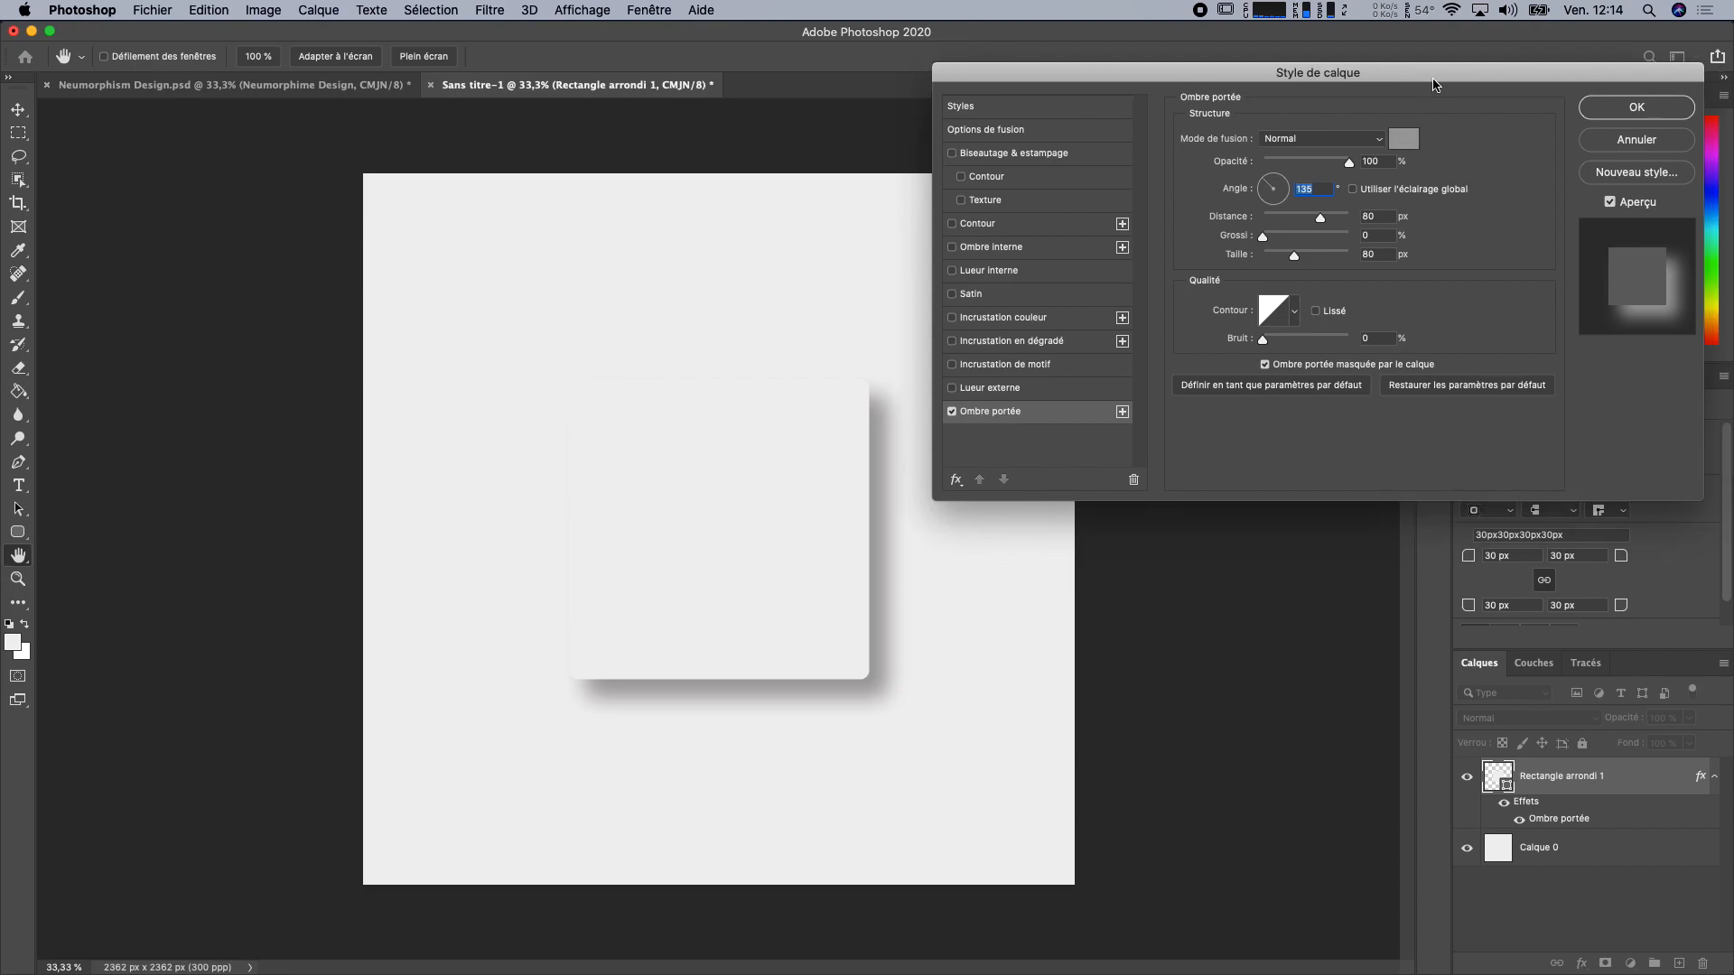
{"action": "left_click_drag", "start_coordinate": [1454, 90], "coordinate": [1268, 110]}
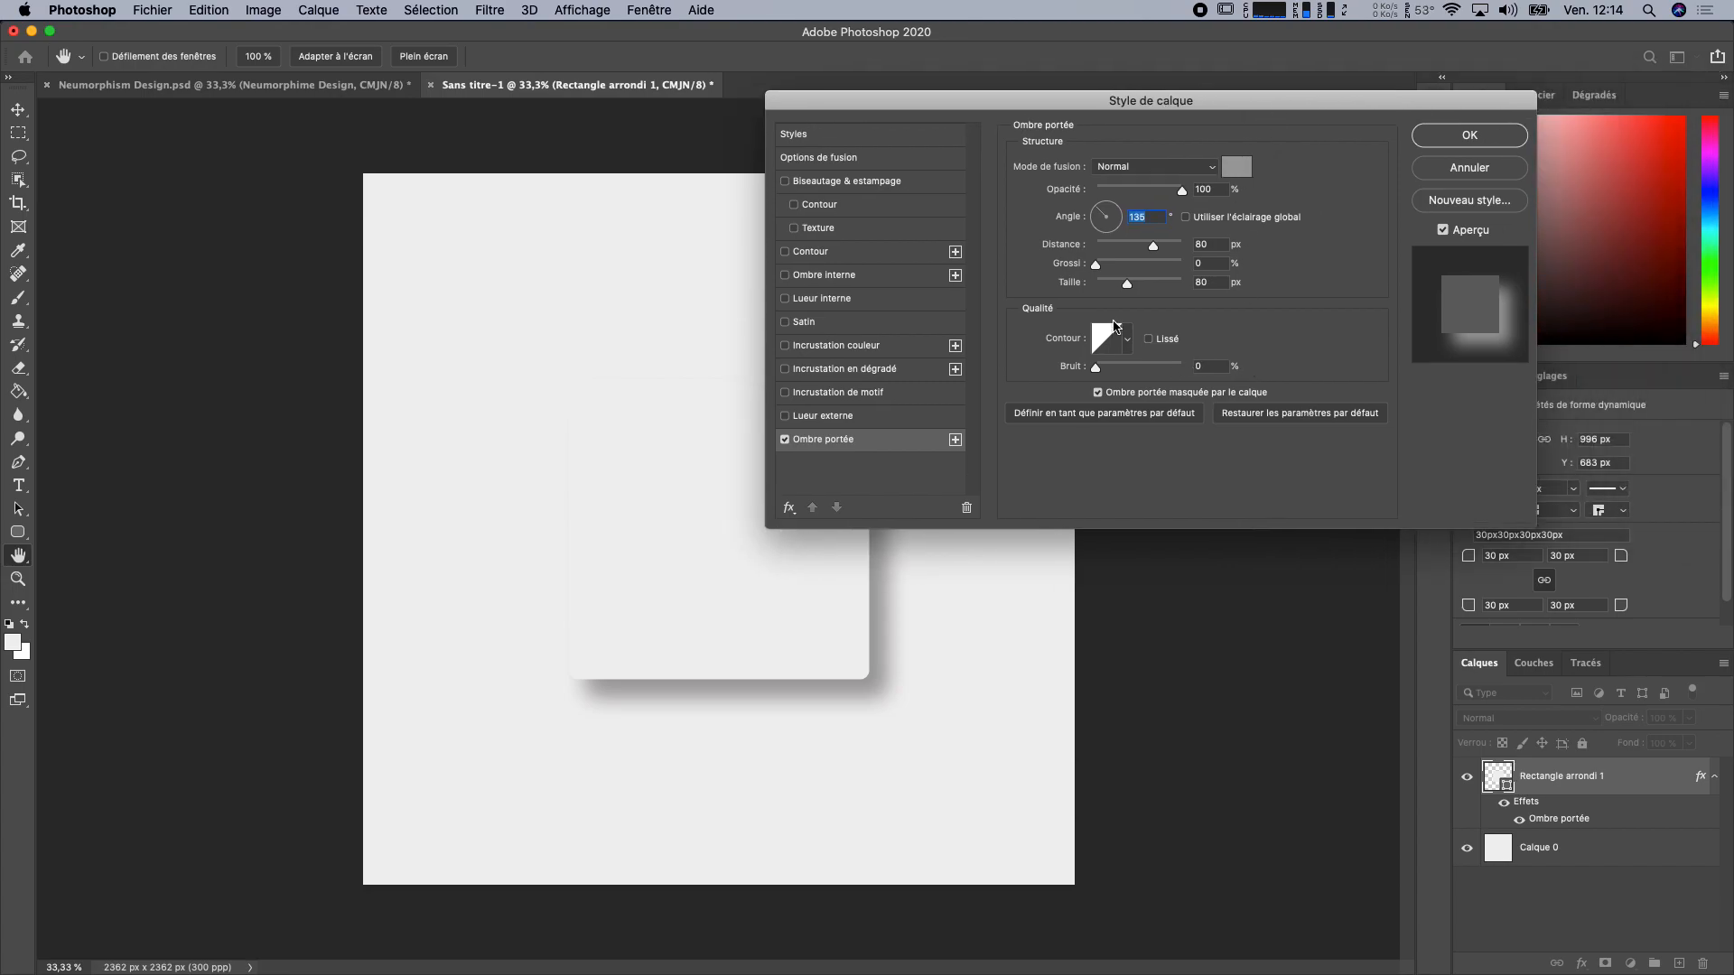
{"action": "left_click_drag", "start_coordinate": [1156, 246], "coordinate": [1158, 247]}
{"action": "left_click", "coordinate": [1210, 170]}
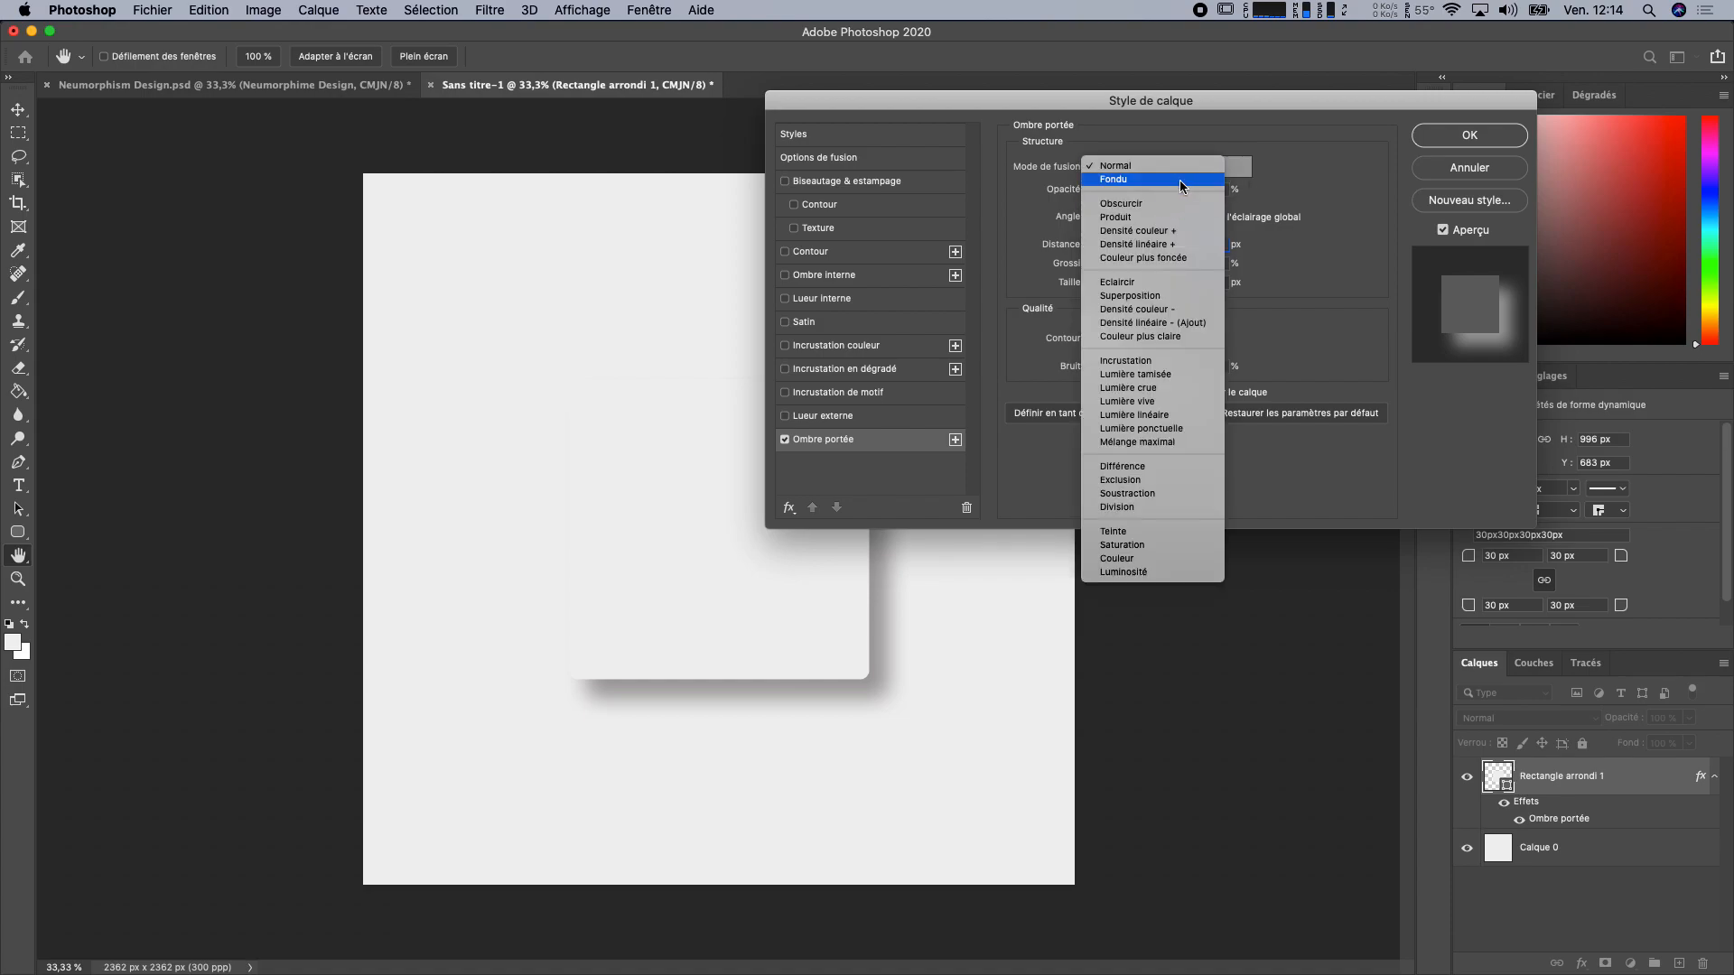
{"action": "left_click", "coordinate": [1170, 180]}
{"action": "left_click", "coordinate": [1167, 167]}
{"action": "left_click", "coordinate": [1170, 151]}
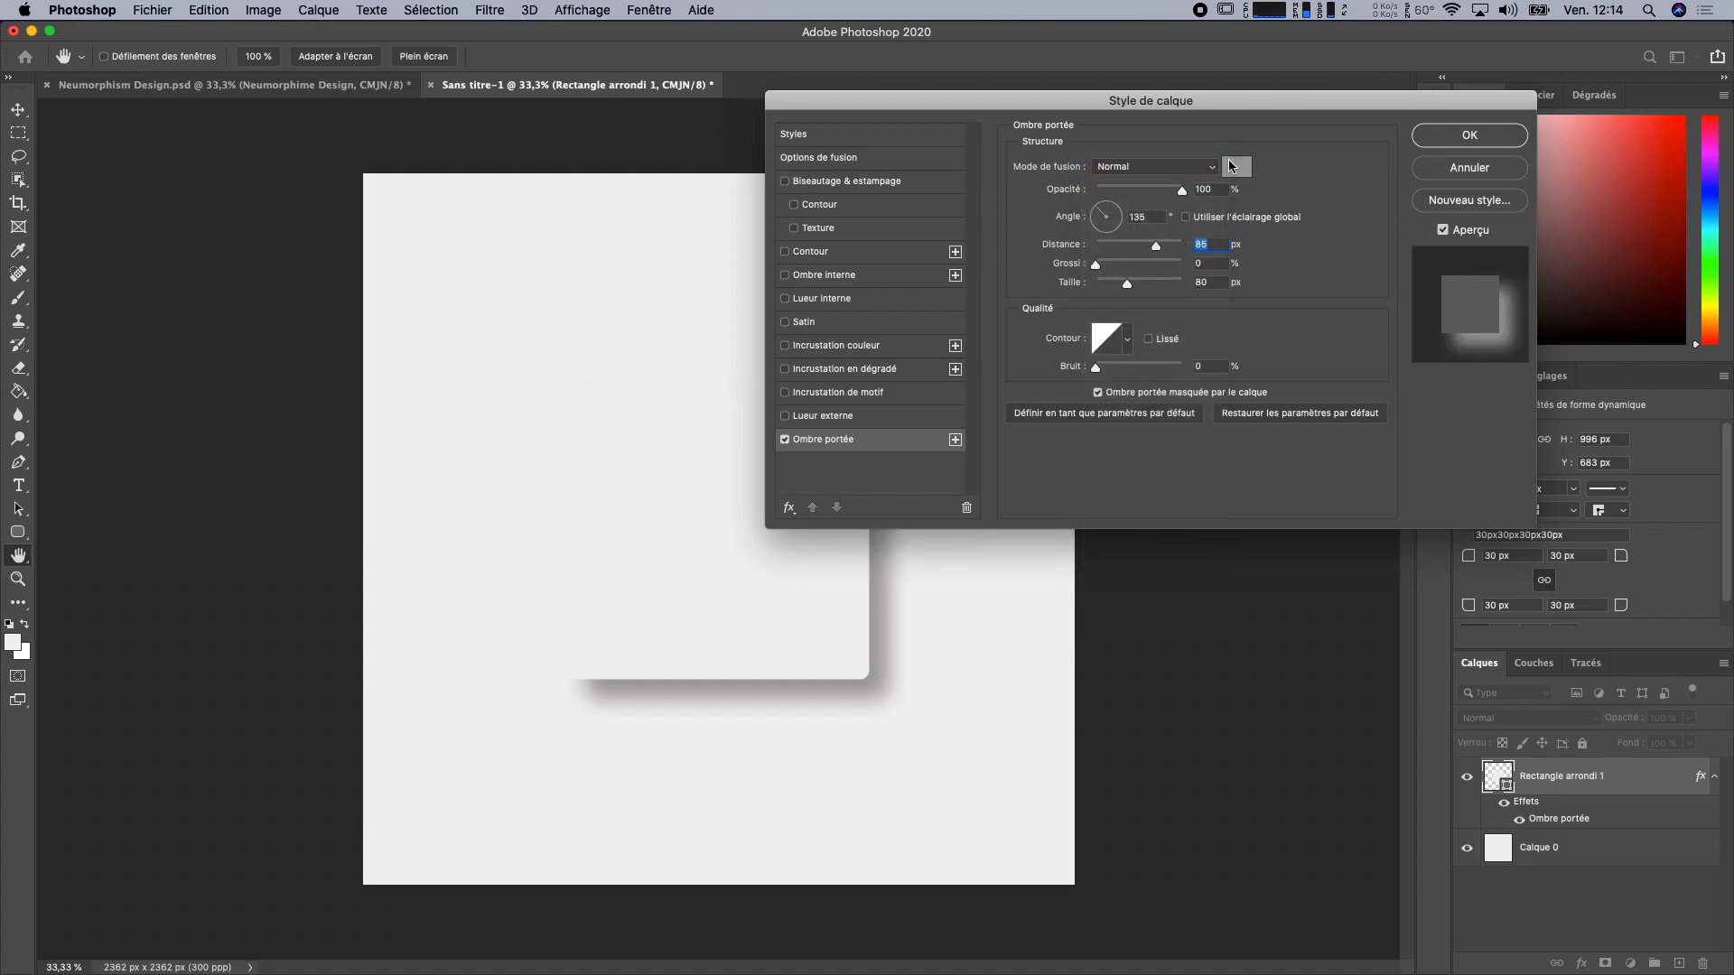
{"action": "left_click_drag", "start_coordinate": [1329, 100], "coordinate": [1074, 227]}
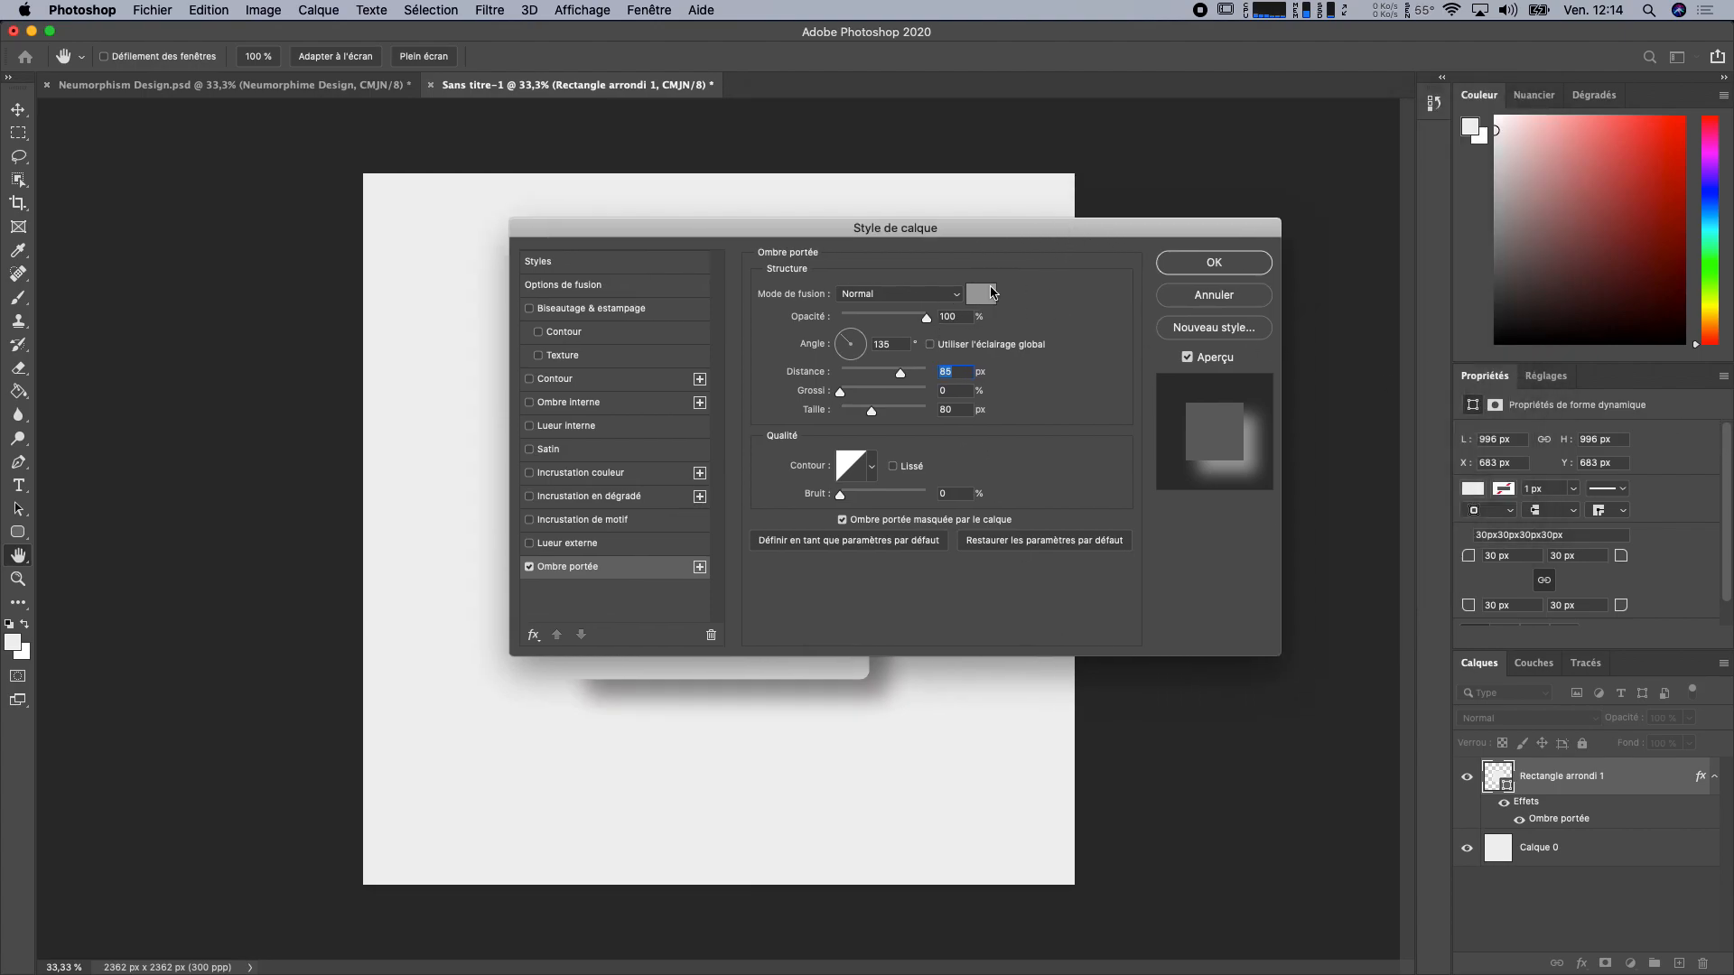
{"action": "left_click_drag", "start_coordinate": [990, 228], "coordinate": [917, 135]}
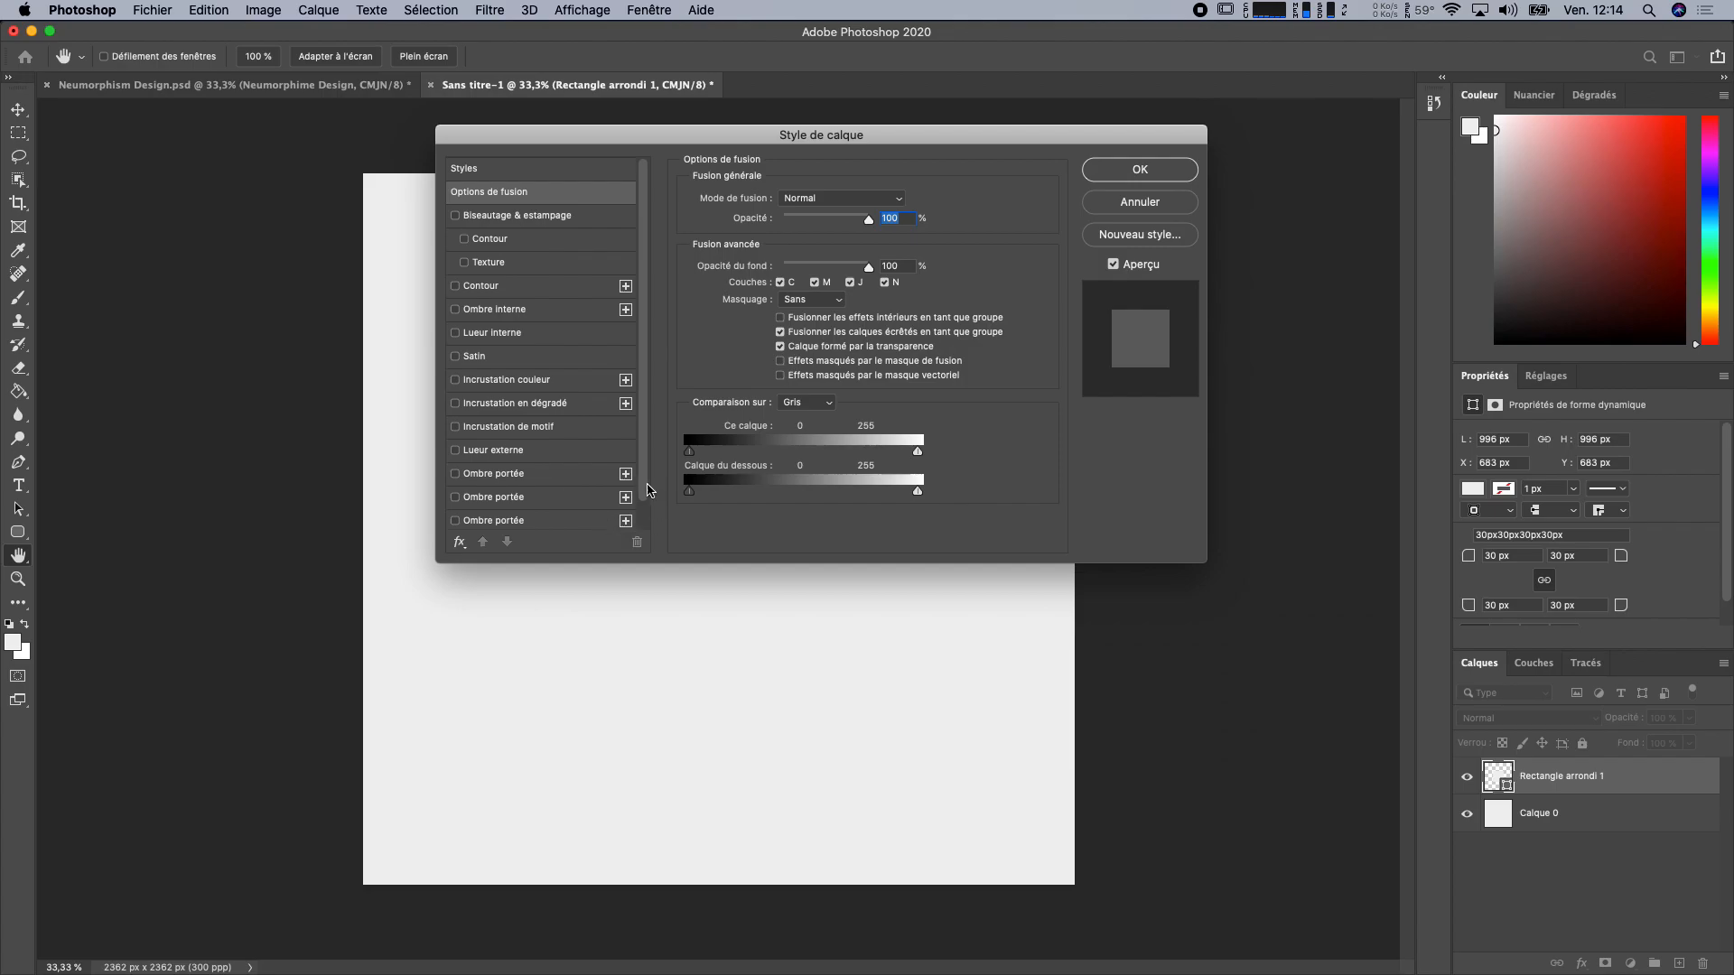
Step: Delete the three extra Drop Shadow entries from the rounded square's layer style and enable the remaining drop shadow
{"action": "scroll", "coordinate": [648, 492], "scroll_direction": "down", "scroll_amount": 1}
{"action": "left_click", "coordinate": [578, 518]}
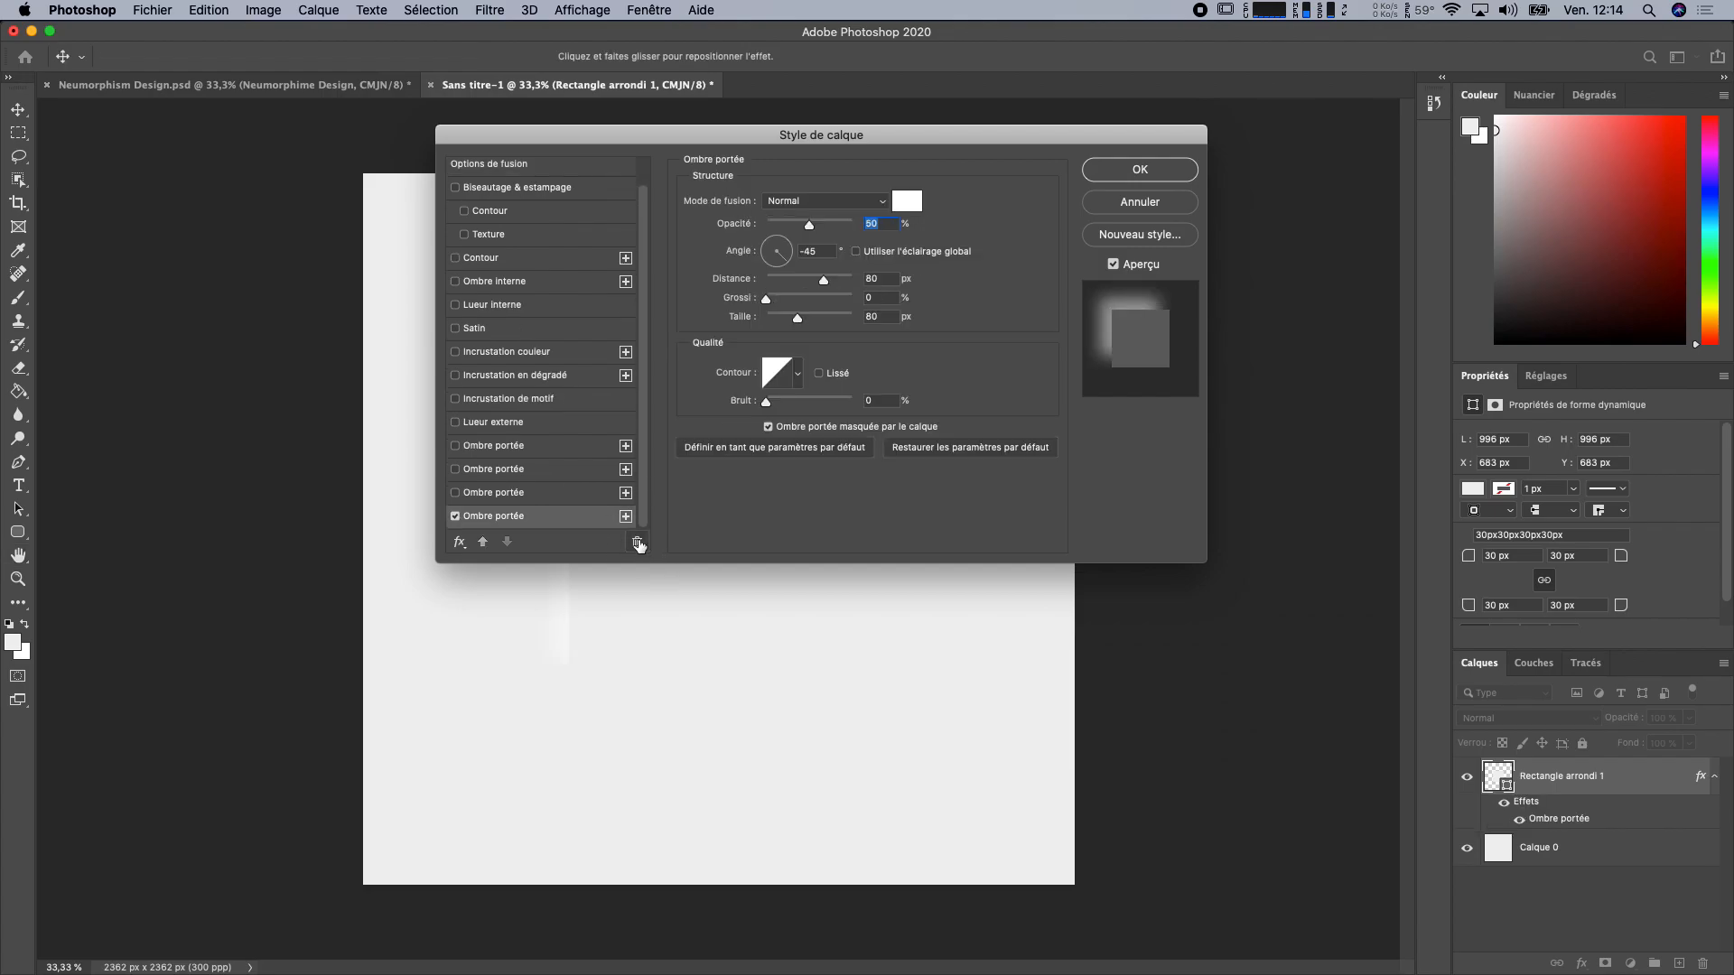
{"action": "left_click", "coordinate": [637, 542]}
{"action": "left_click", "coordinate": [637, 543]}
{"action": "left_click", "coordinate": [632, 541]}
{"action": "left_click", "coordinate": [475, 473]}
{"action": "left_click_drag", "start_coordinate": [775, 140], "coordinate": [1279, 124]}
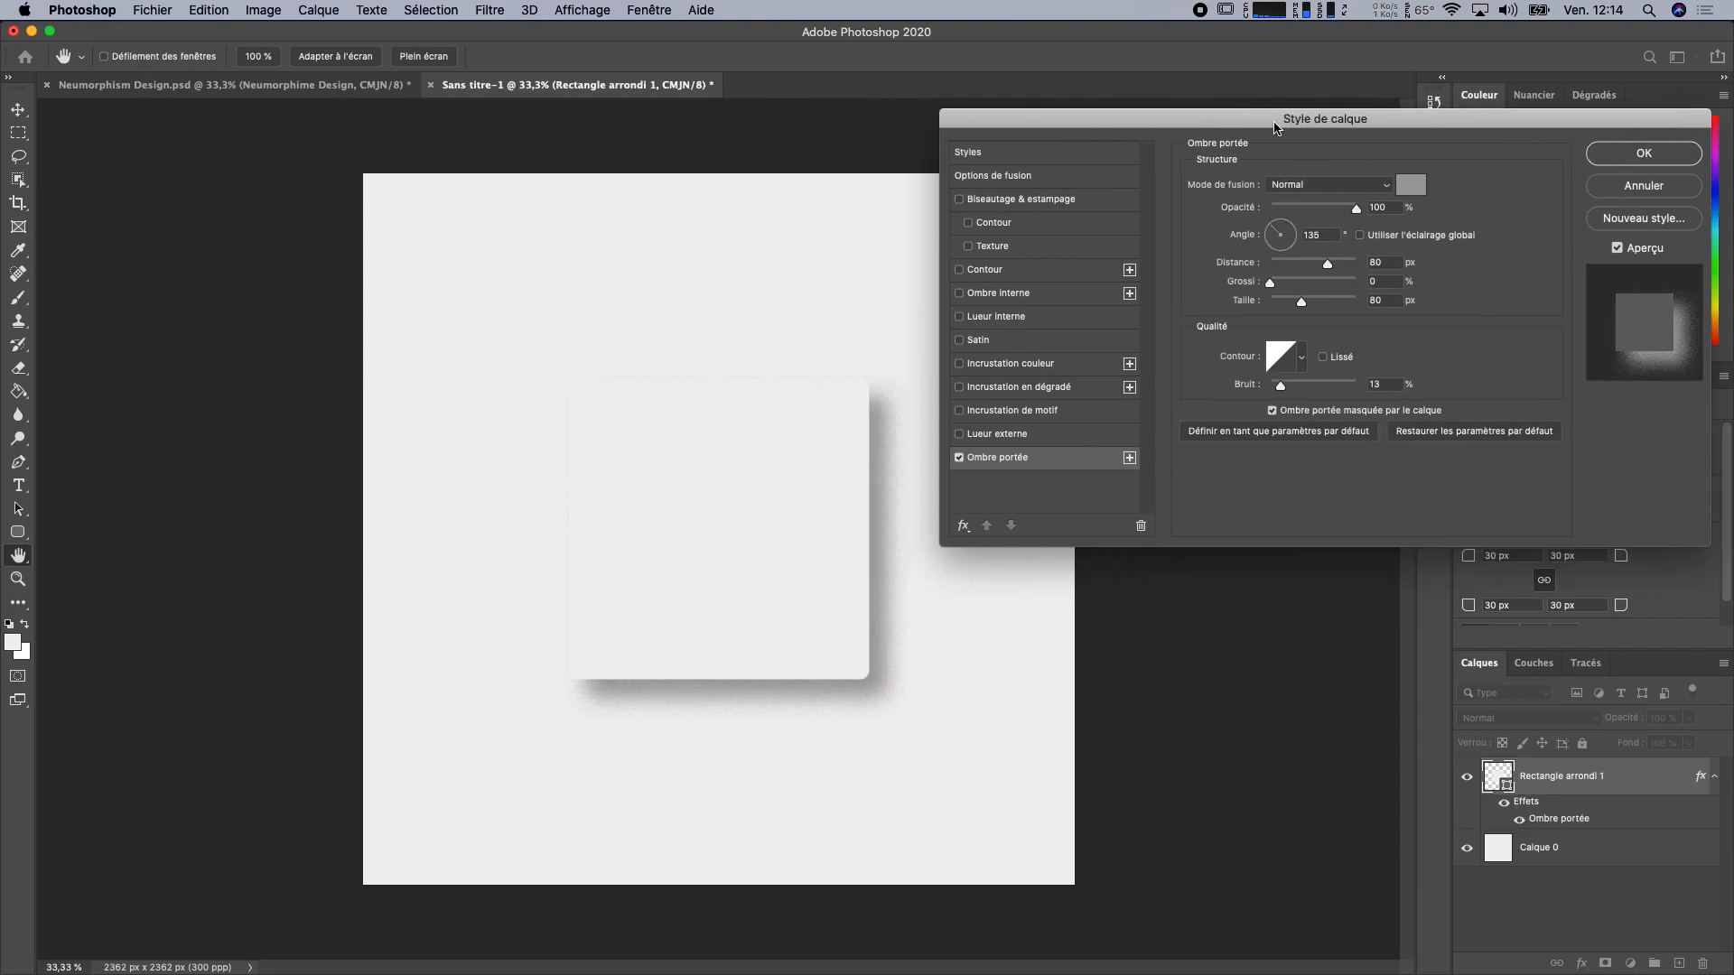
Step: Set the rounded square's drop shadow colour to #959696, checking the shadow by switching it off and on
{"action": "left_click", "coordinate": [959, 458]}
{"action": "left_click", "coordinate": [959, 459]}
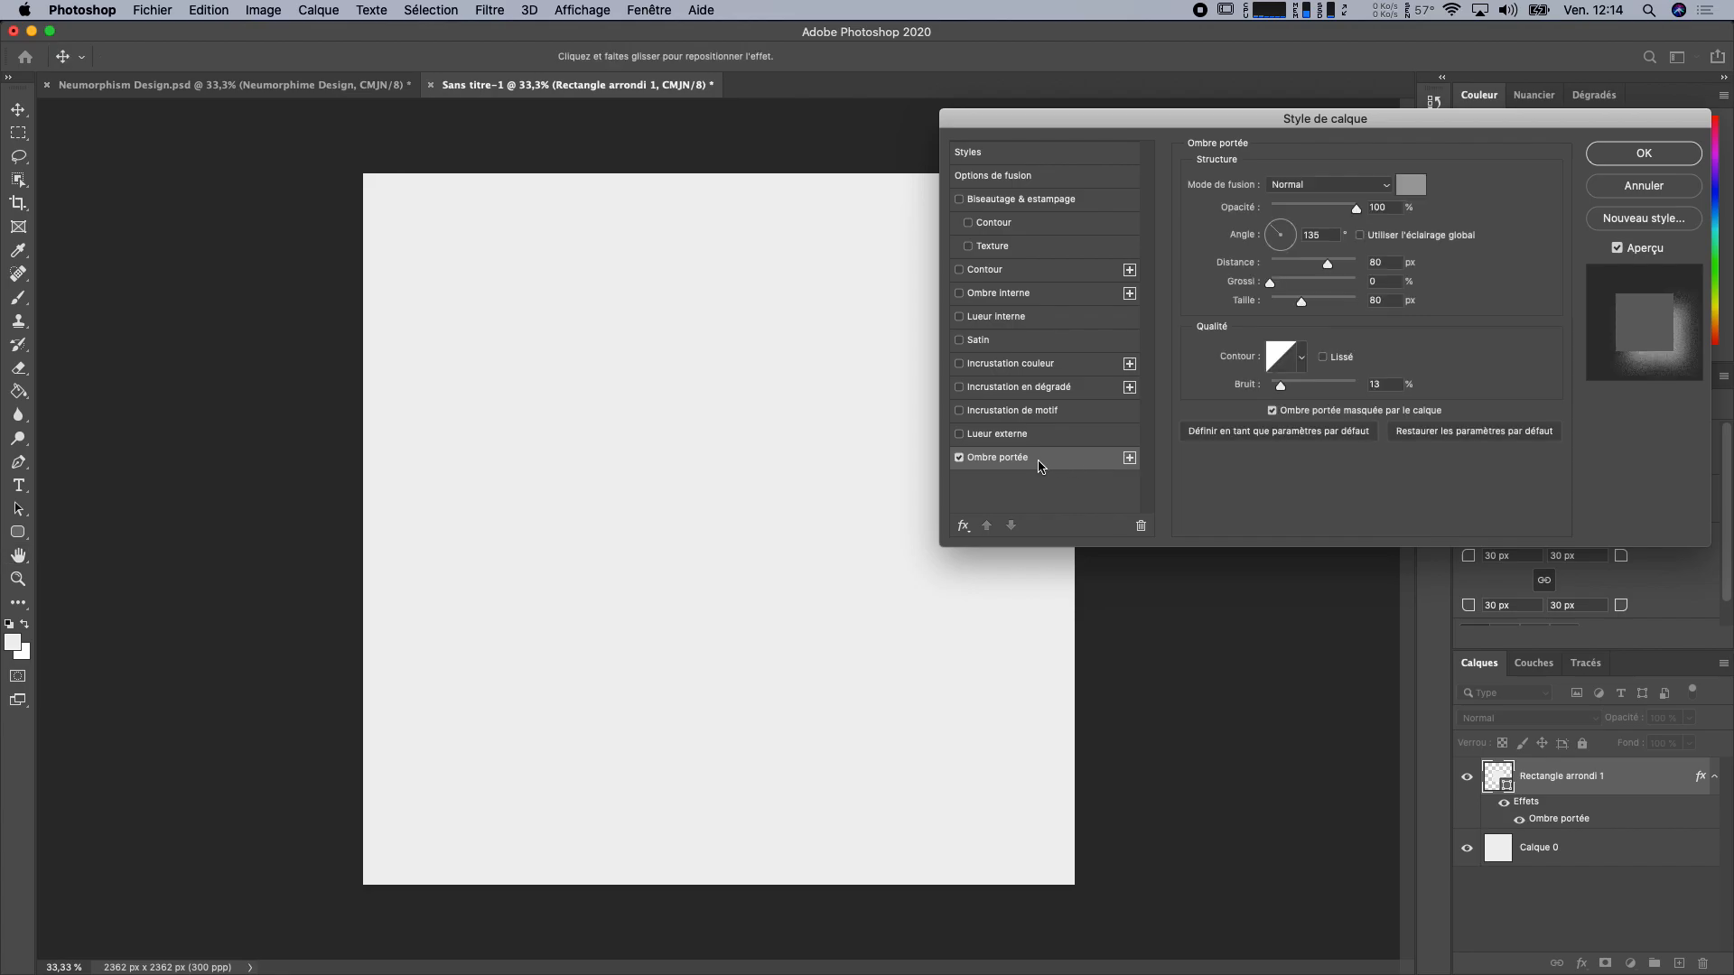
{"action": "left_click", "coordinate": [1411, 187]}
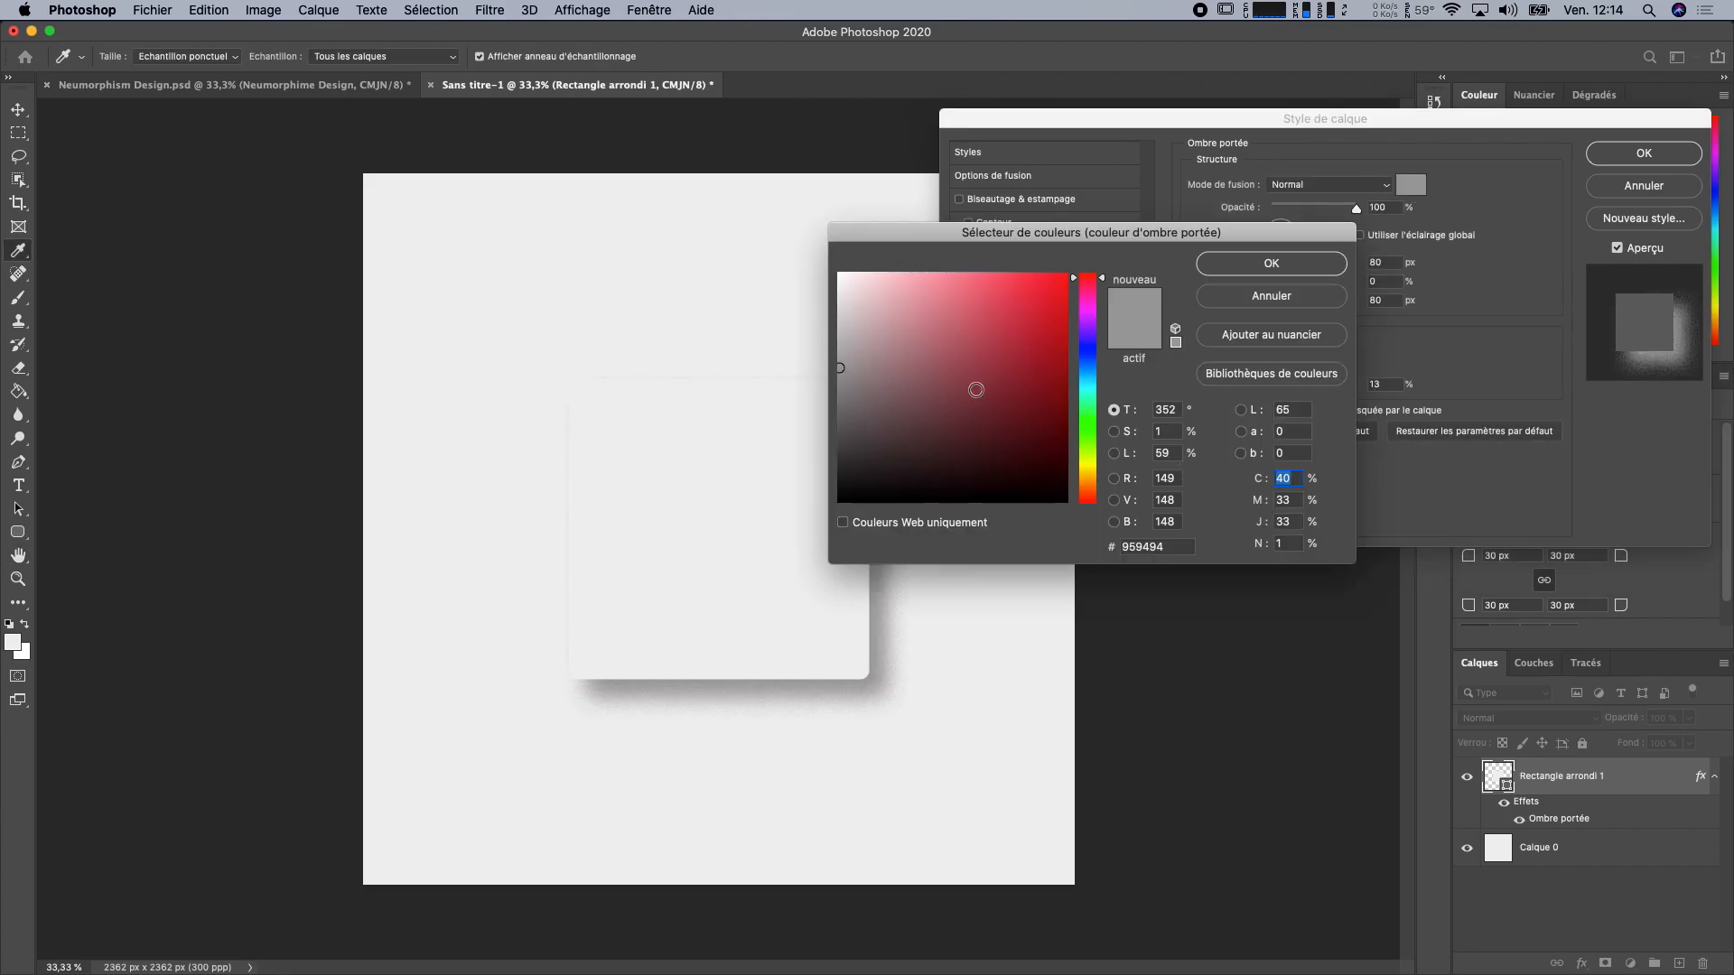
{"action": "left_click", "coordinate": [1174, 546]}
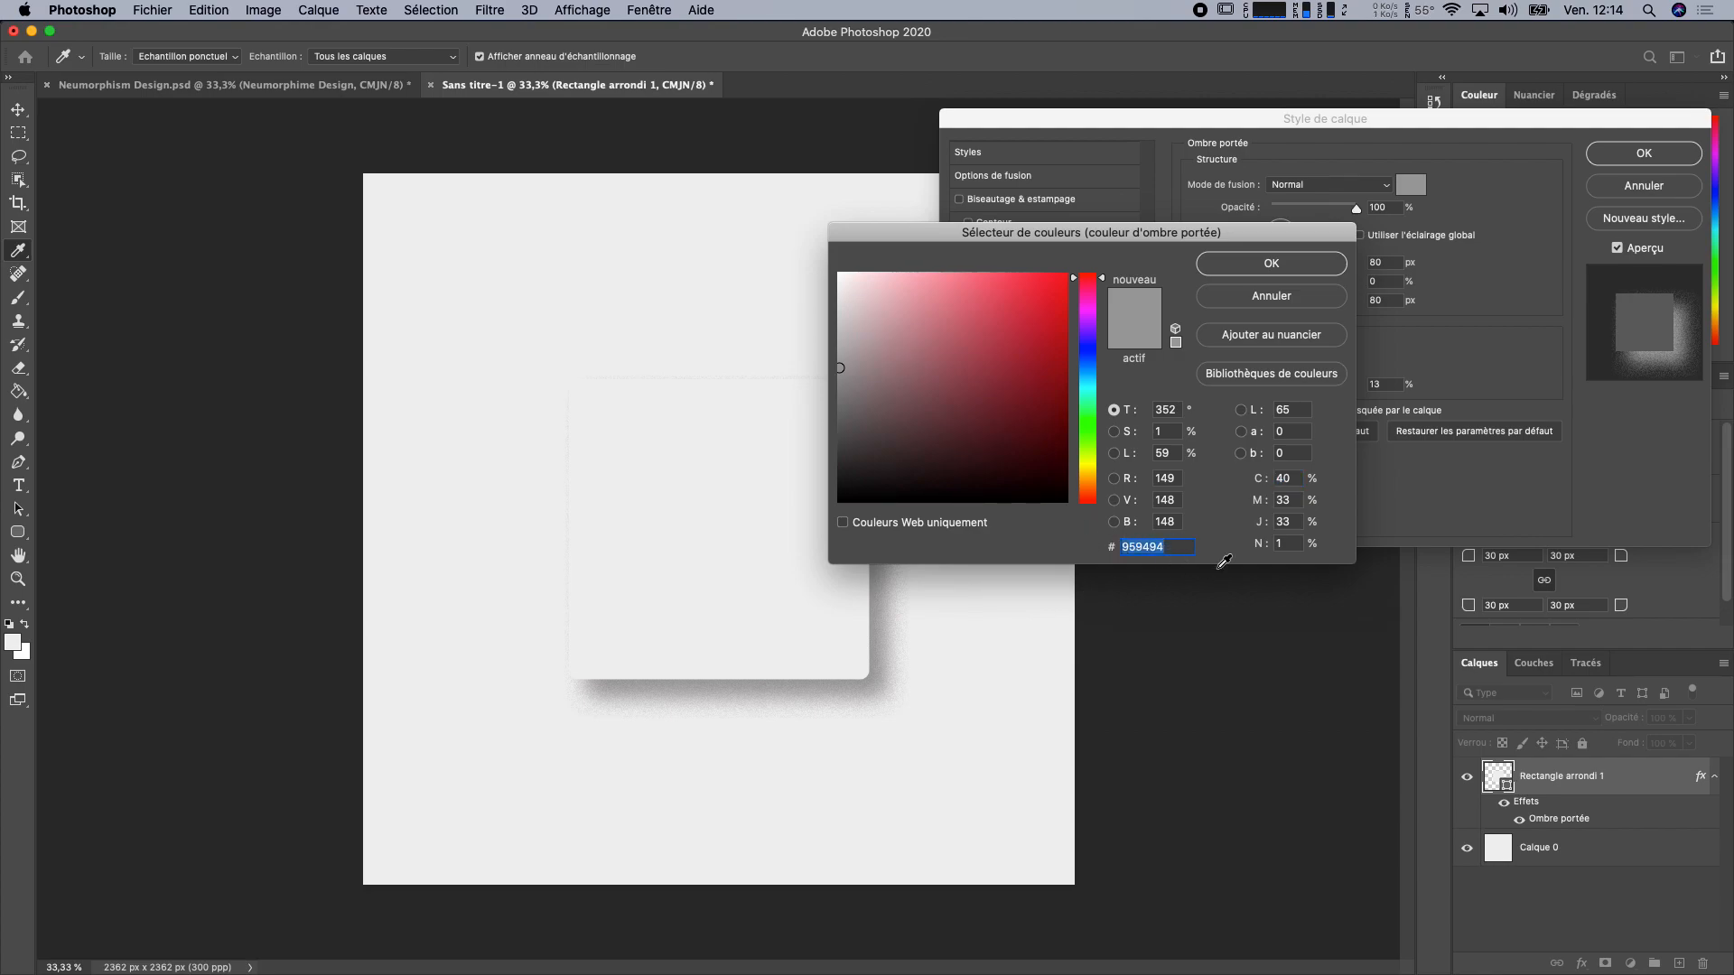
{"action": "type", "text": "959696"}
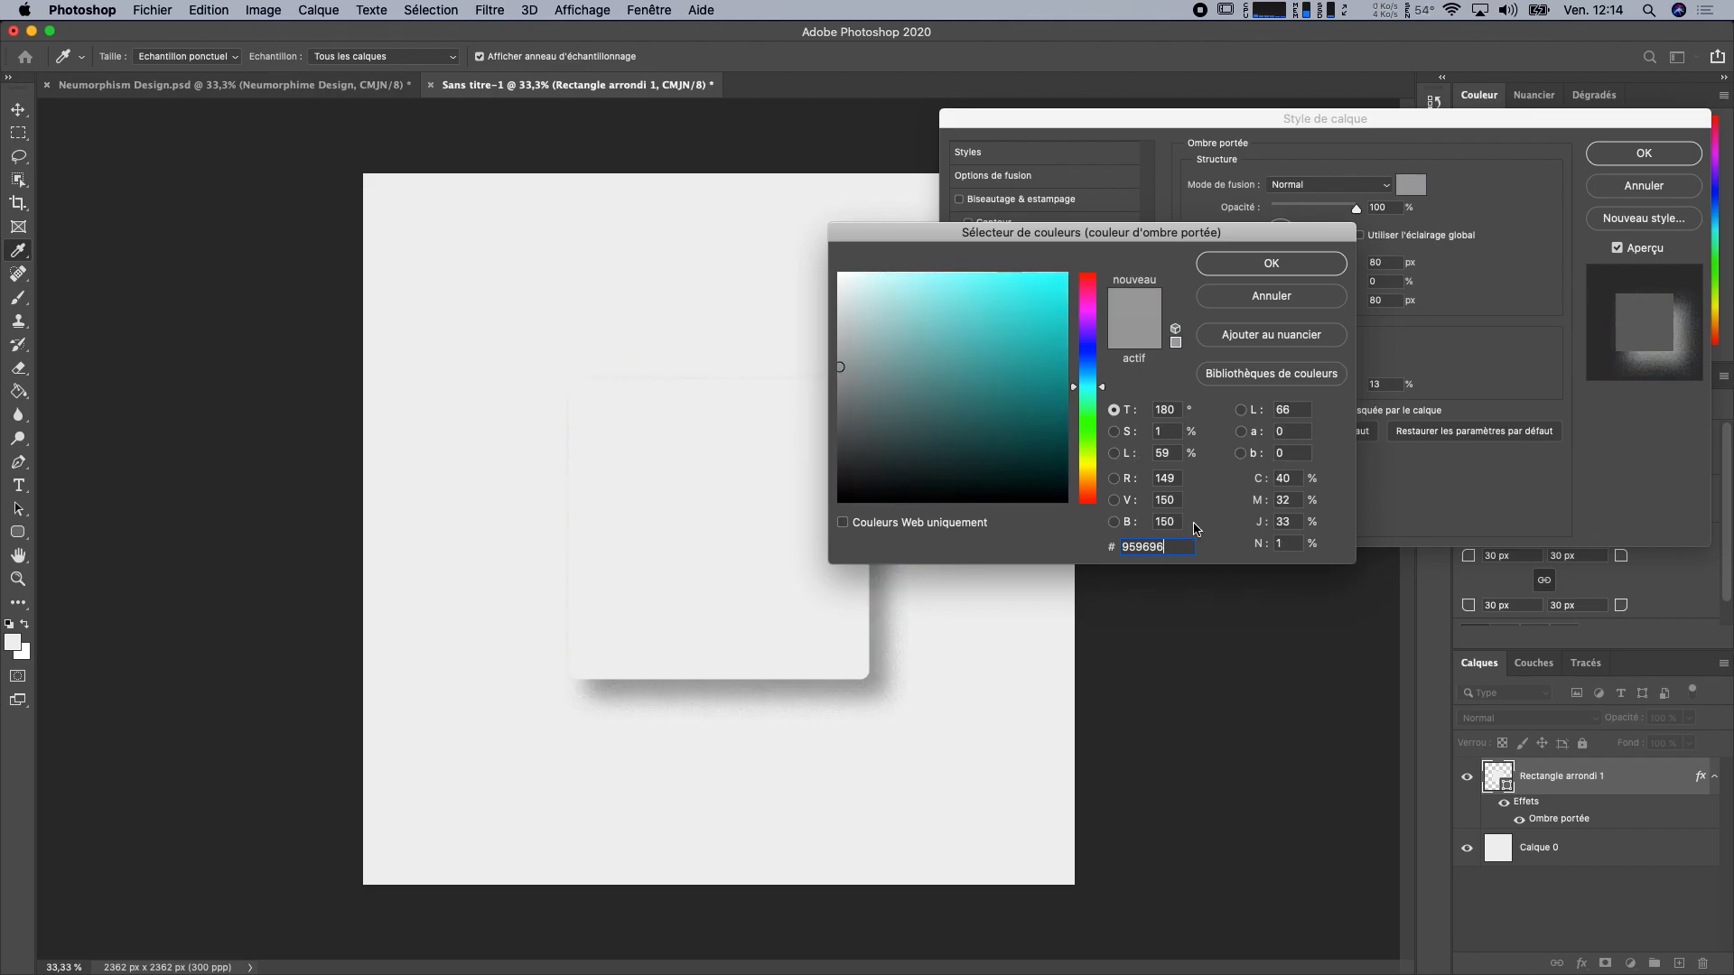
{"action": "left_click", "coordinate": [1271, 264]}
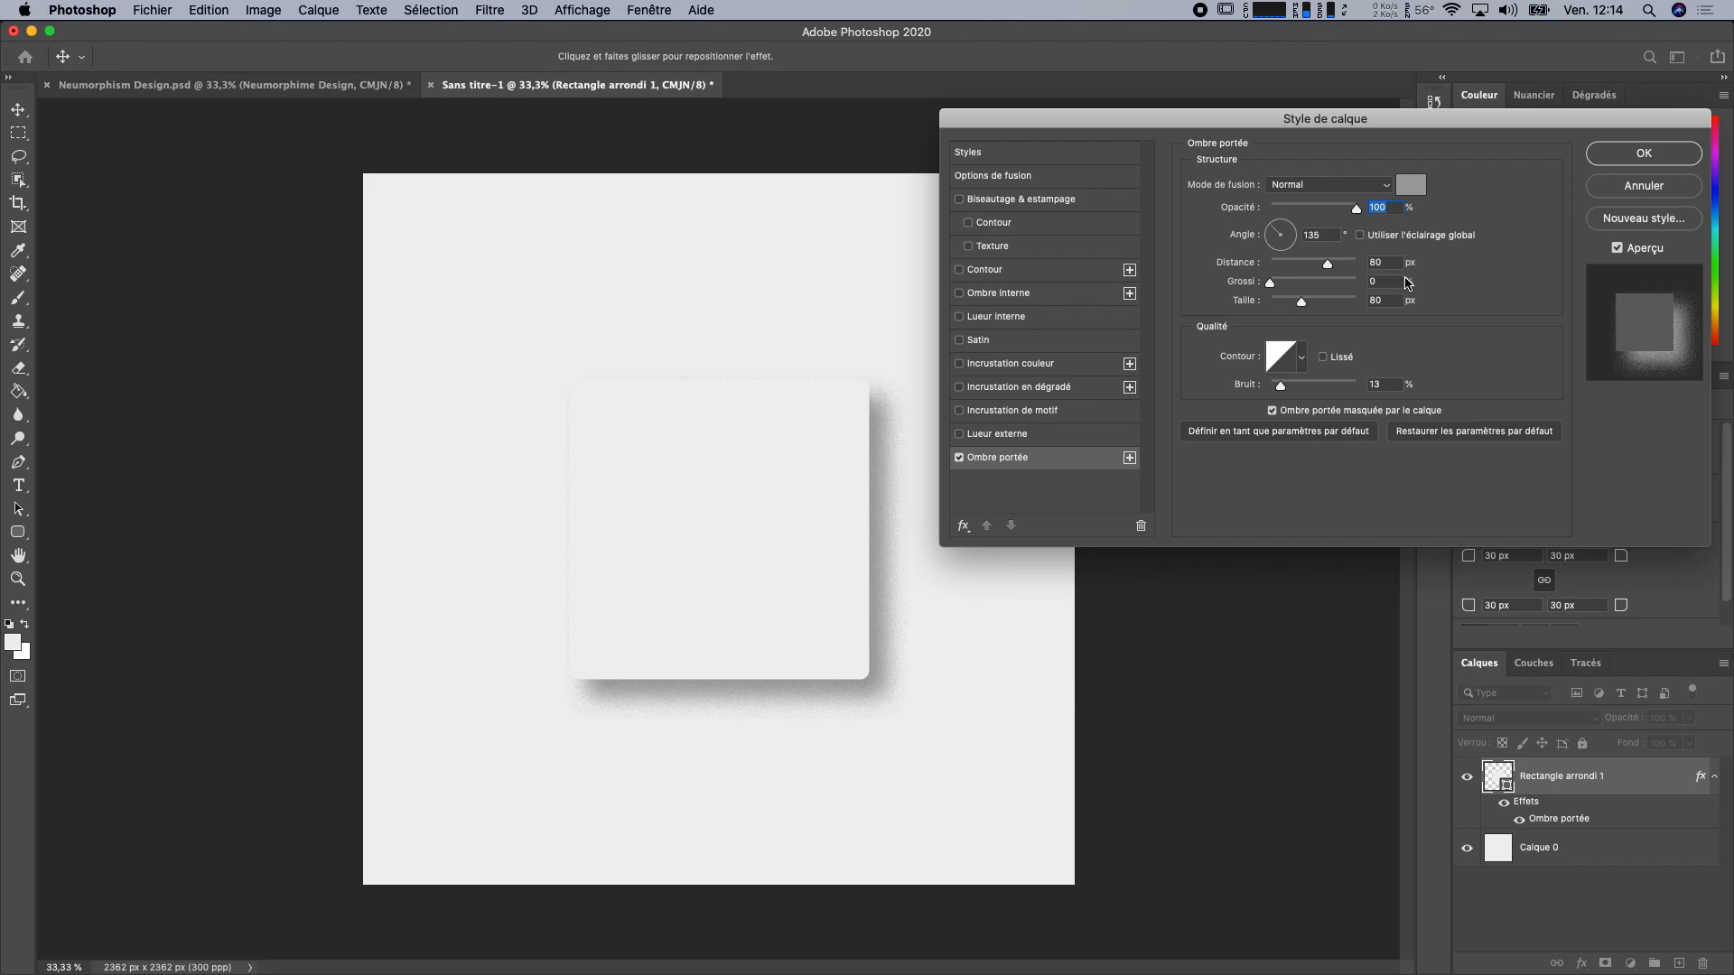
Step: Set the drop shadow to Normal blend mode, 135° angle, 80 px distance, 80 px size and 0% noise
{"action": "left_click", "coordinate": [1325, 185]}
{"action": "left_click", "coordinate": [1314, 185]}
{"action": "double_click", "coordinate": [1330, 233]}
{"action": "type", "text": "135"}
{"action": "double_click", "coordinate": [1382, 262]}
{"action": "double_click", "coordinate": [1396, 303]}
{"action": "left_click_drag", "start_coordinate": [1281, 386], "coordinate": [1016, 482]}
Step: Add a second drop shadow with a -45° angle and white (#ffffff) colour
{"action": "left_click", "coordinate": [1129, 456]}
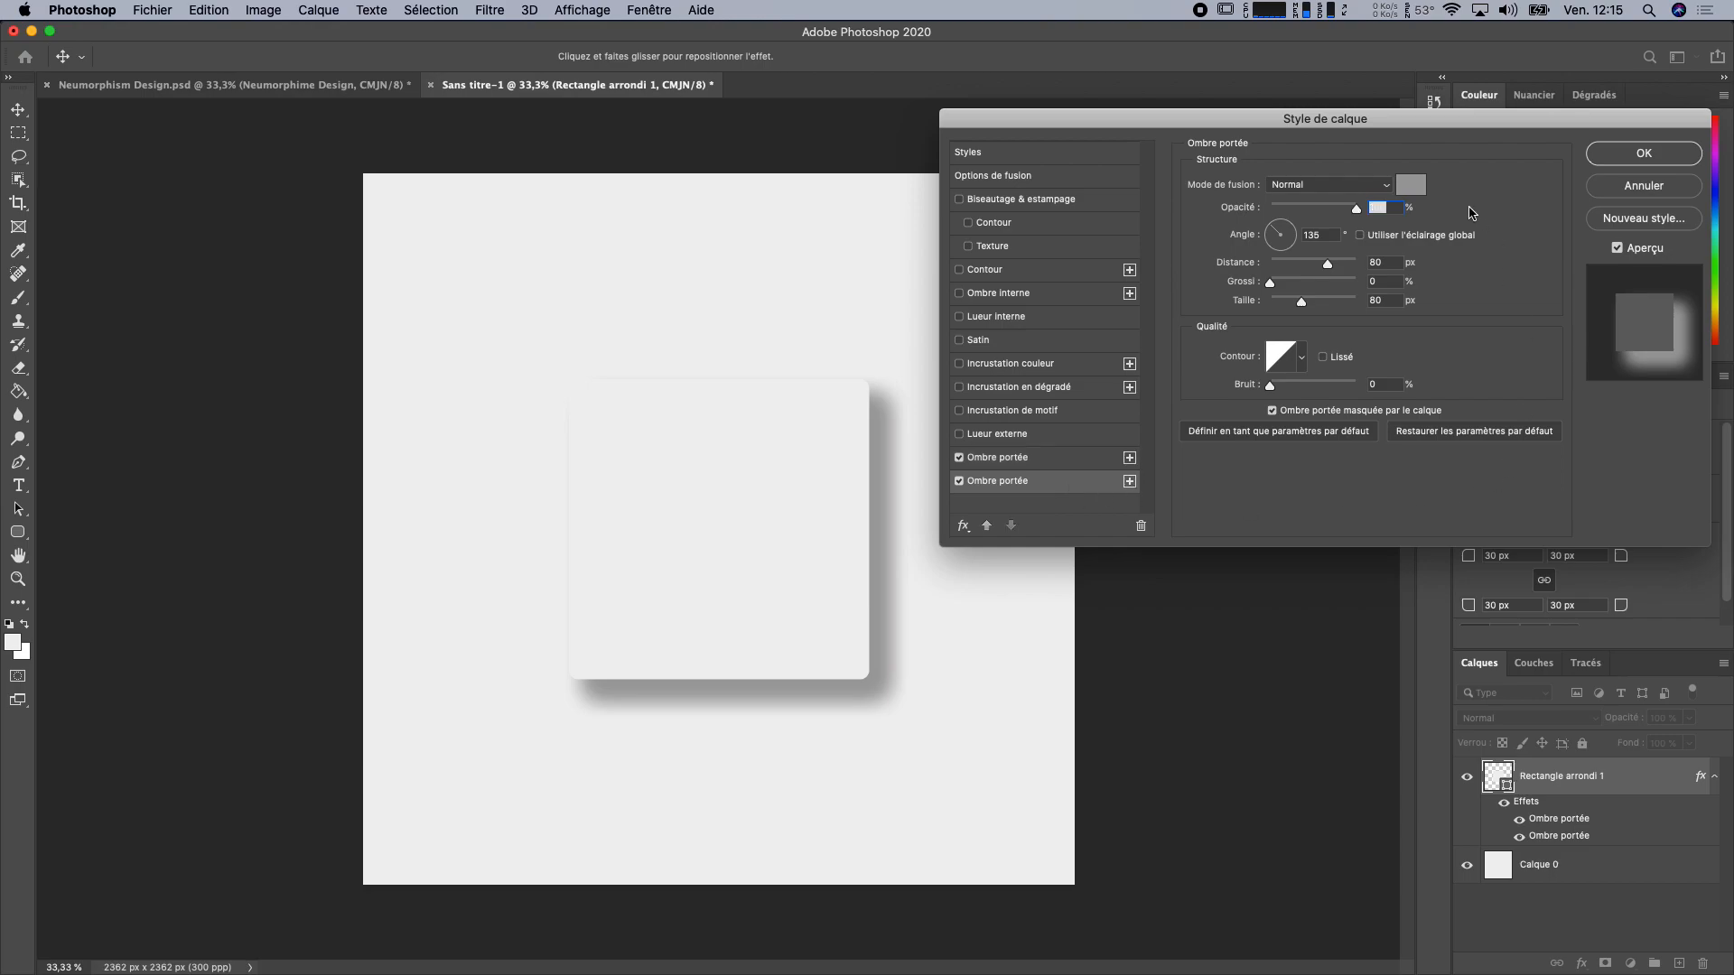
{"action": "left_click", "coordinate": [1314, 234]}
{"action": "type", "text": "-45"}
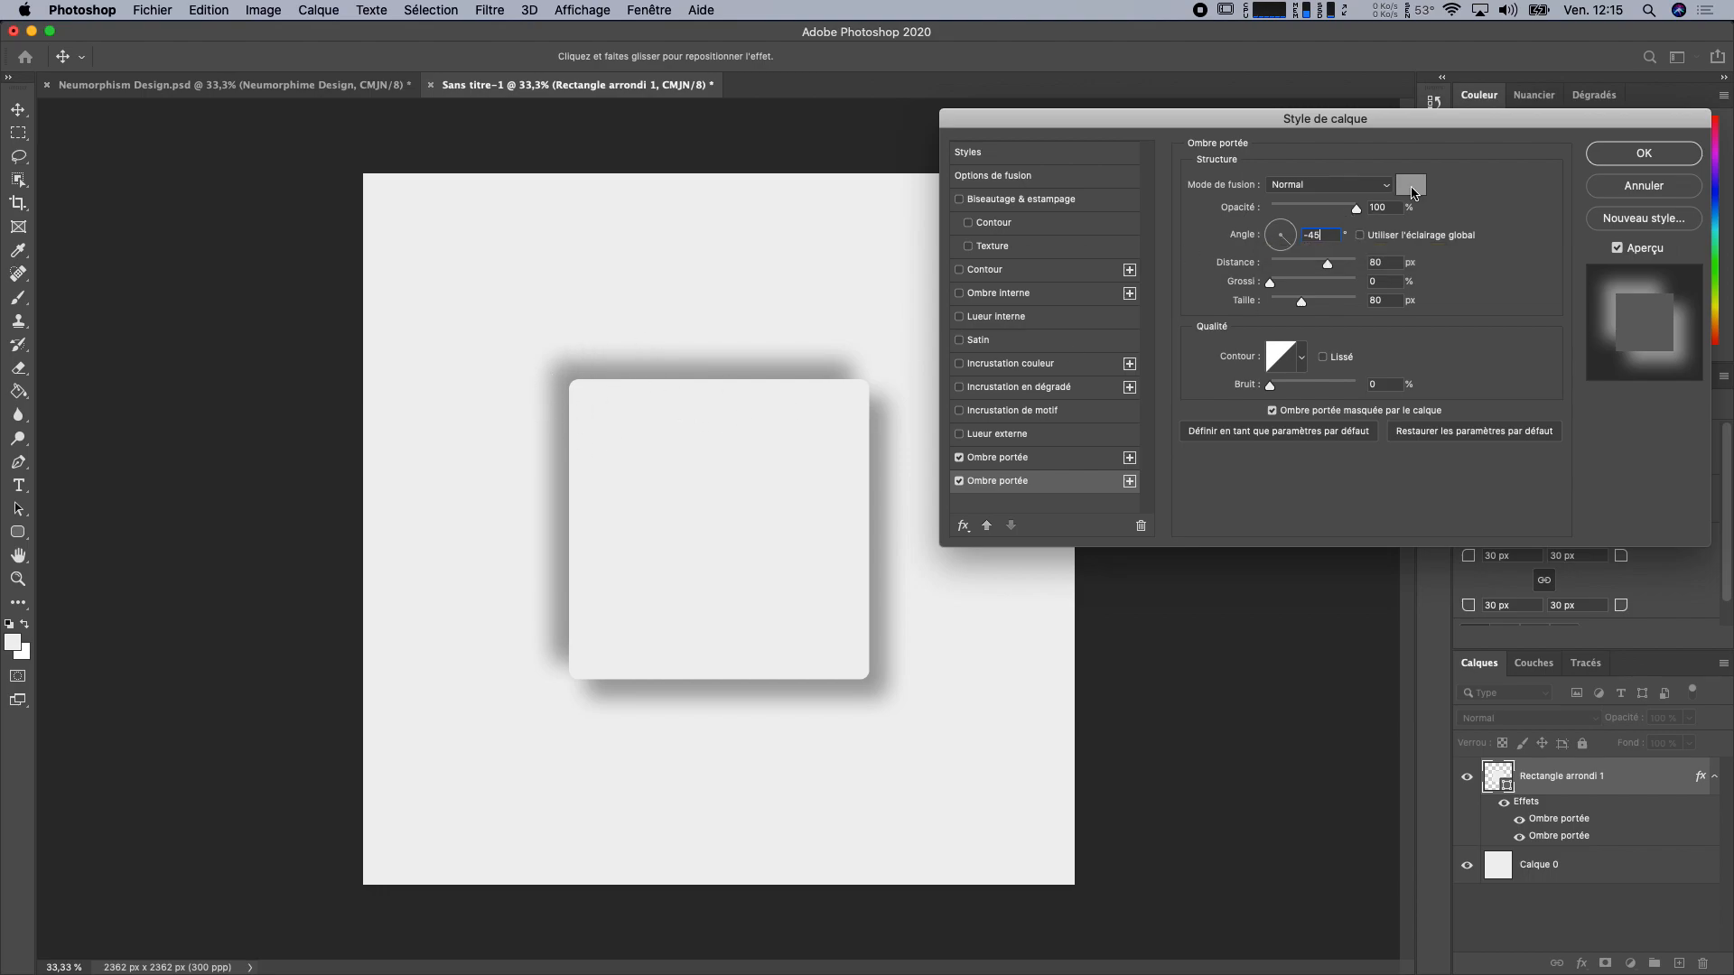
{"action": "left_click", "coordinate": [1413, 190]}
{"action": "left_click_drag", "start_coordinate": [896, 327], "coordinate": [838, 271]}
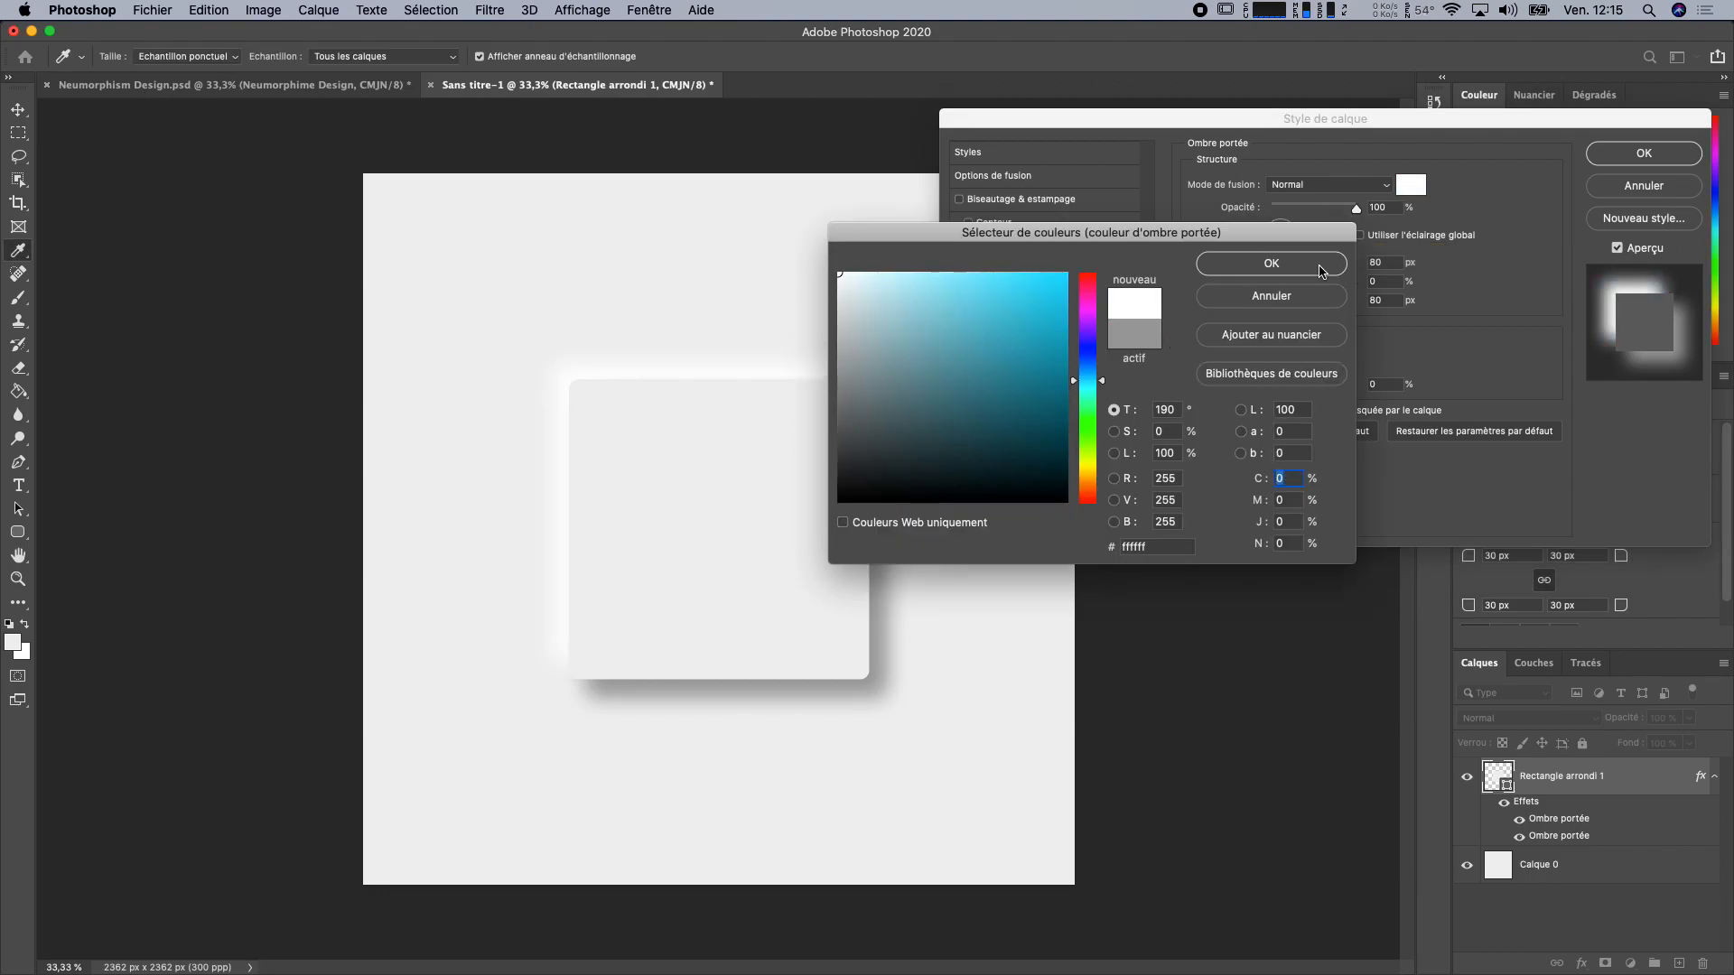
{"action": "left_click", "coordinate": [1286, 274]}
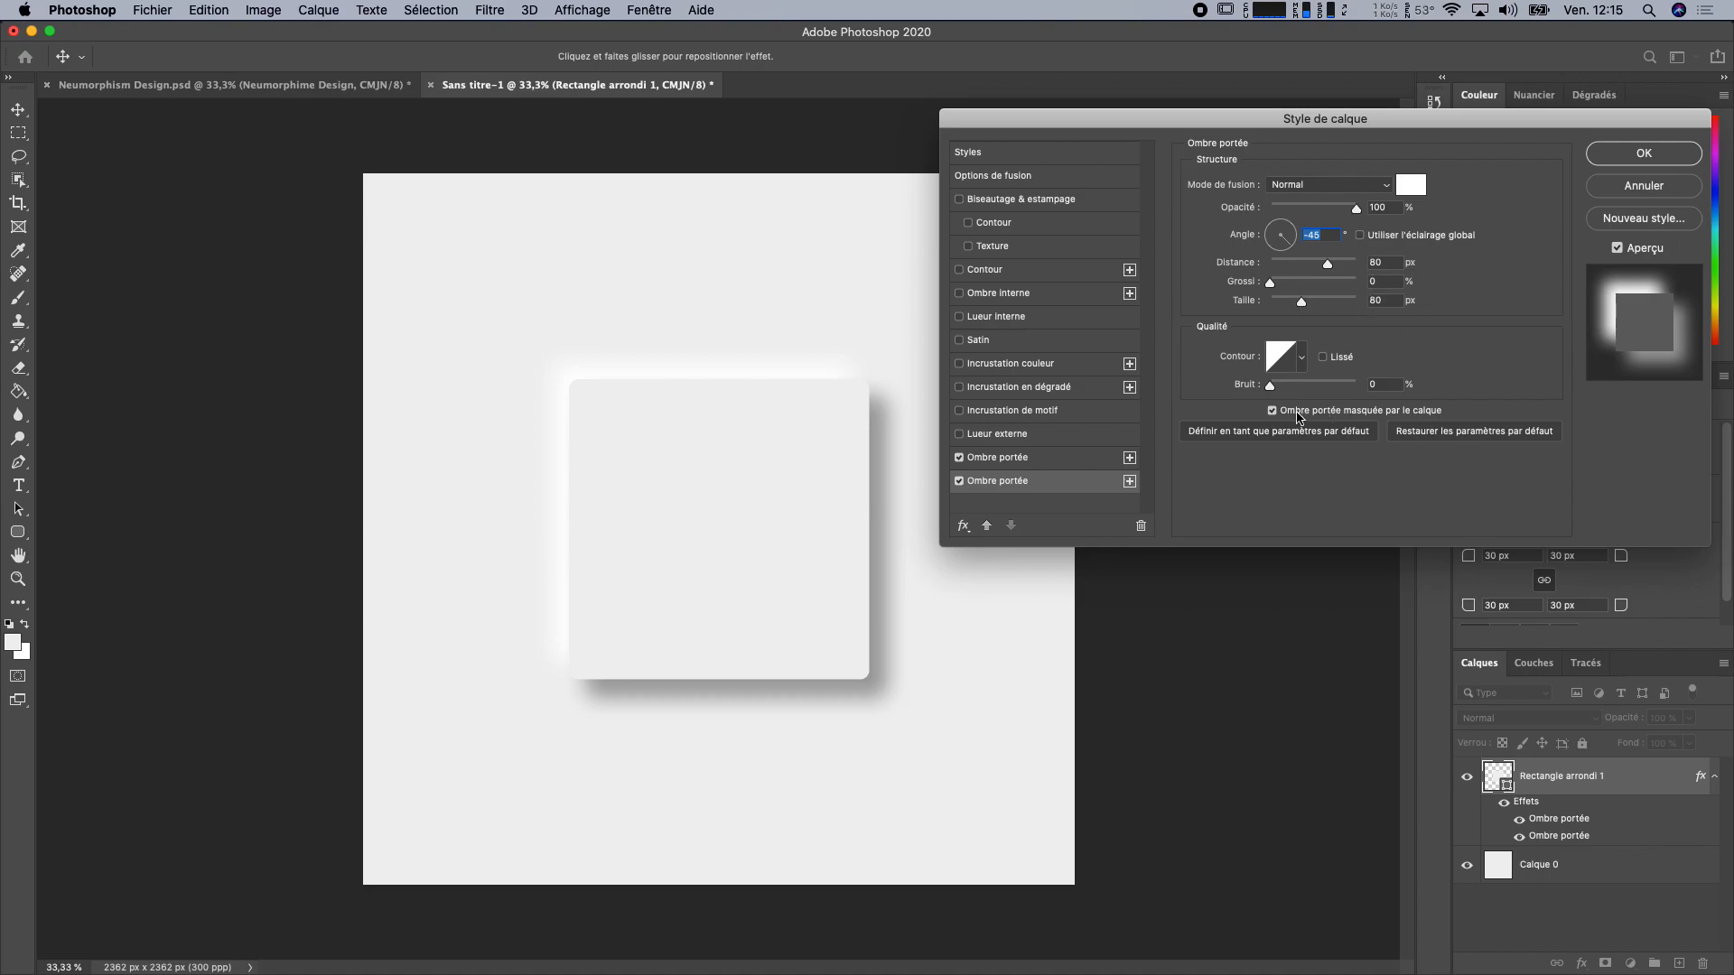
Step: Duplicate the grey 135° drop shadow twice in the layer style
{"action": "left_click", "coordinate": [1048, 462]}
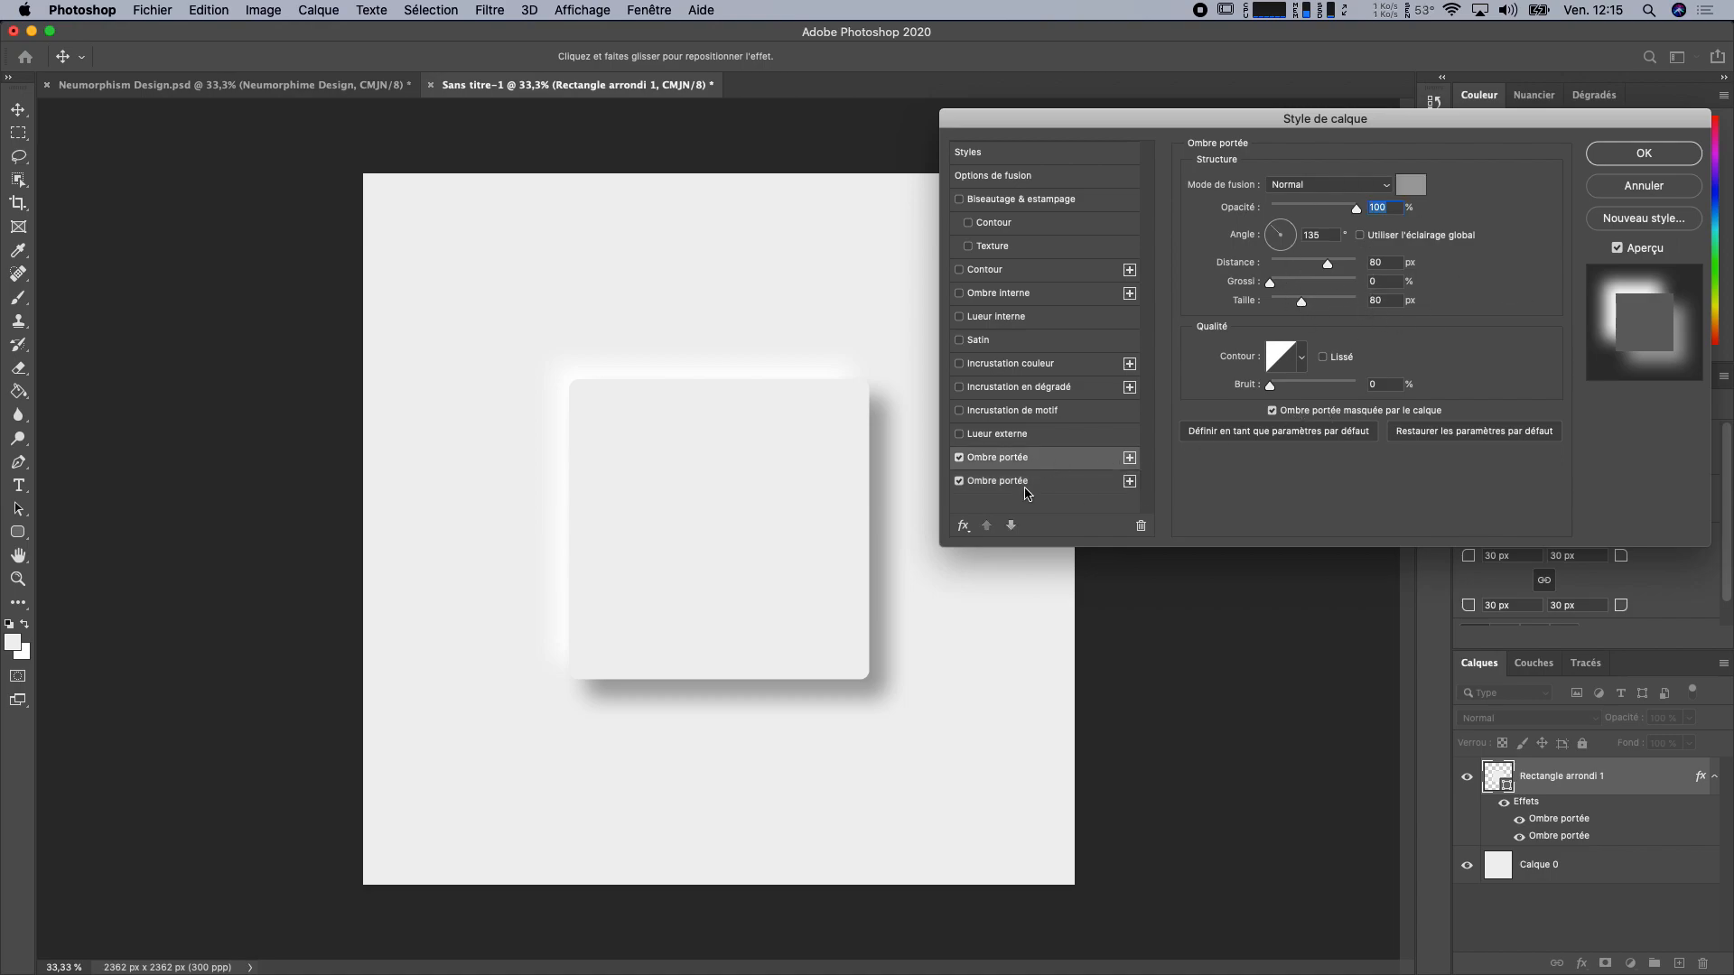
{"action": "left_click", "coordinate": [1129, 457]}
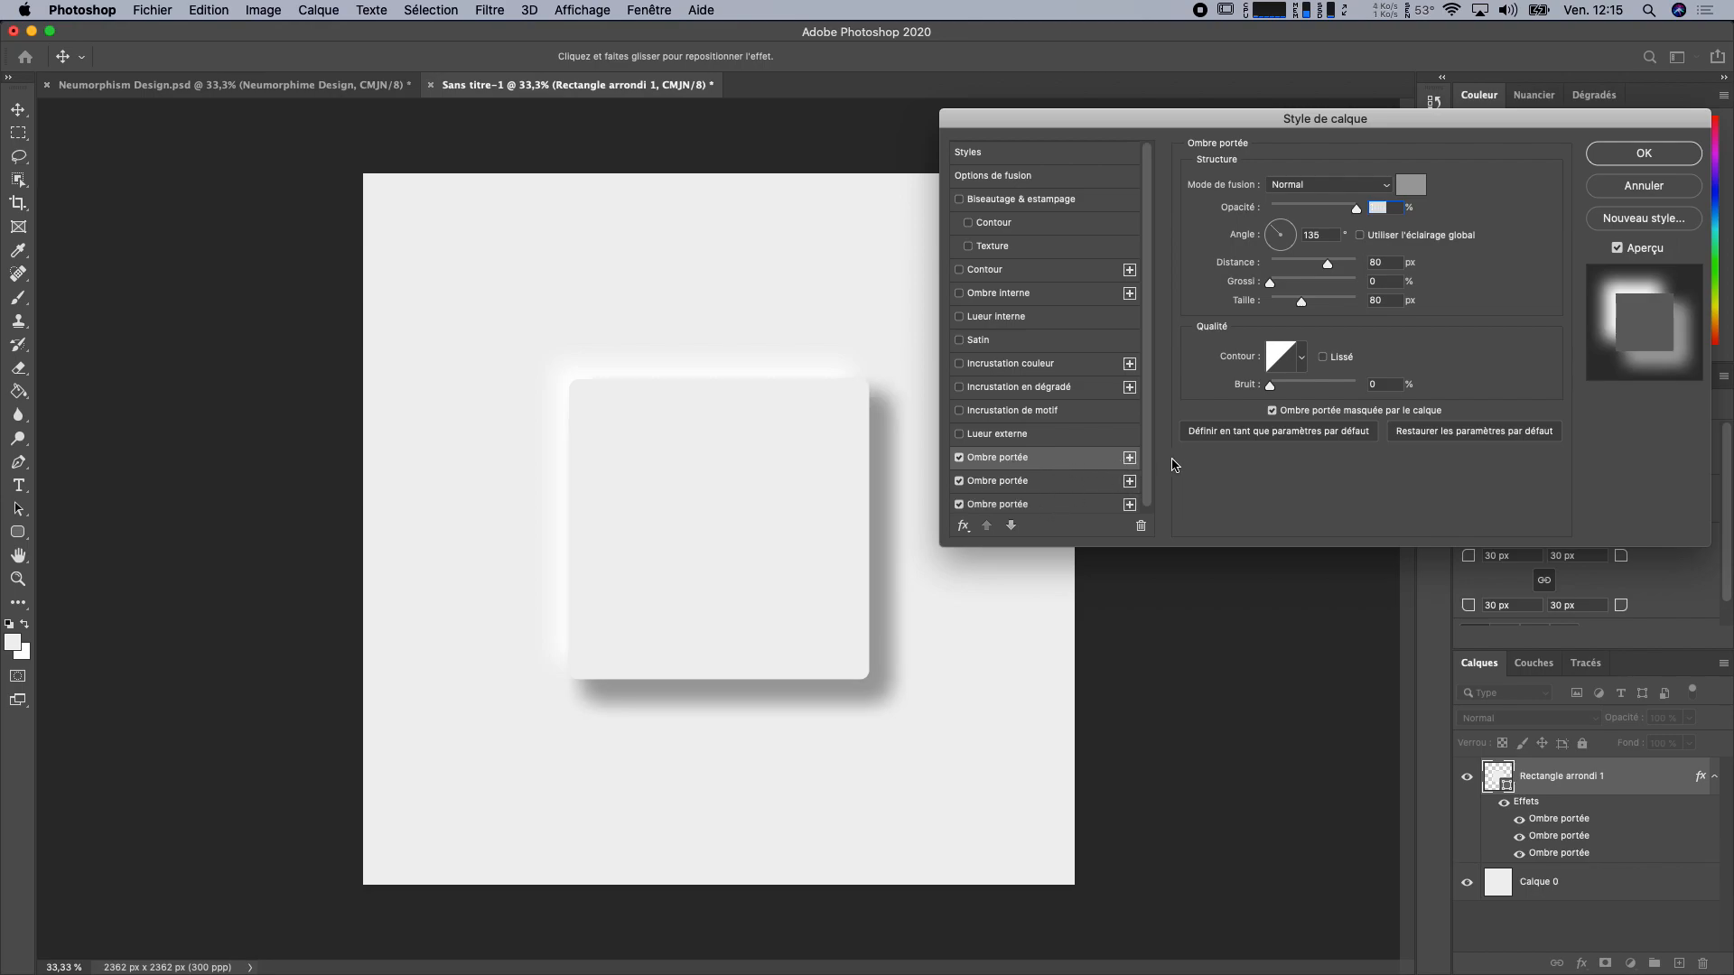
{"action": "scroll", "coordinate": [1149, 468], "scroll_direction": "down", "scroll_amount": 1}
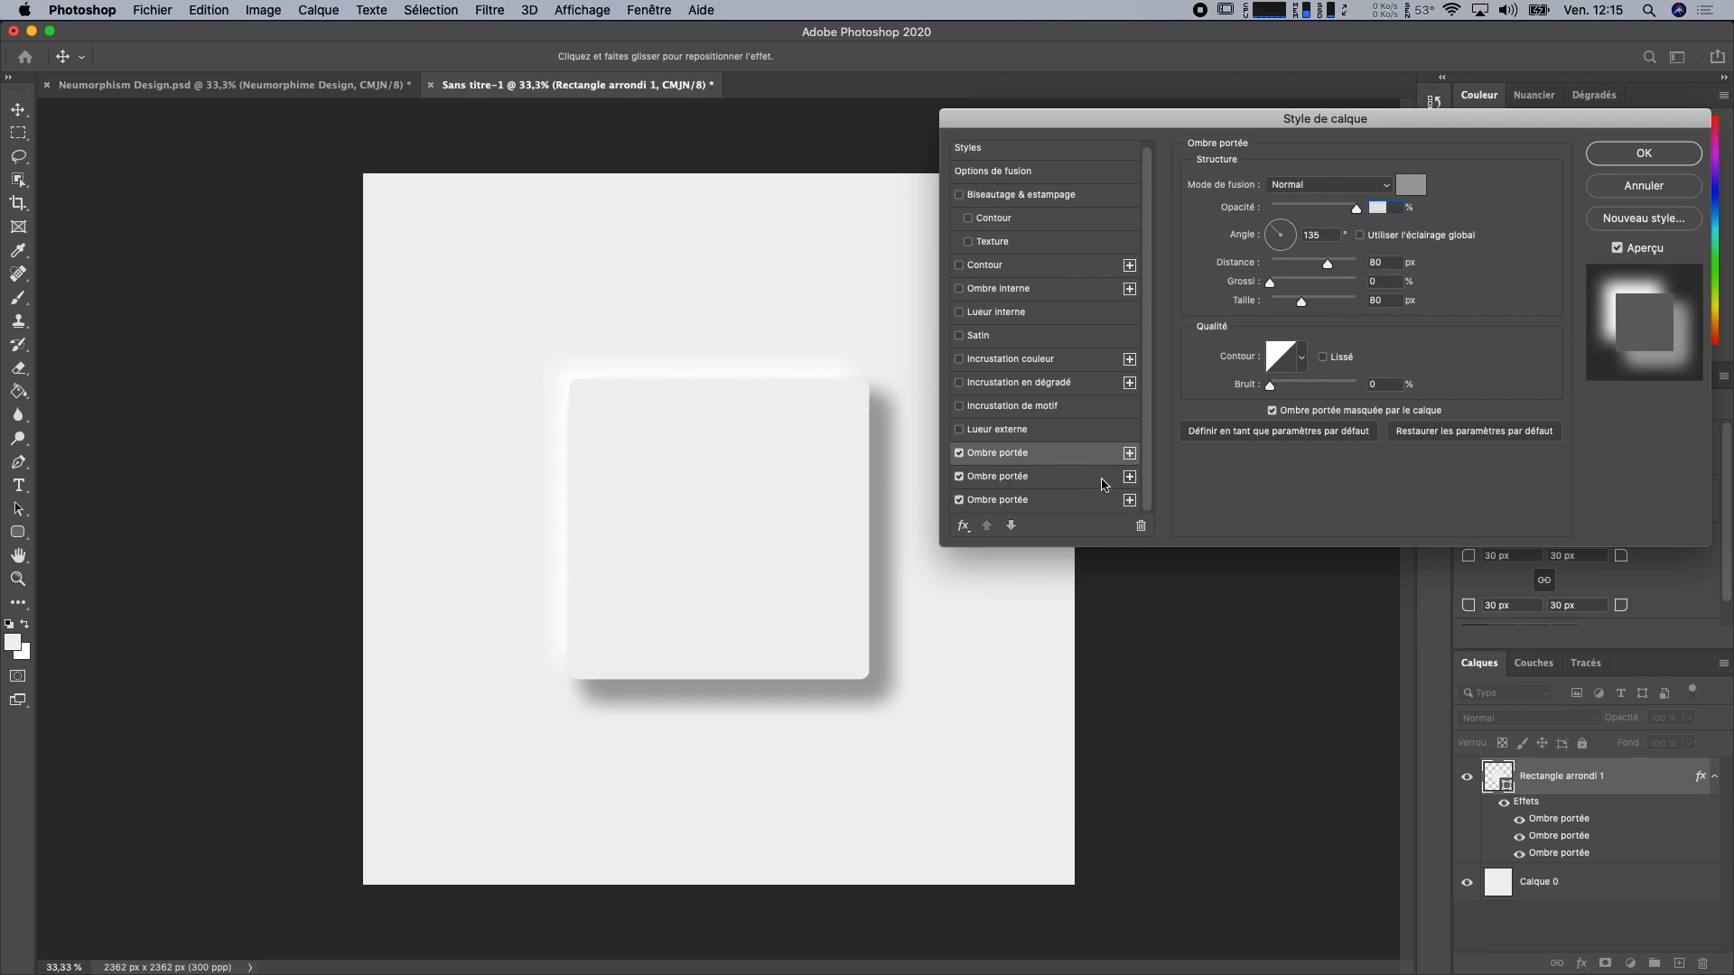
{"action": "left_click", "coordinate": [1129, 477]}
{"action": "scroll", "coordinate": [1128, 478], "scroll_direction": "down", "scroll_amount": 1}
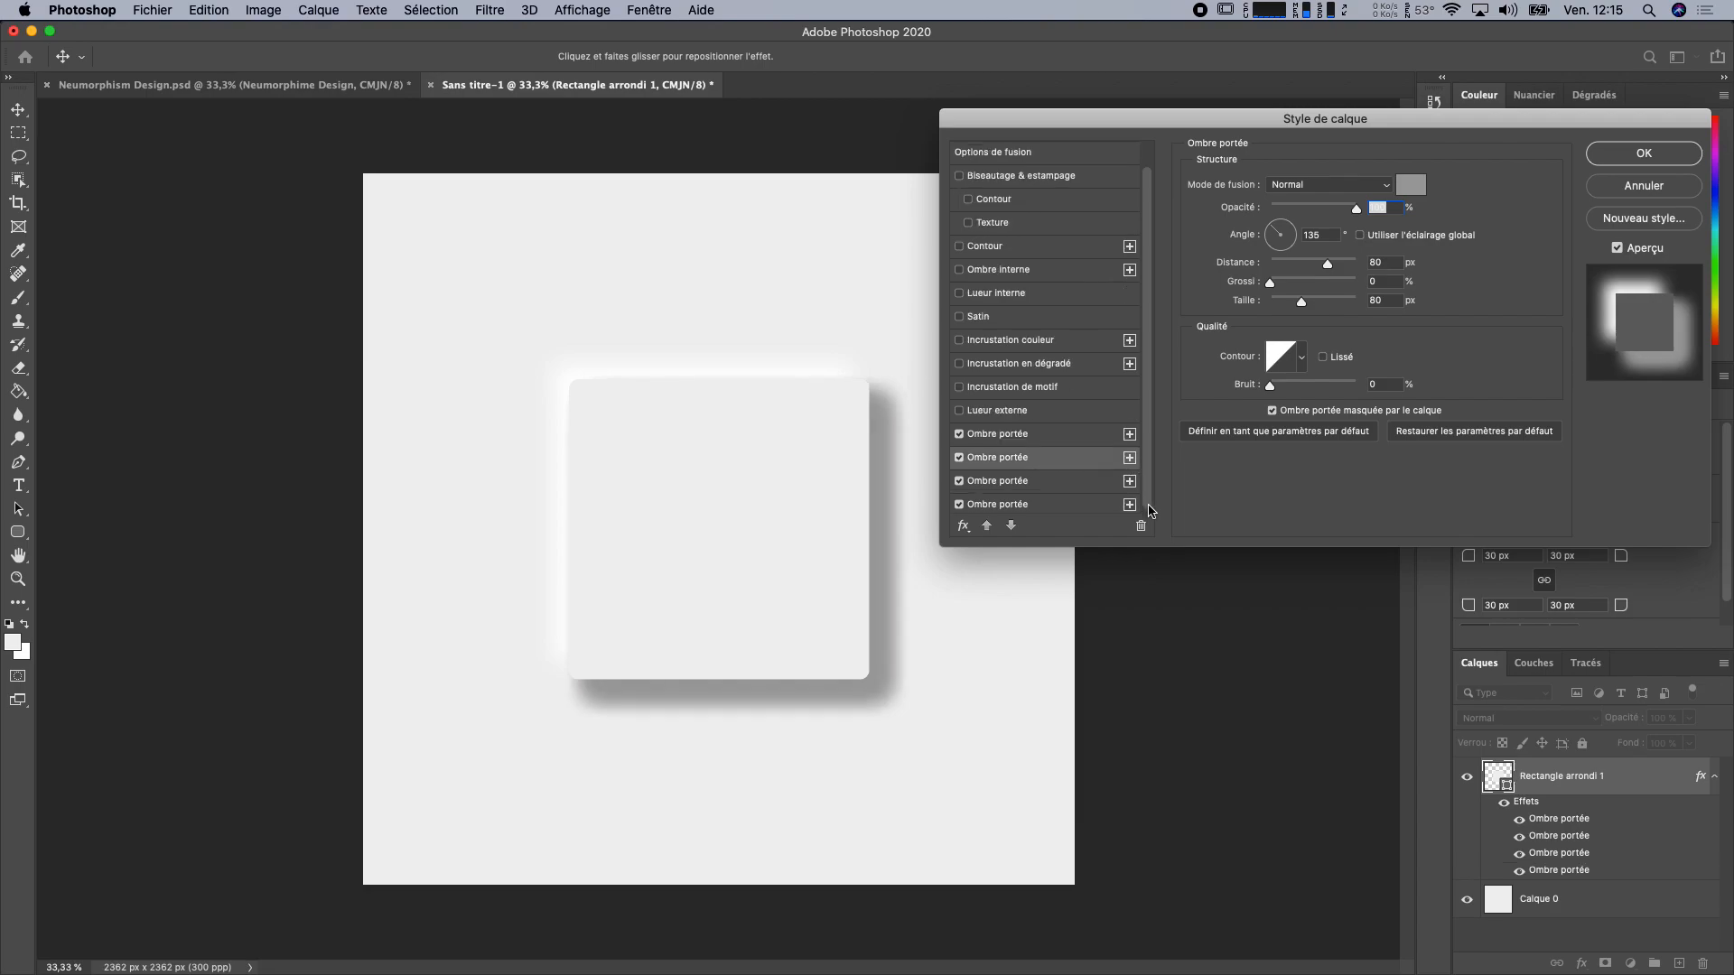
Step: Examine the colour and angle of each of the four drop shadow entries
{"action": "left_click", "coordinate": [1052, 502]}
{"action": "left_click", "coordinate": [1060, 484]}
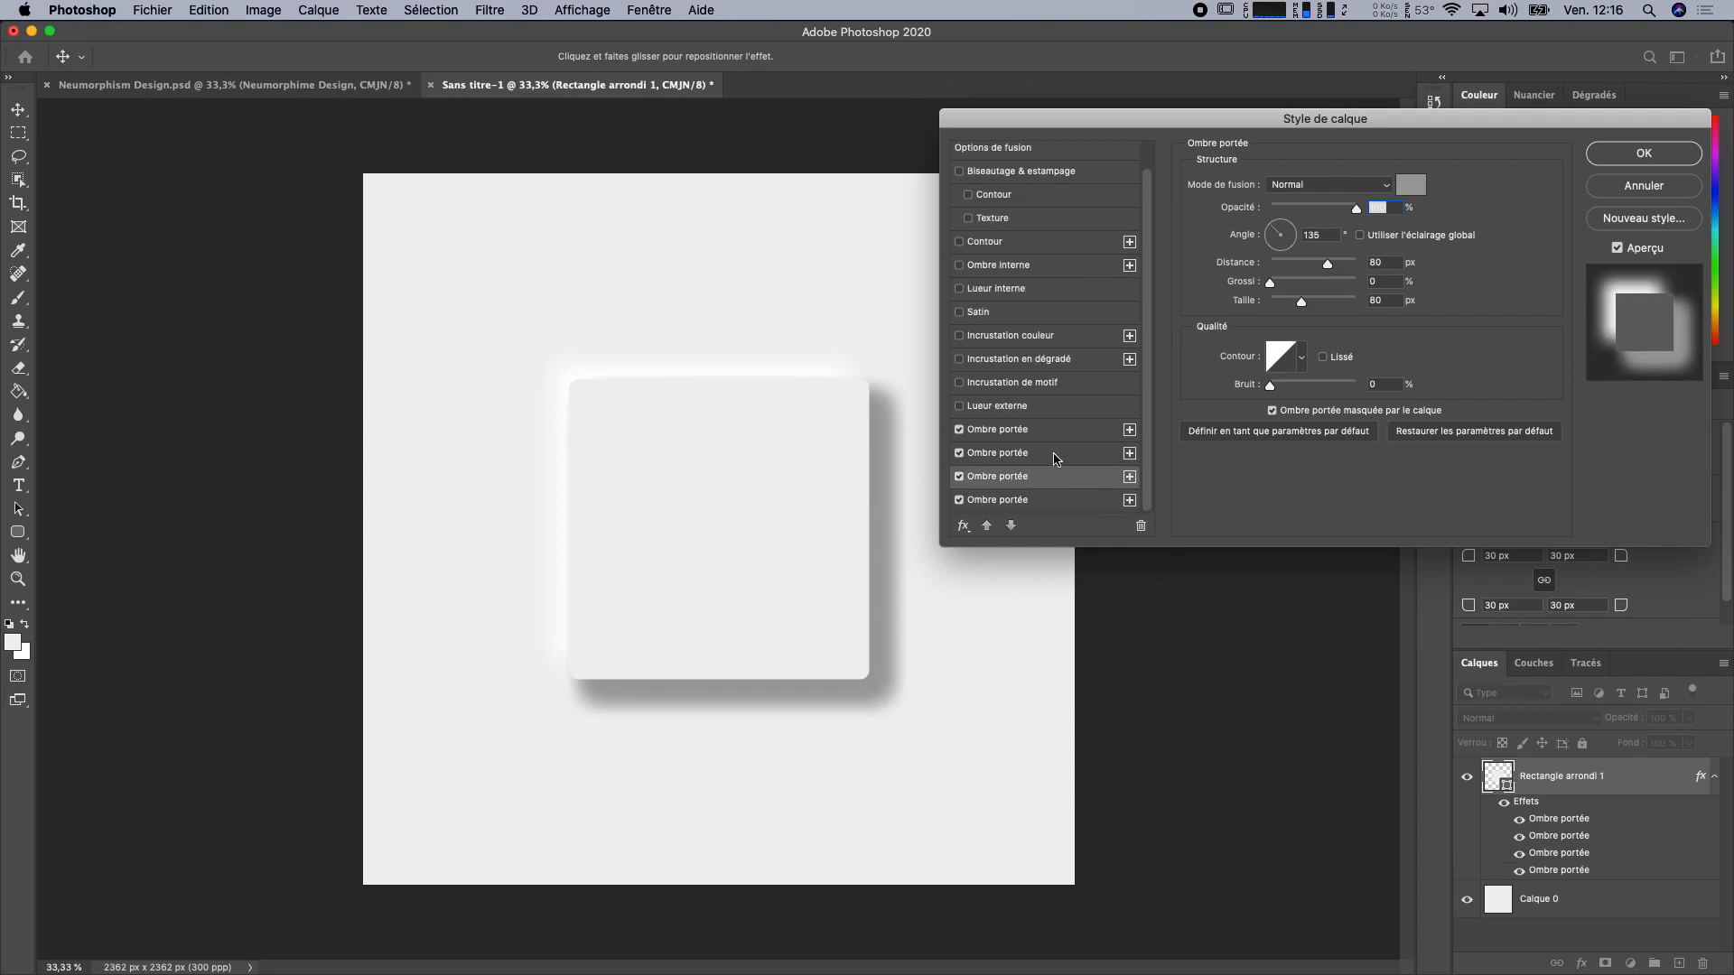
{"action": "left_click", "coordinate": [1056, 458]}
{"action": "left_click", "coordinate": [1059, 438]}
{"action": "left_click", "coordinate": [1060, 457]}
{"action": "left_click", "coordinate": [1064, 481]}
{"action": "left_click", "coordinate": [1074, 502]}
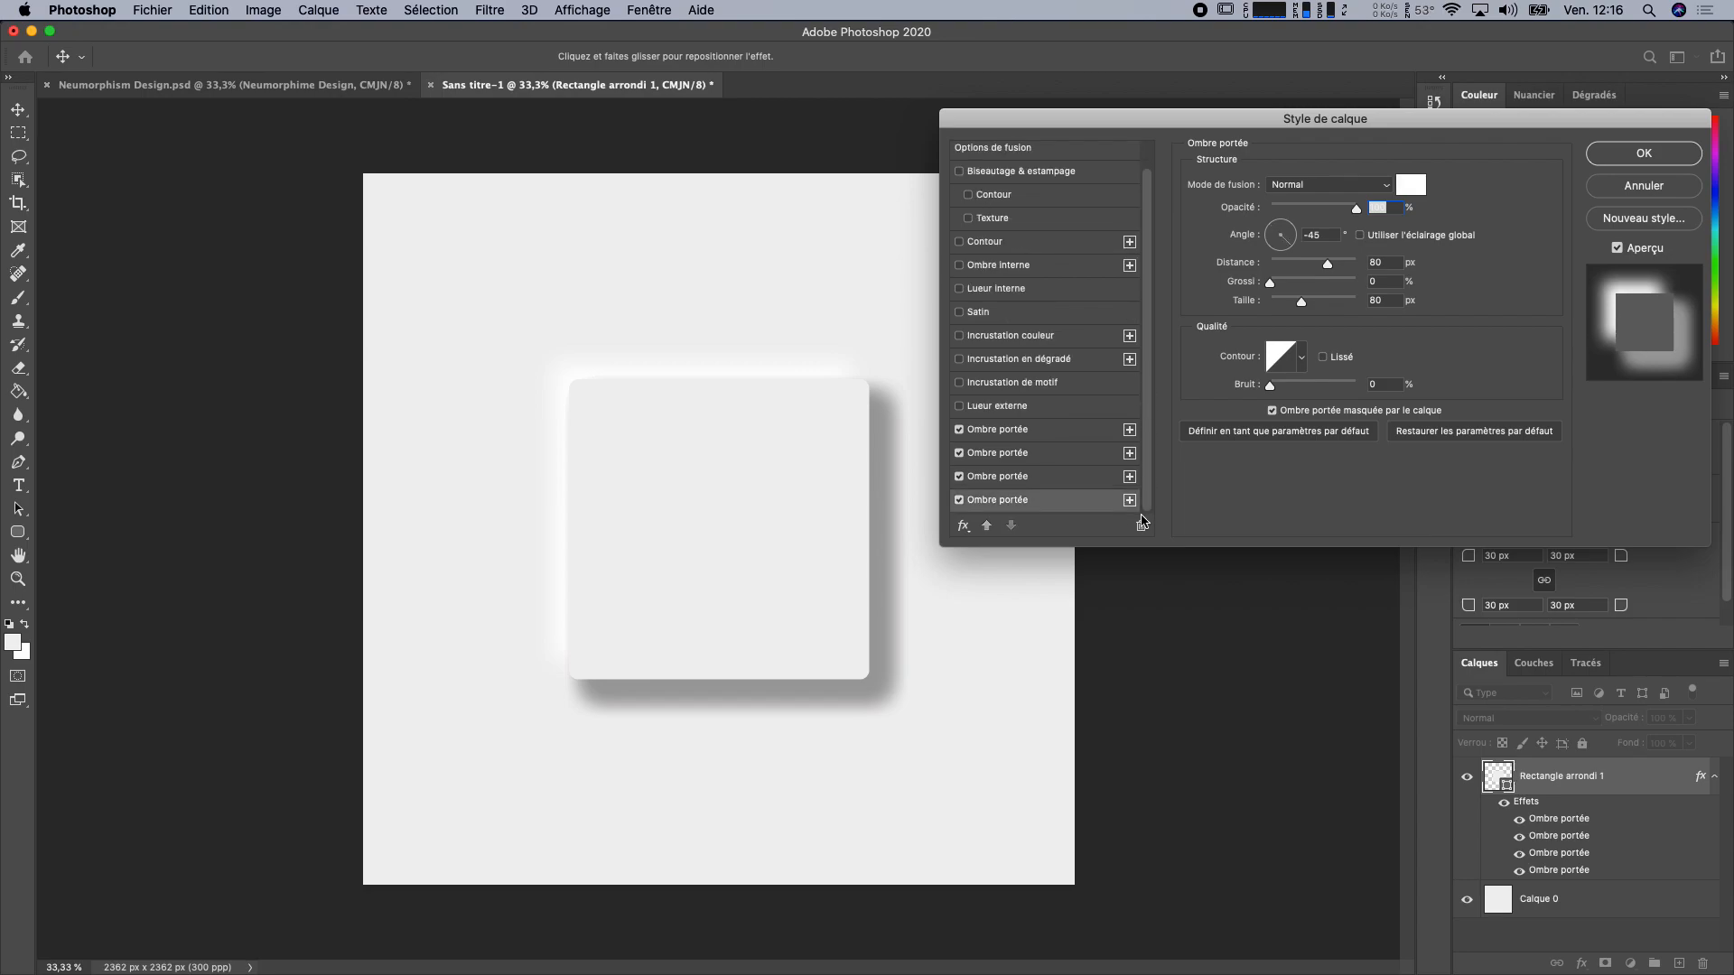
{"action": "left_click", "coordinate": [1065, 483]}
{"action": "left_click", "coordinate": [1064, 497]}
{"action": "left_click", "coordinate": [1066, 477]}
{"action": "left_click", "coordinate": [1073, 454]}
{"action": "left_click", "coordinate": [1074, 432]}
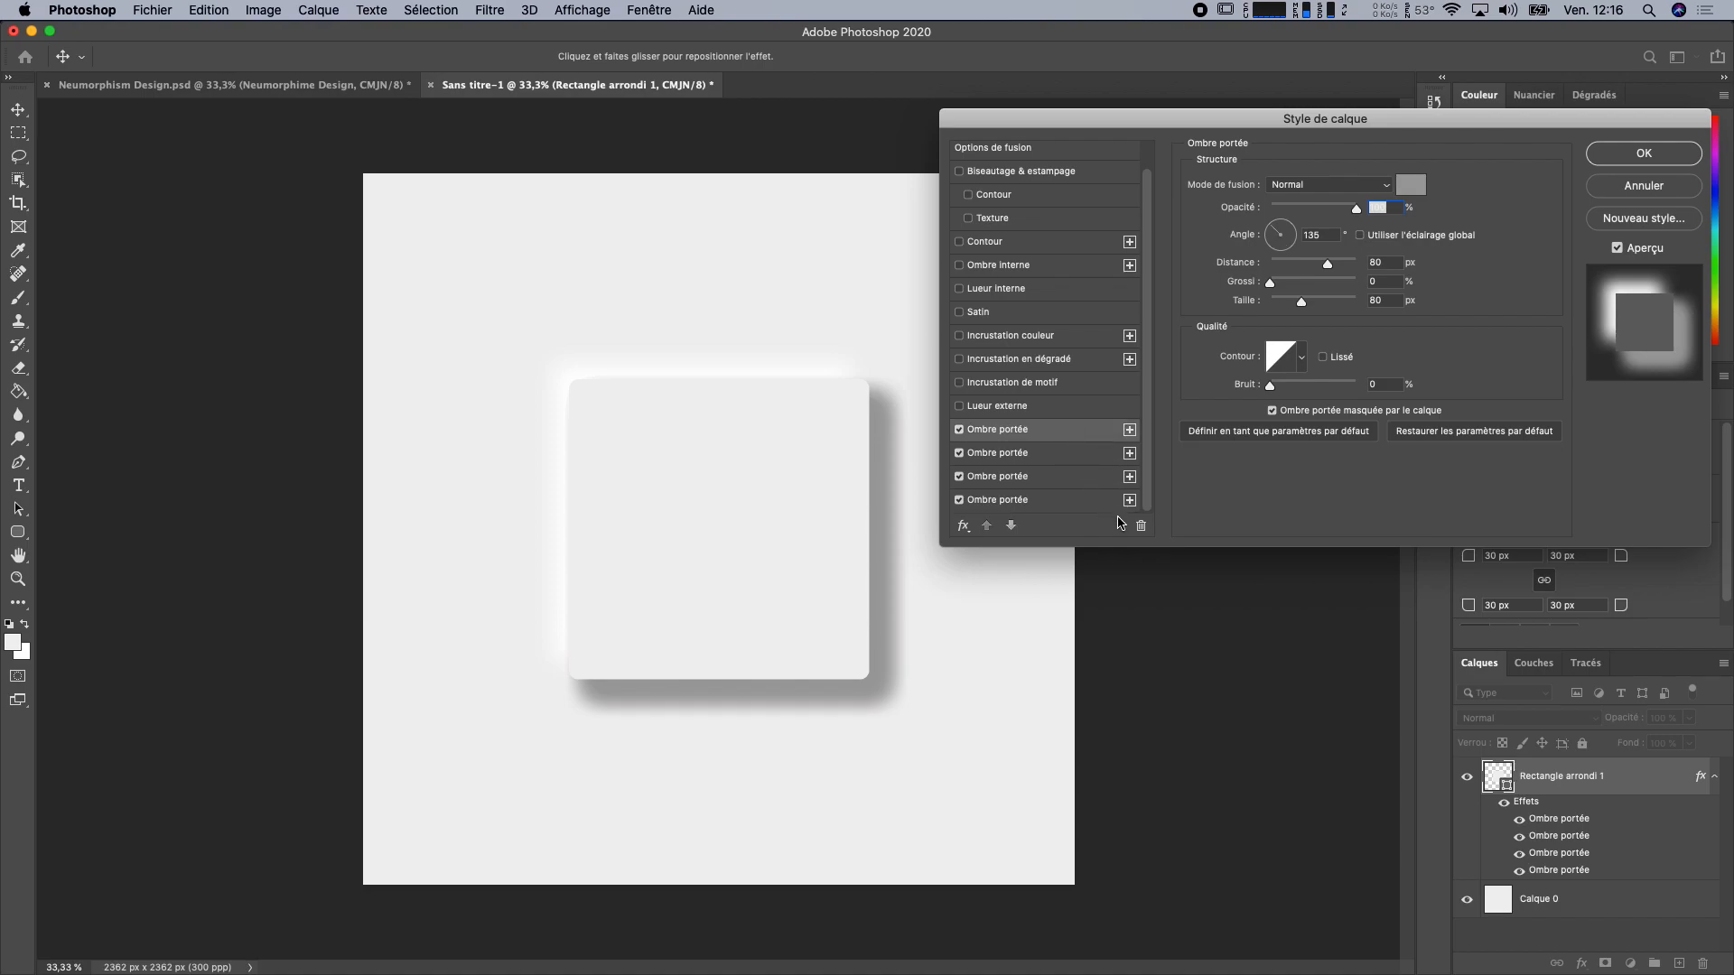
{"action": "left_click", "coordinate": [1073, 477]}
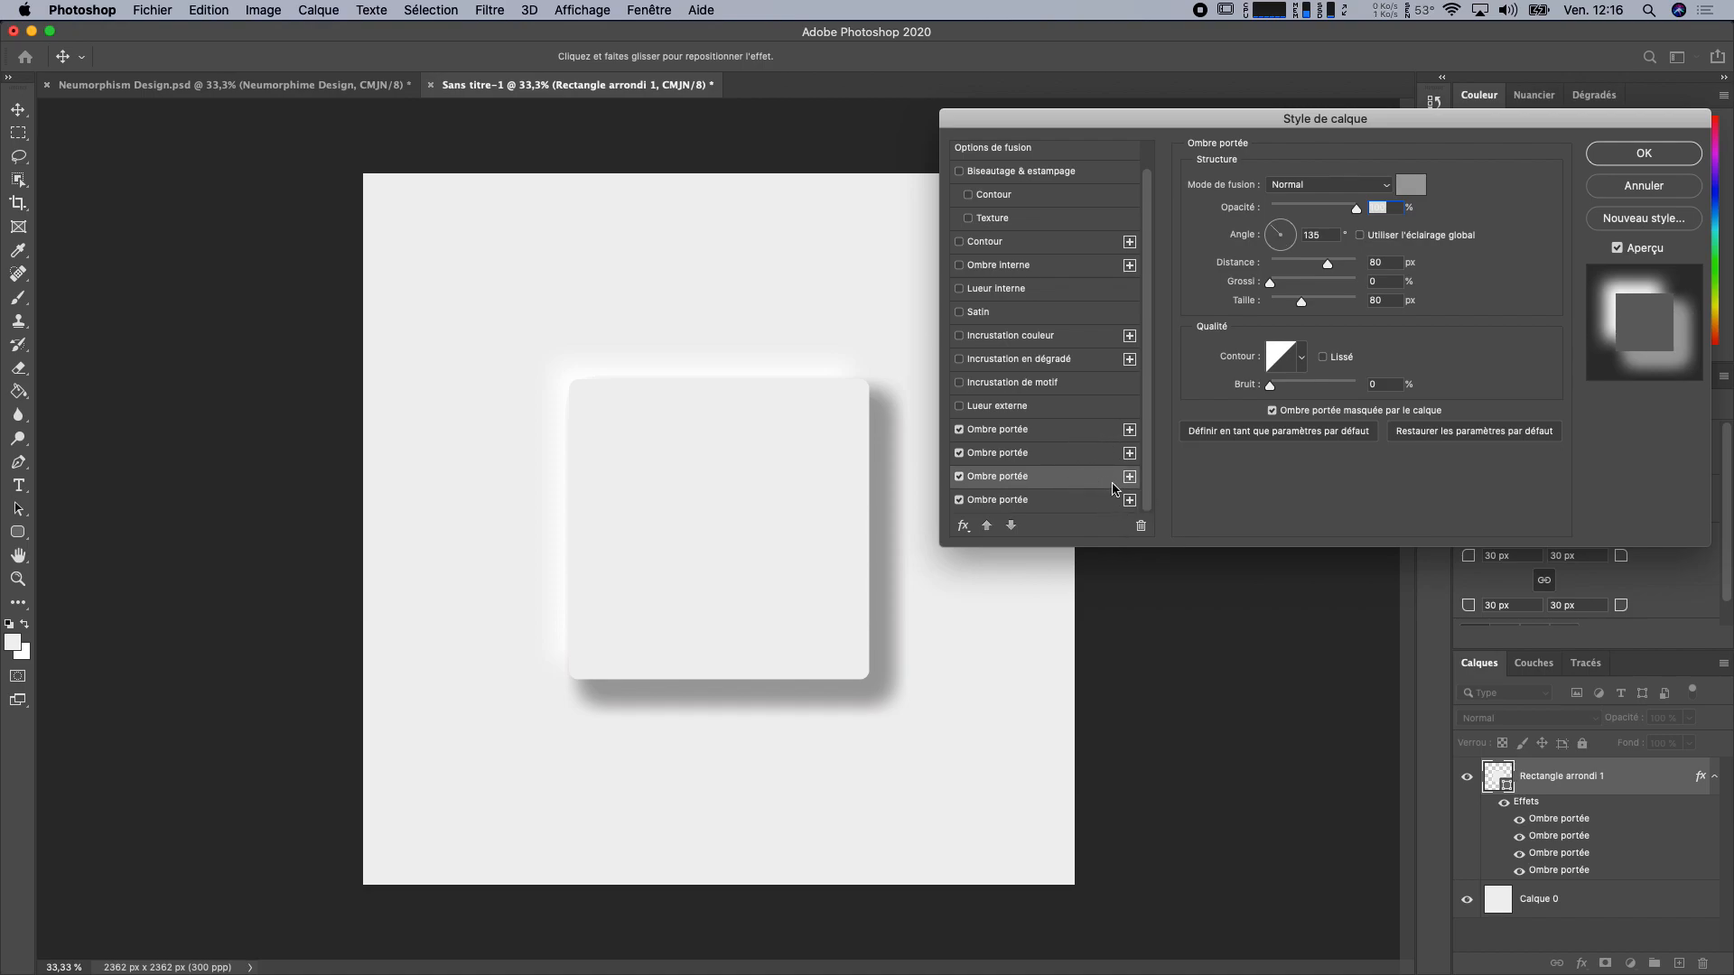
{"action": "left_click", "coordinate": [1076, 499]}
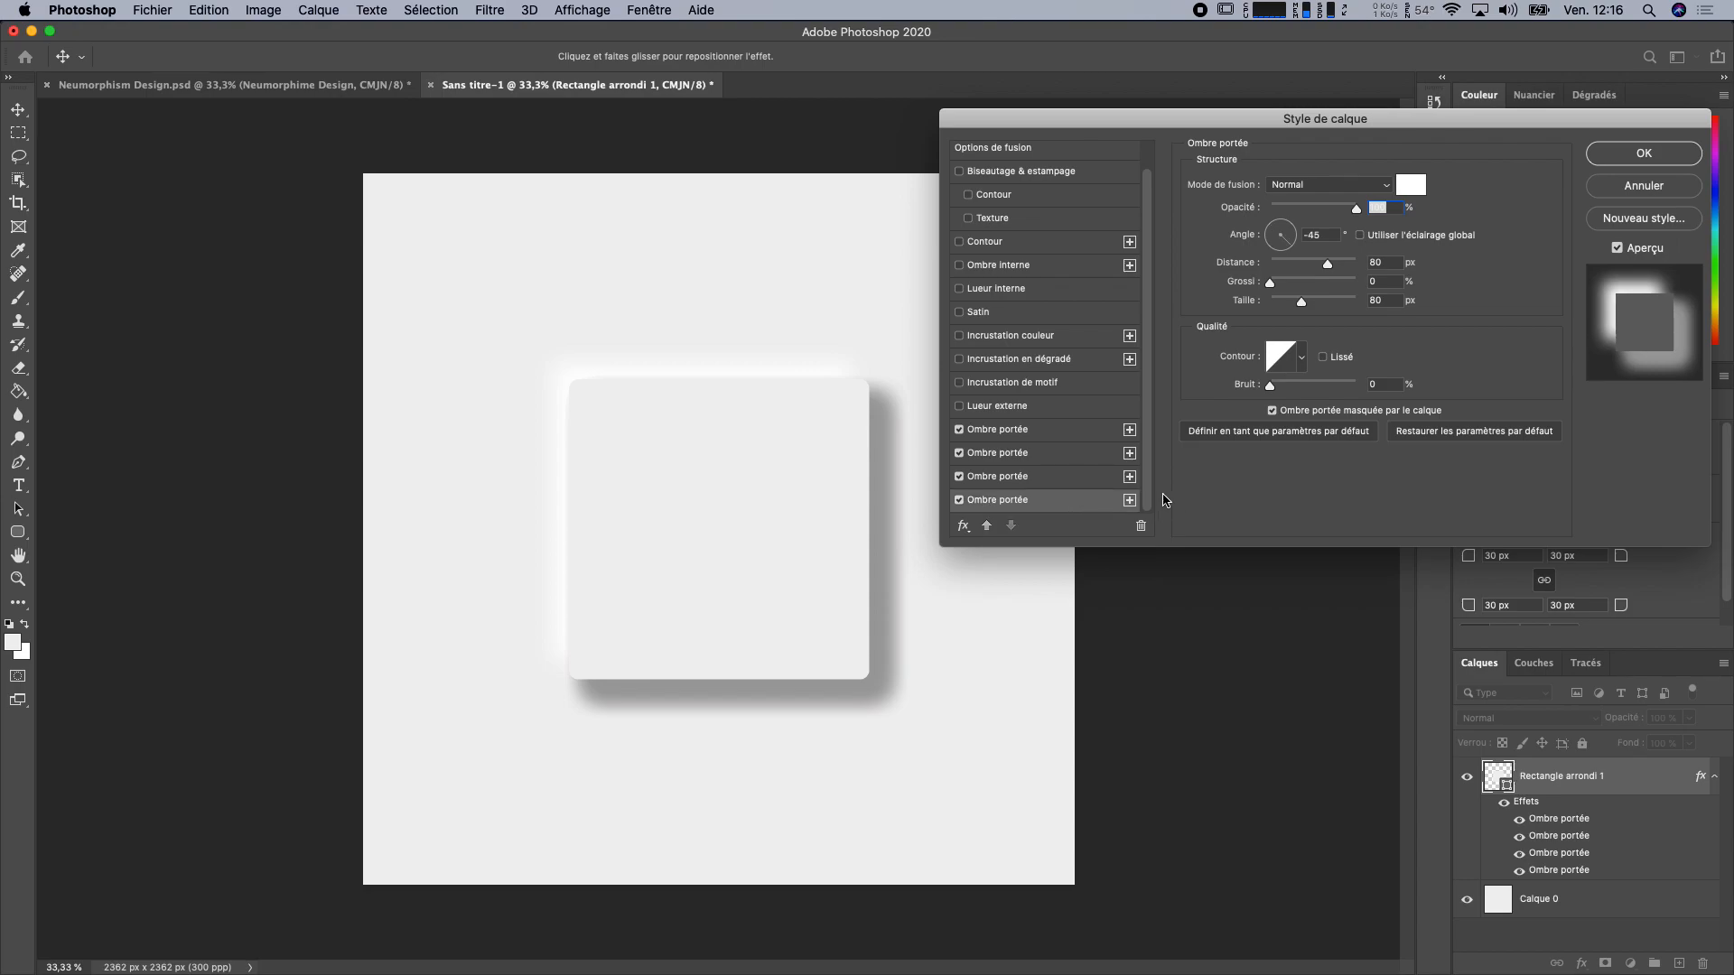
{"action": "left_click", "coordinate": [1071, 477]}
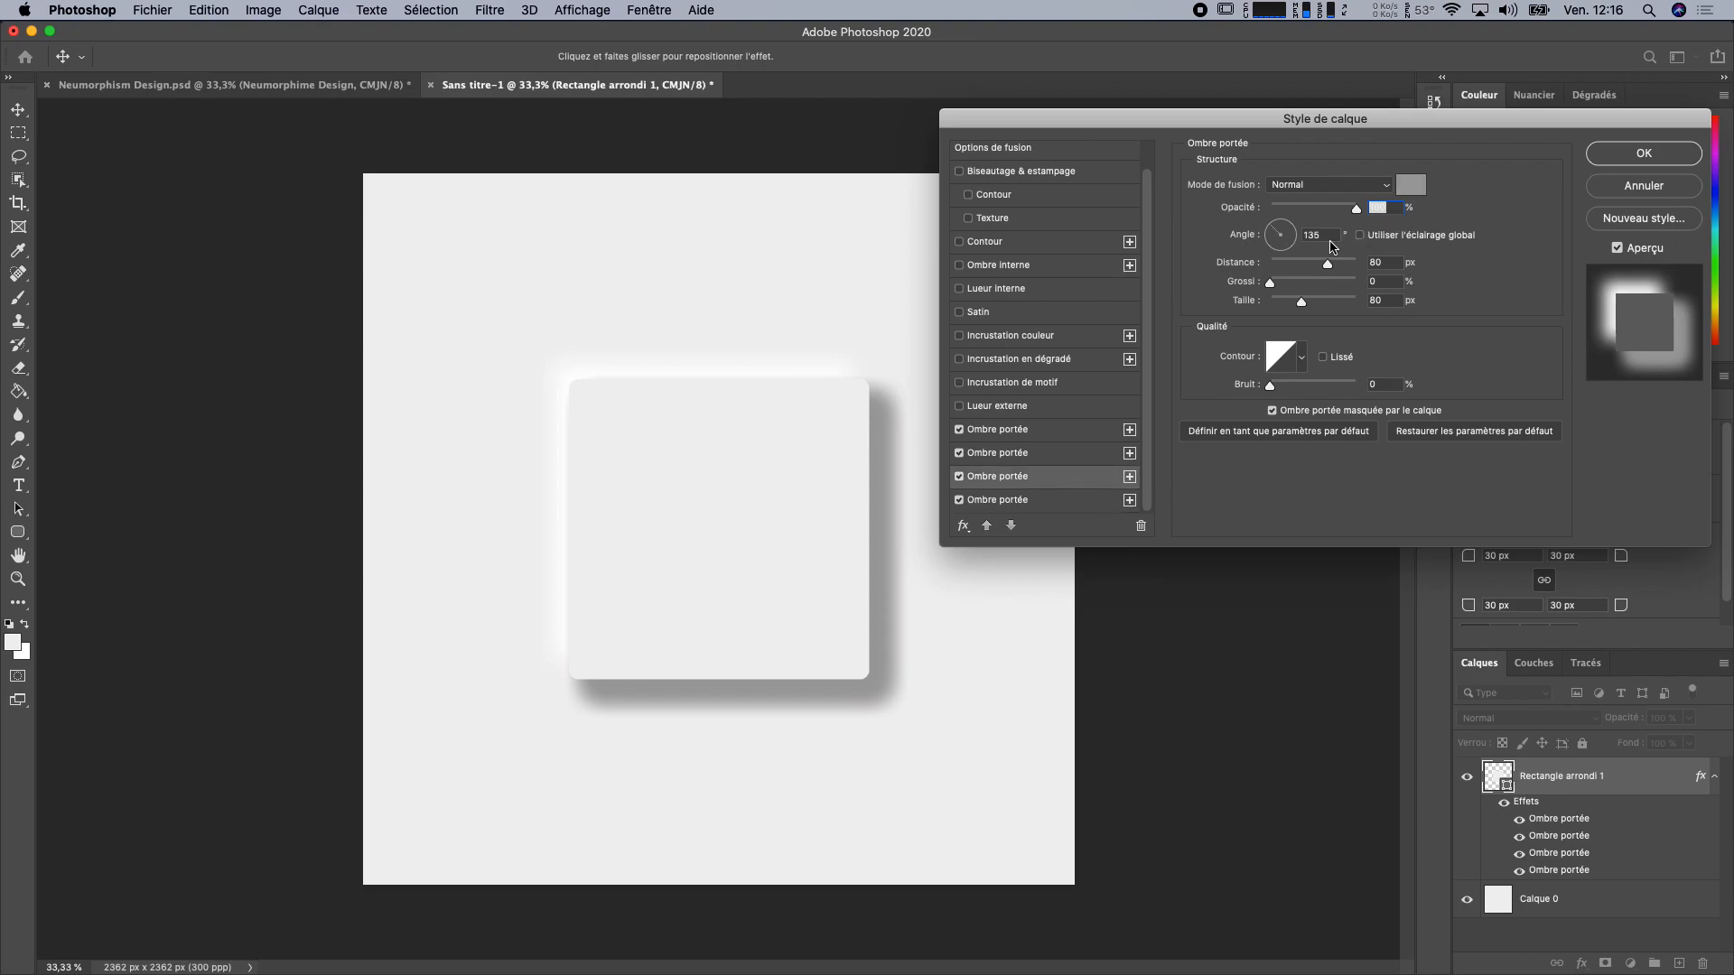
{"action": "left_click", "coordinate": [1076, 504]}
{"action": "left_click", "coordinate": [1075, 476]}
{"action": "left_click", "coordinate": [1076, 454]}
{"action": "left_click", "coordinate": [1072, 430]}
{"action": "left_click", "coordinate": [1068, 463]}
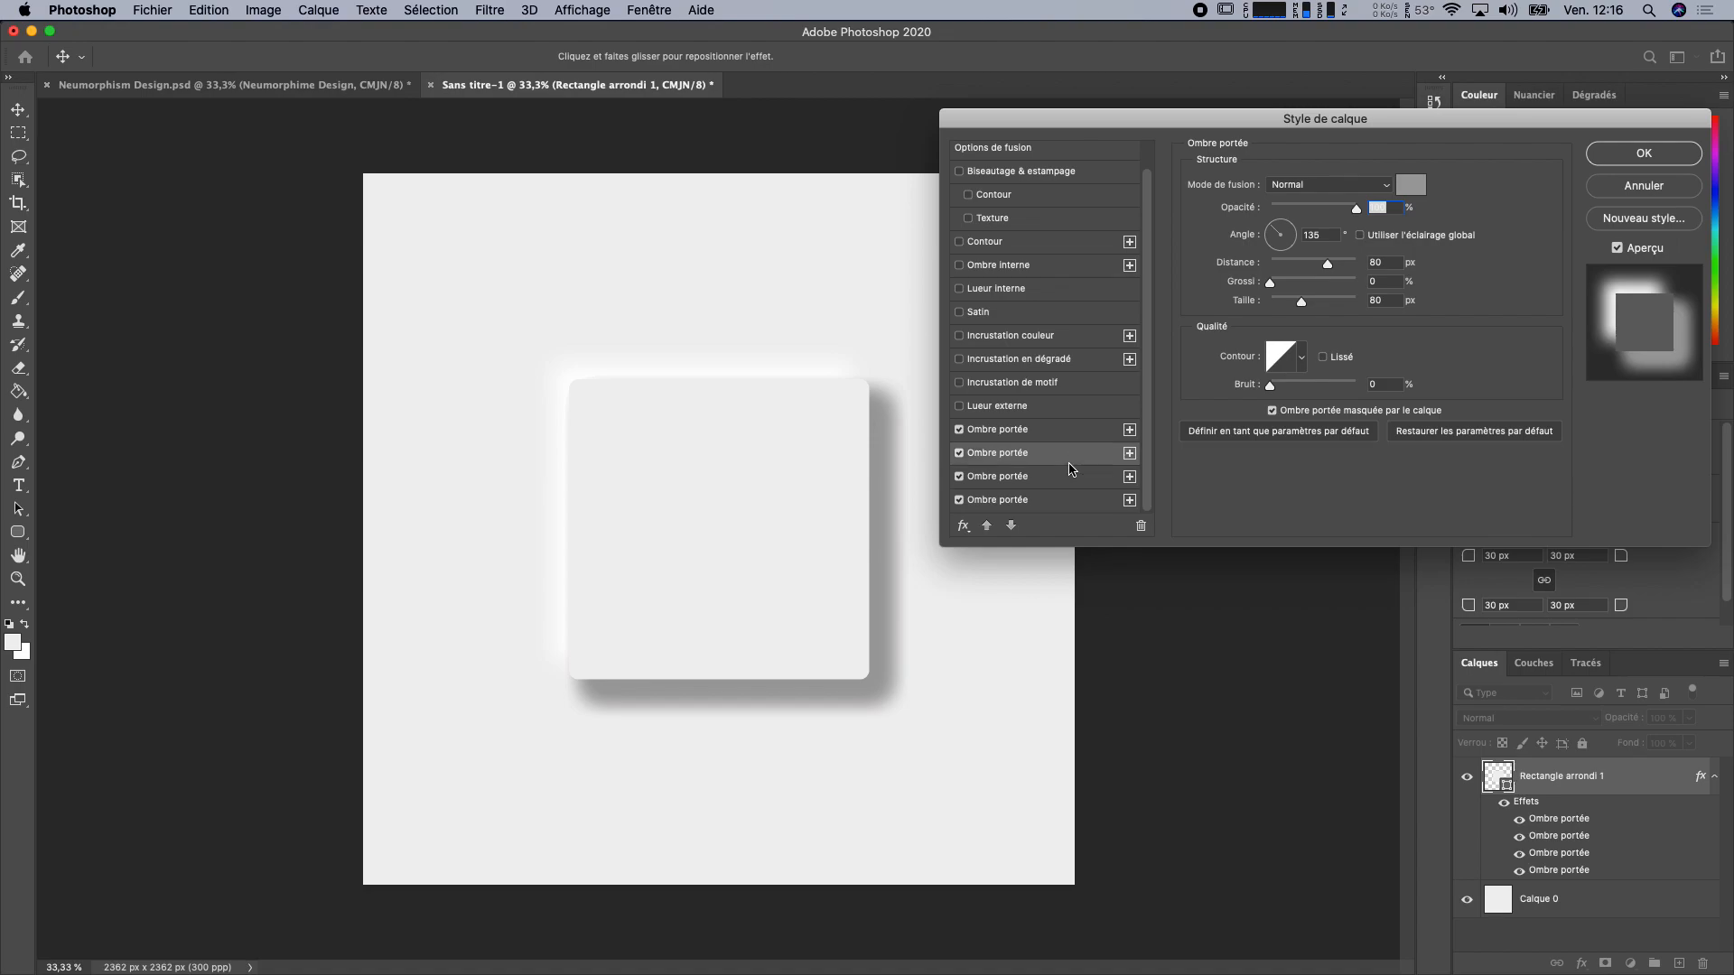
Step: Set the third drop shadow's angle to -45° and its colour to white, and apply the layer style
{"action": "left_click", "coordinate": [1075, 478]}
{"action": "key", "text": "Tab"}
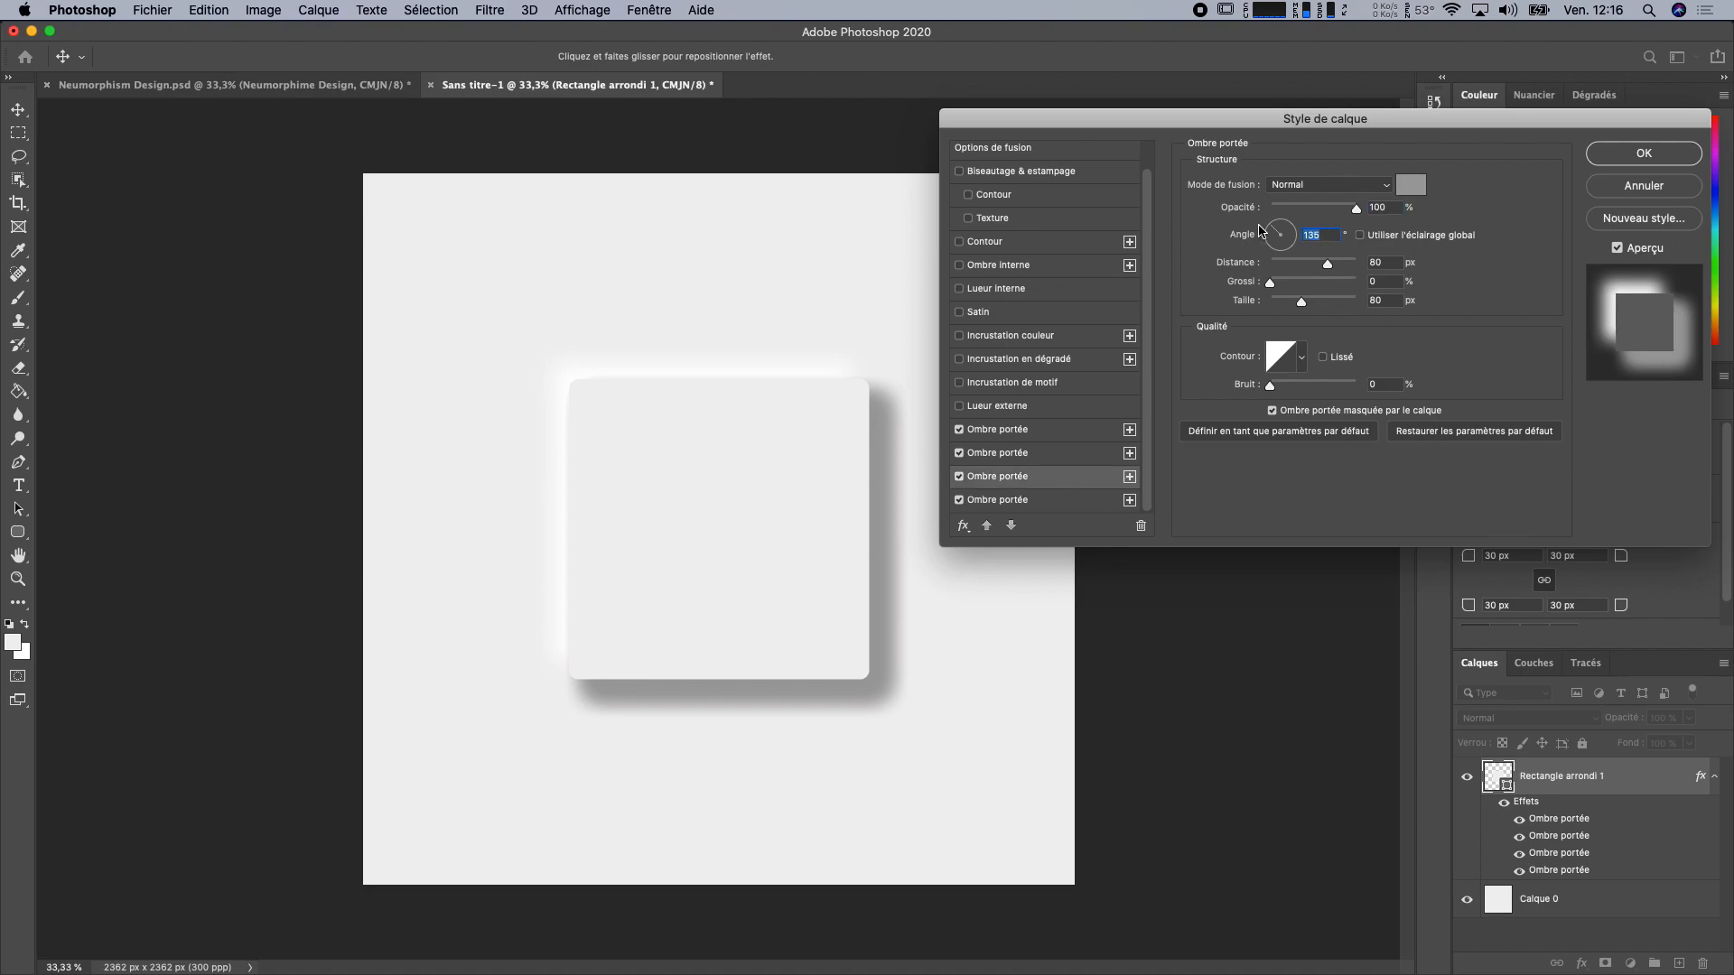
{"action": "type", "text": "-45"}
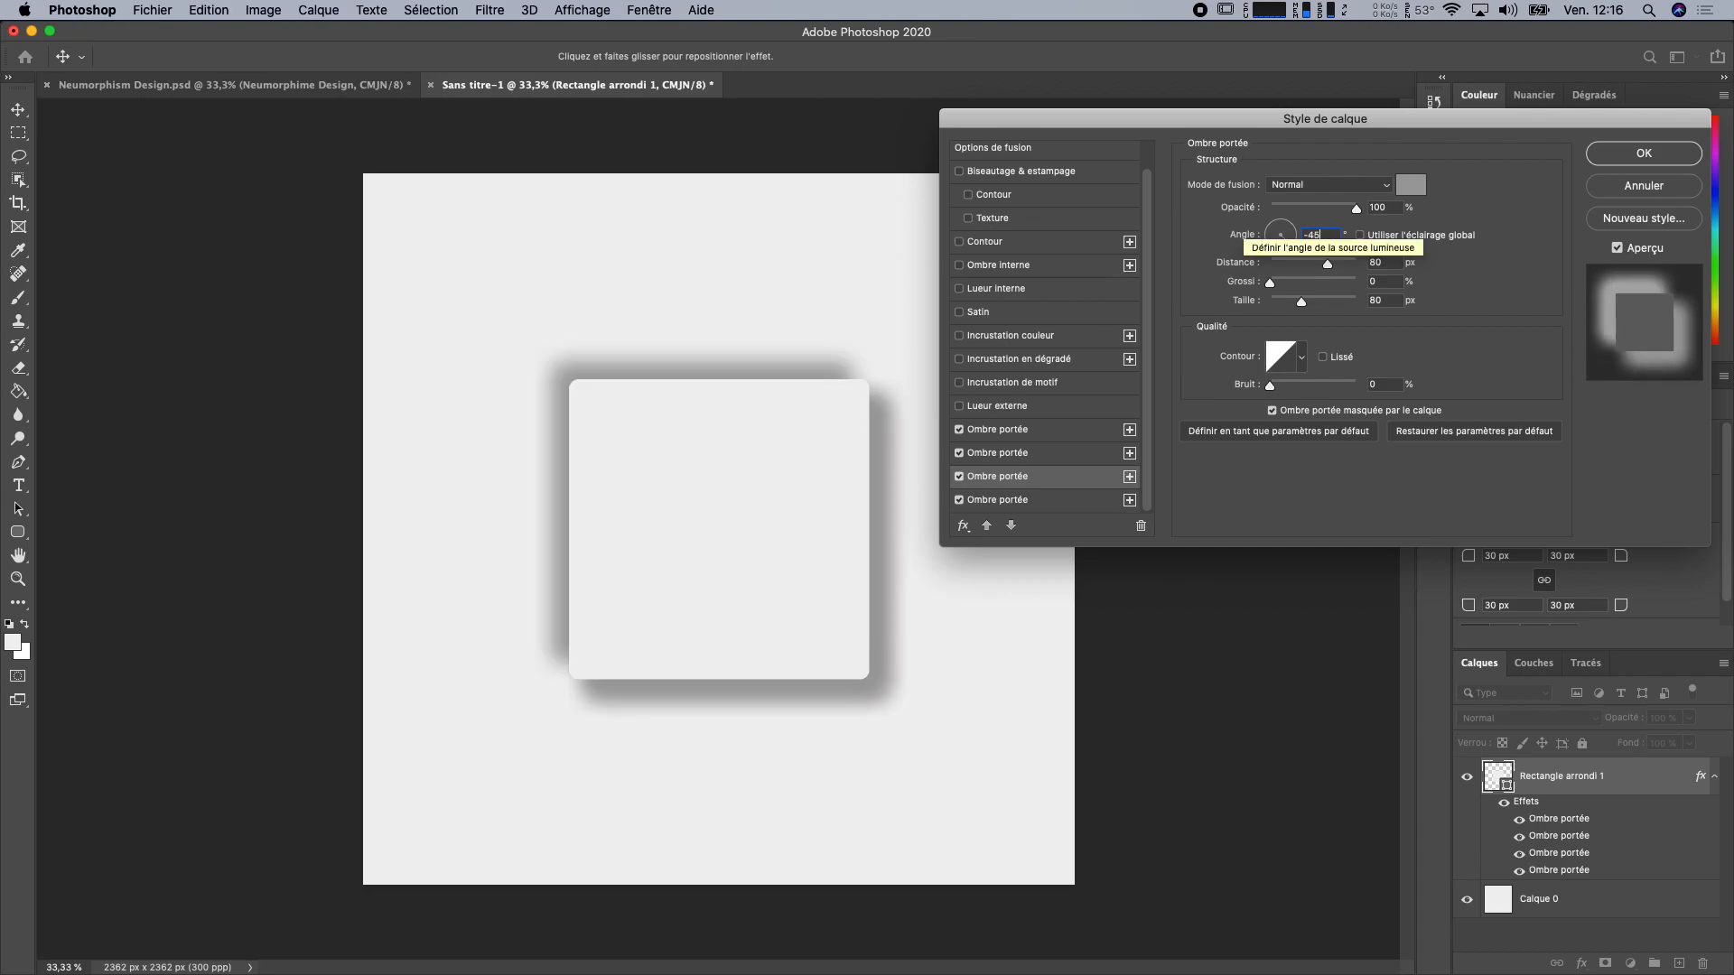
{"action": "left_click", "coordinate": [1412, 186]}
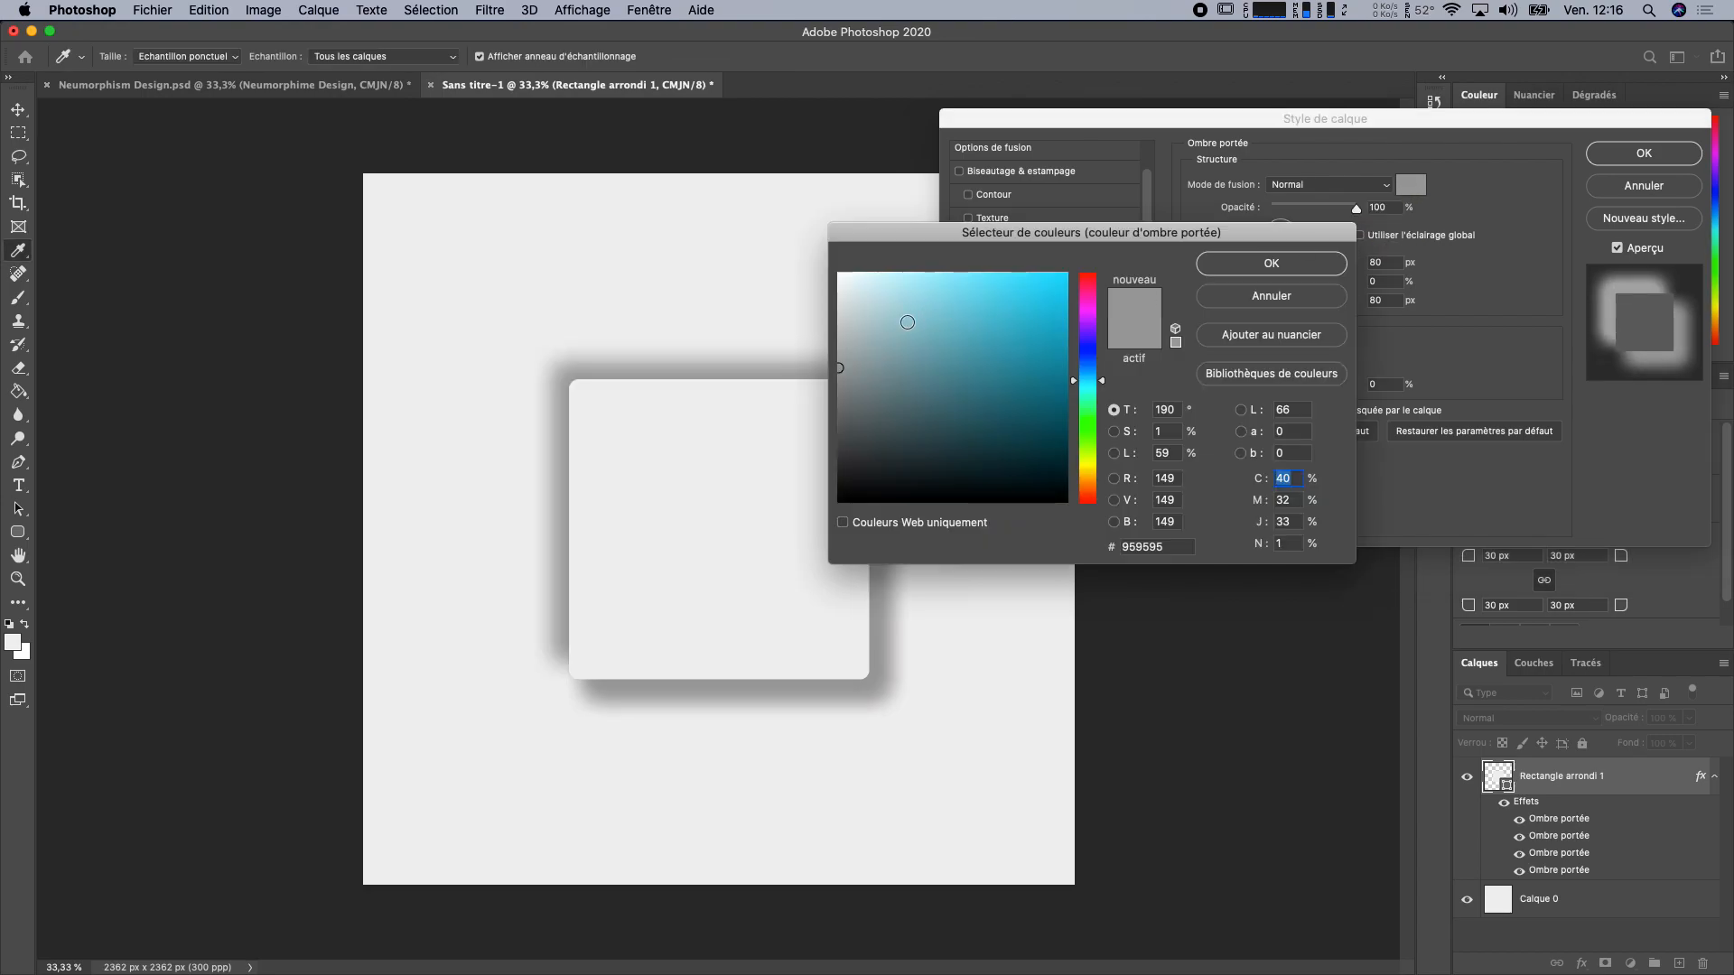
{"action": "left_click_drag", "start_coordinate": [907, 323], "coordinate": [785, 244]}
{"action": "left_click", "coordinate": [1271, 262]}
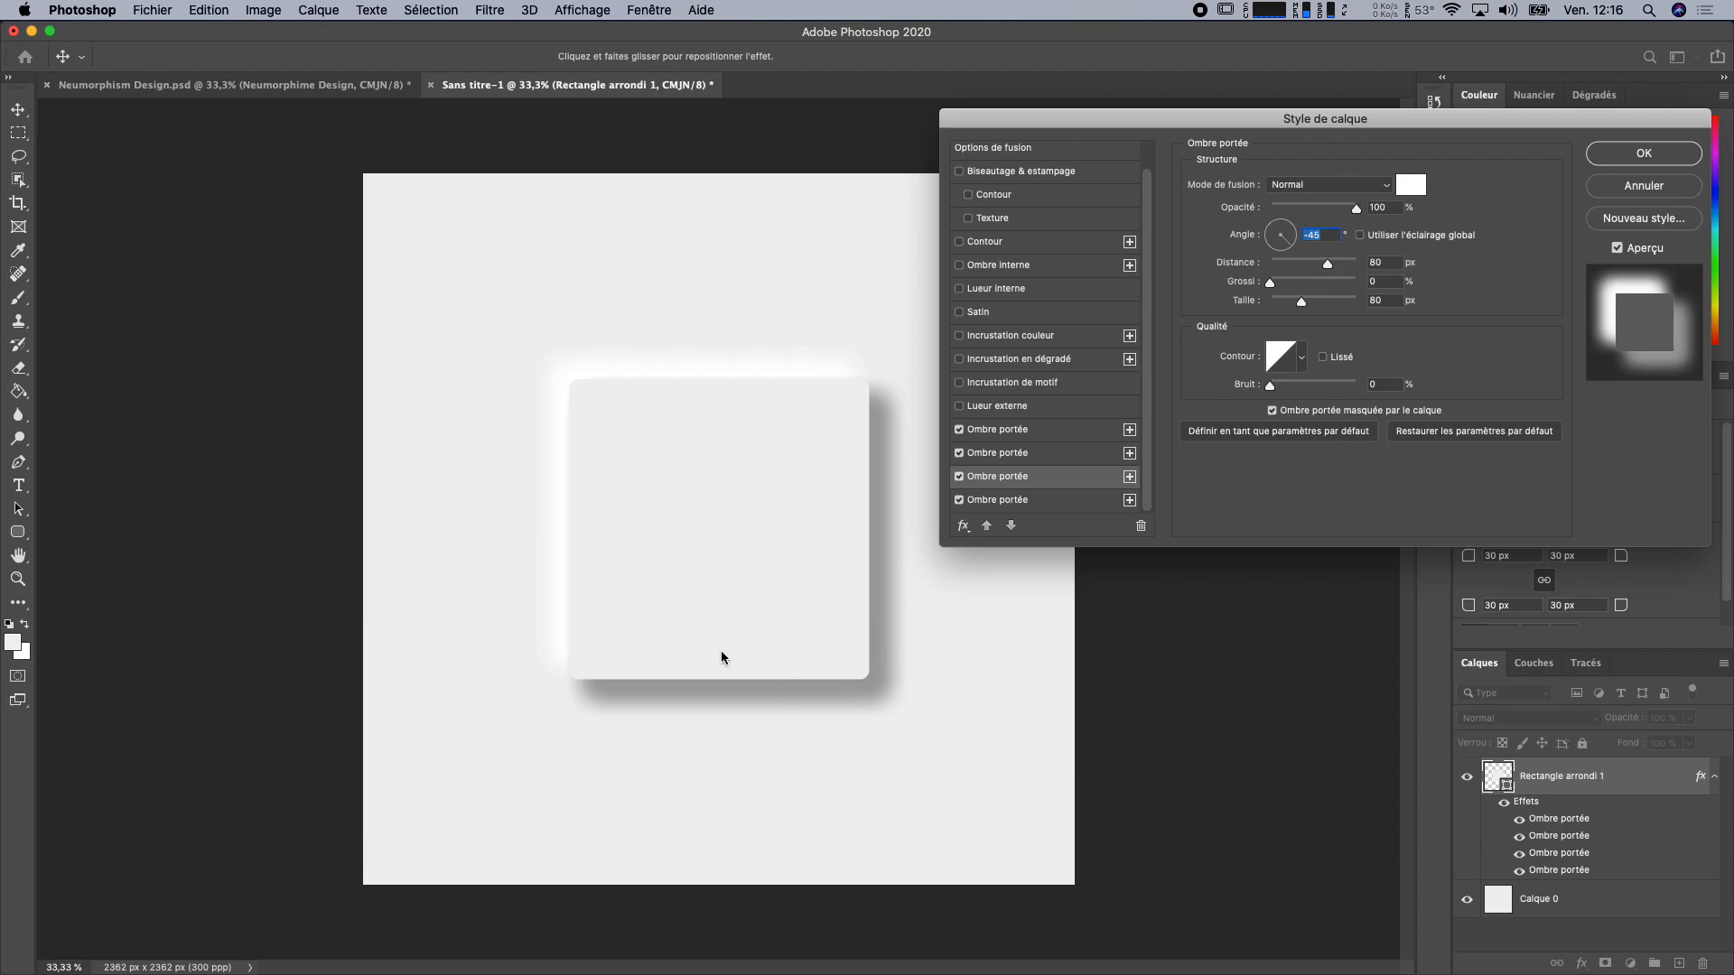
{"action": "left_click", "coordinate": [1632, 163]}
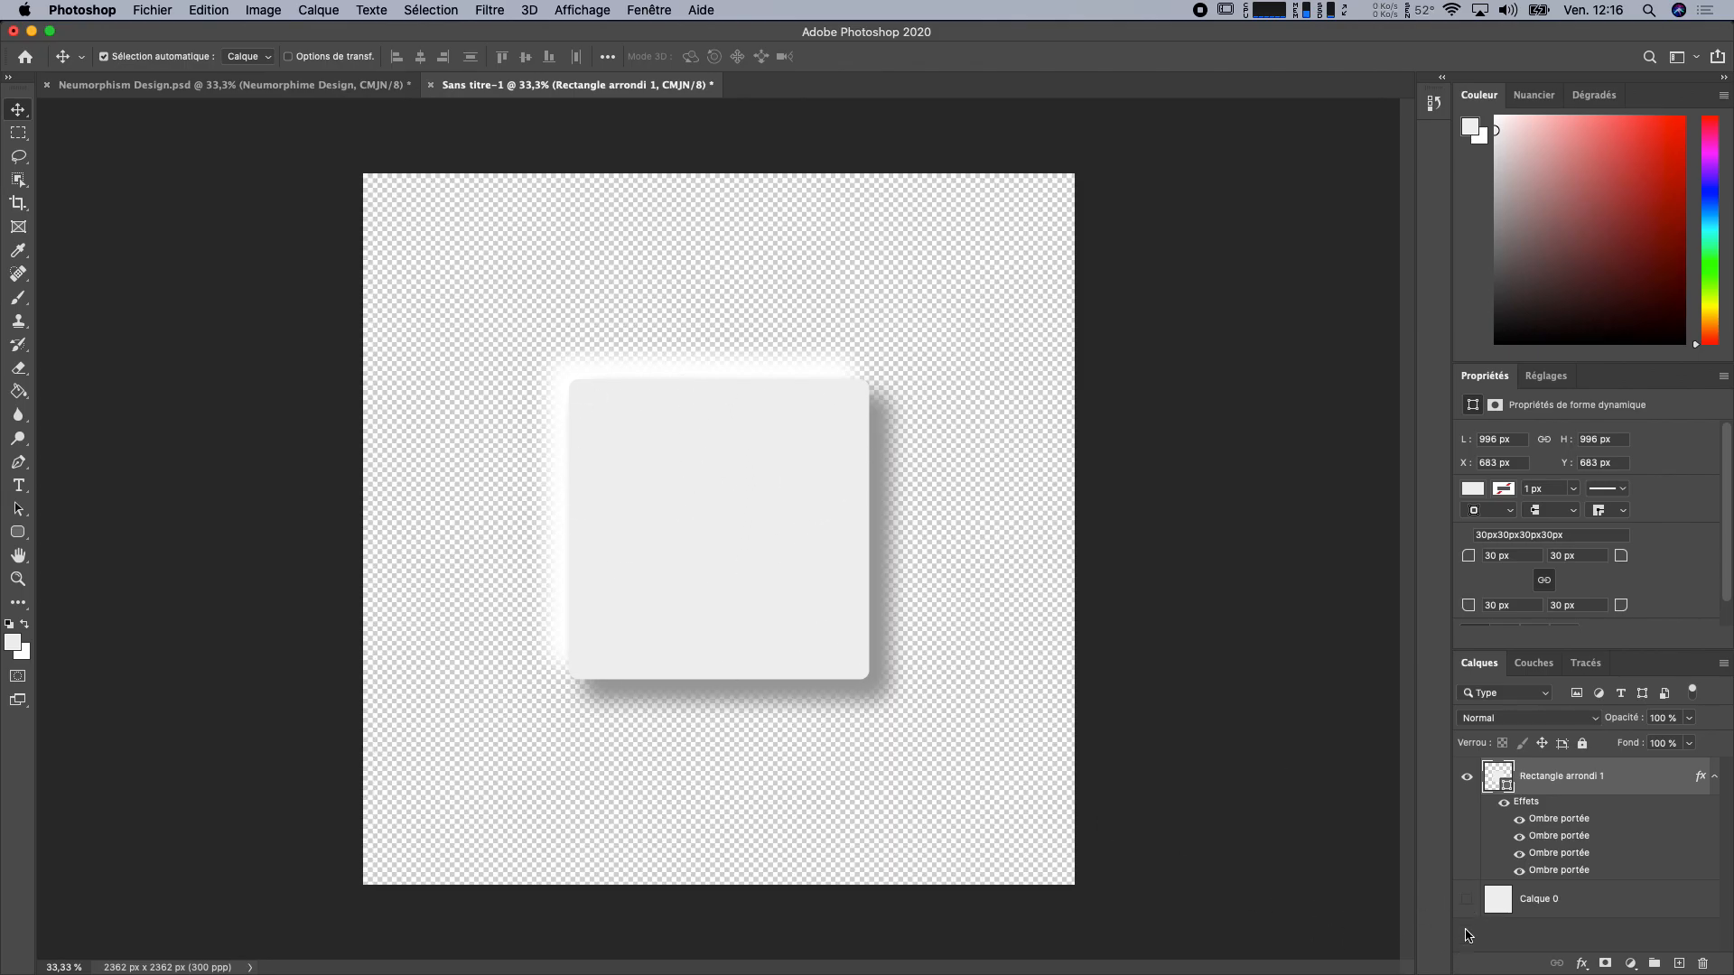
Step: Make the hidden background layer Calque 0 visible again
{"action": "left_click", "coordinate": [1464, 901]}
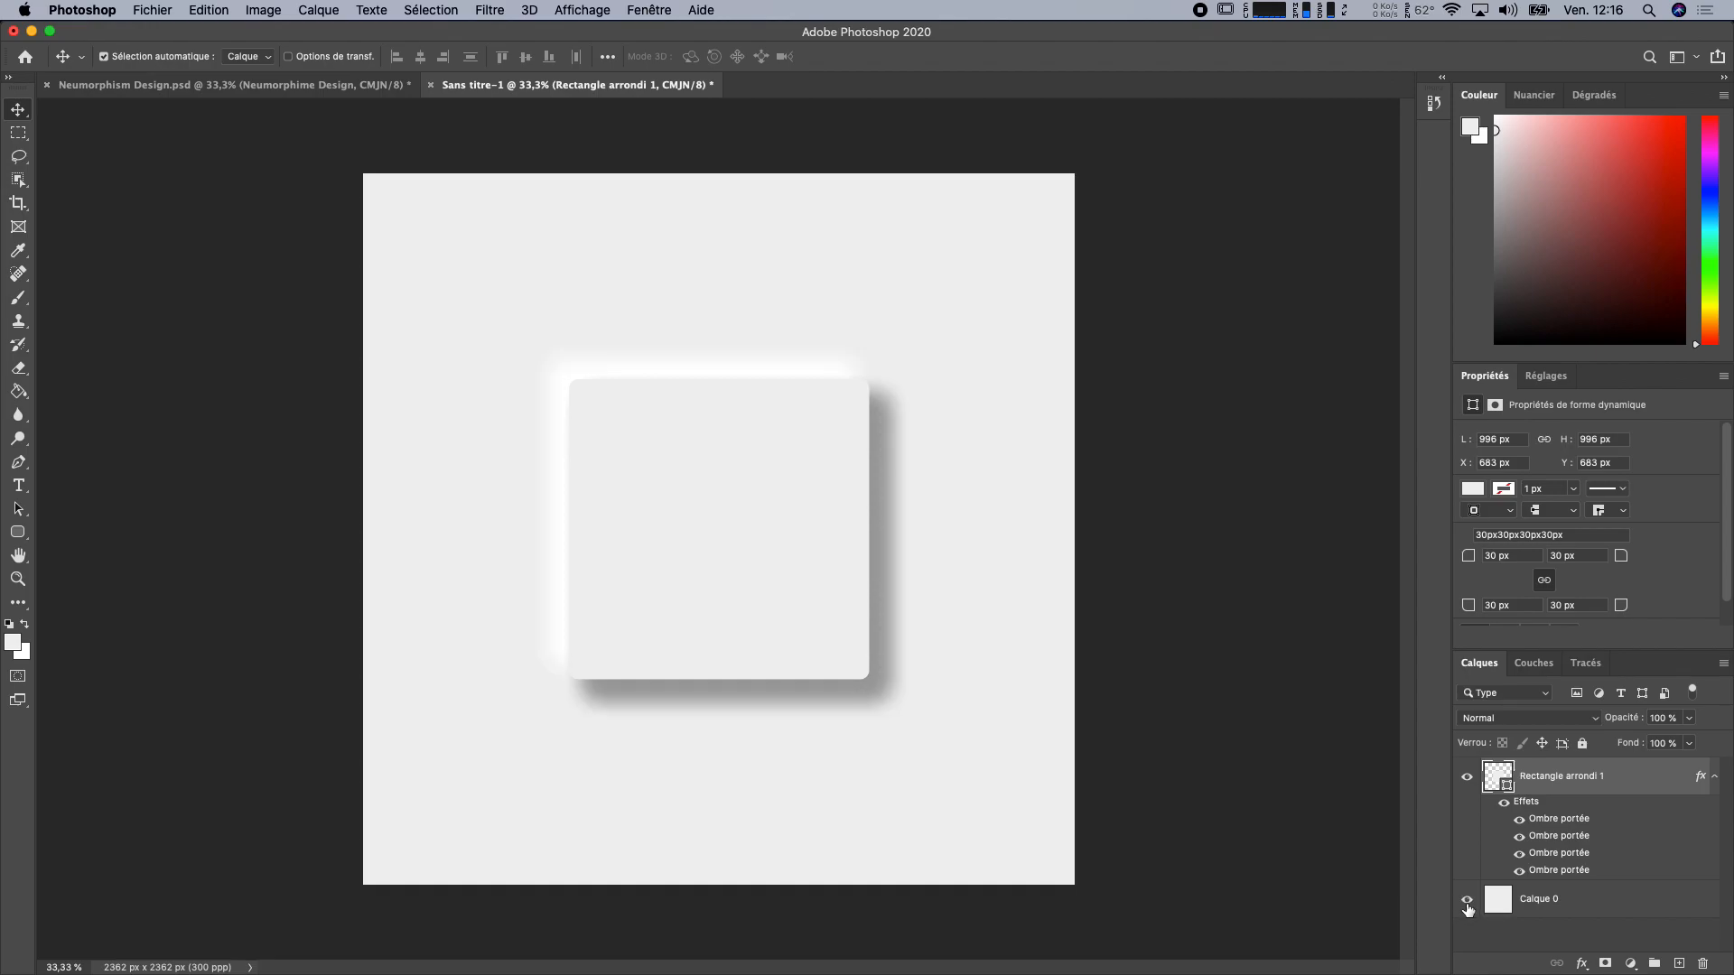
{"action": "right_click", "coordinate": [1635, 779]}
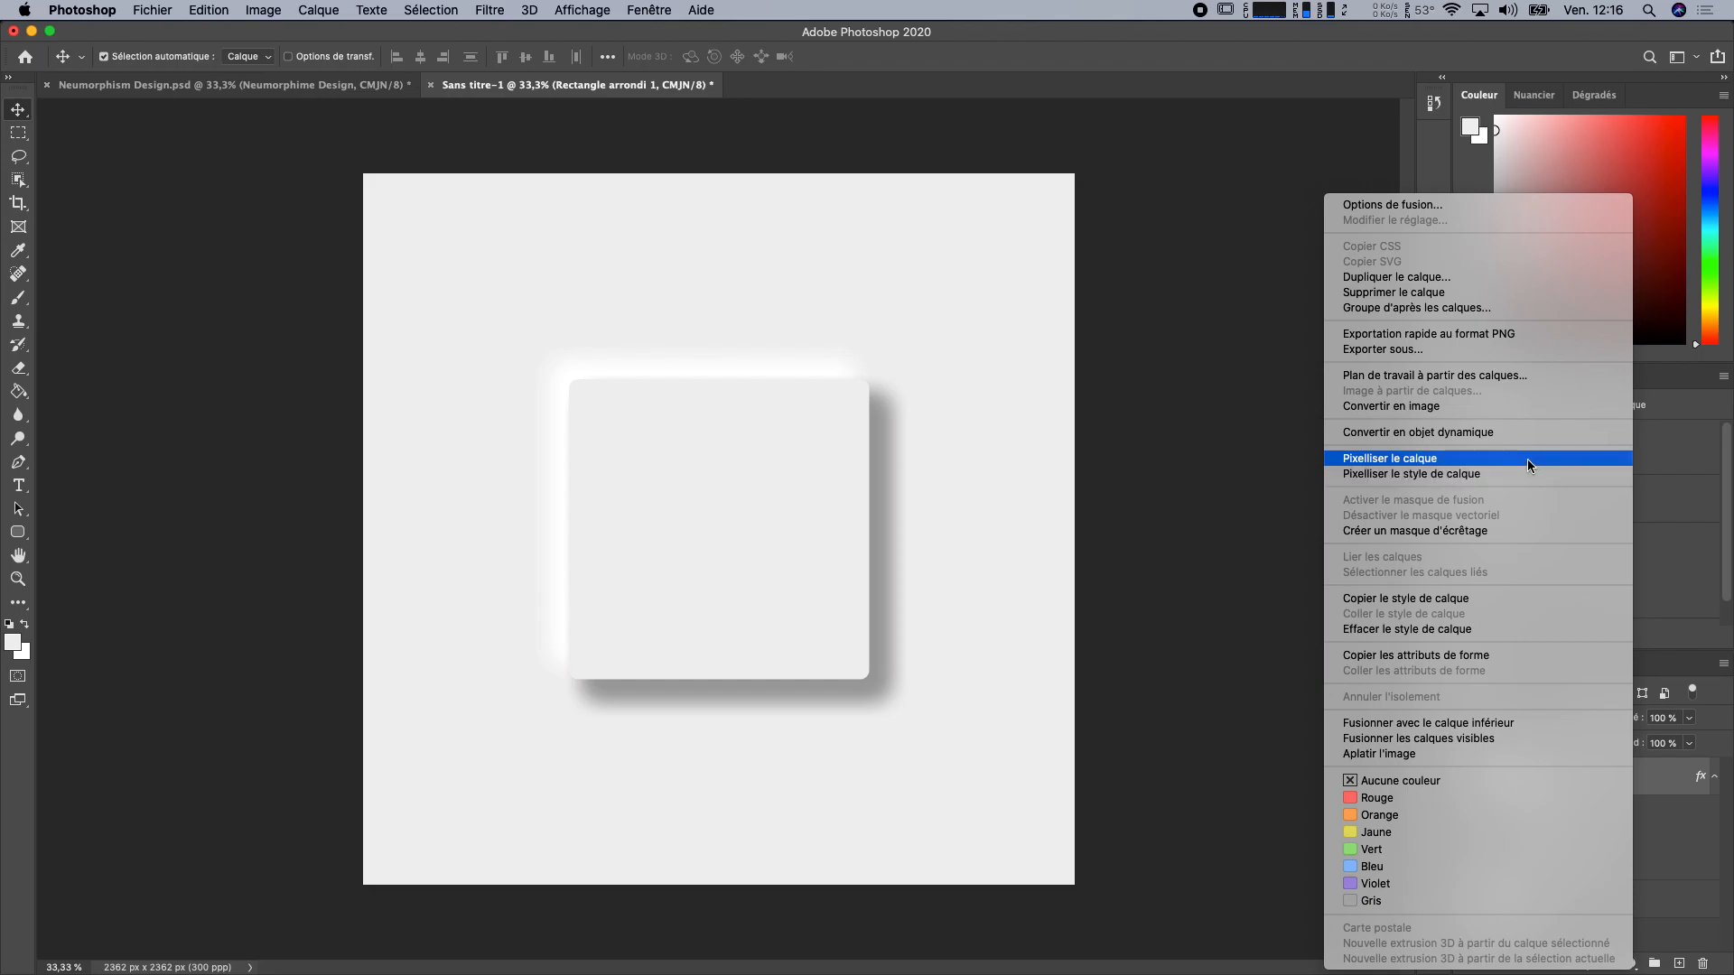
{"action": "left_click", "coordinate": [1666, 778]}
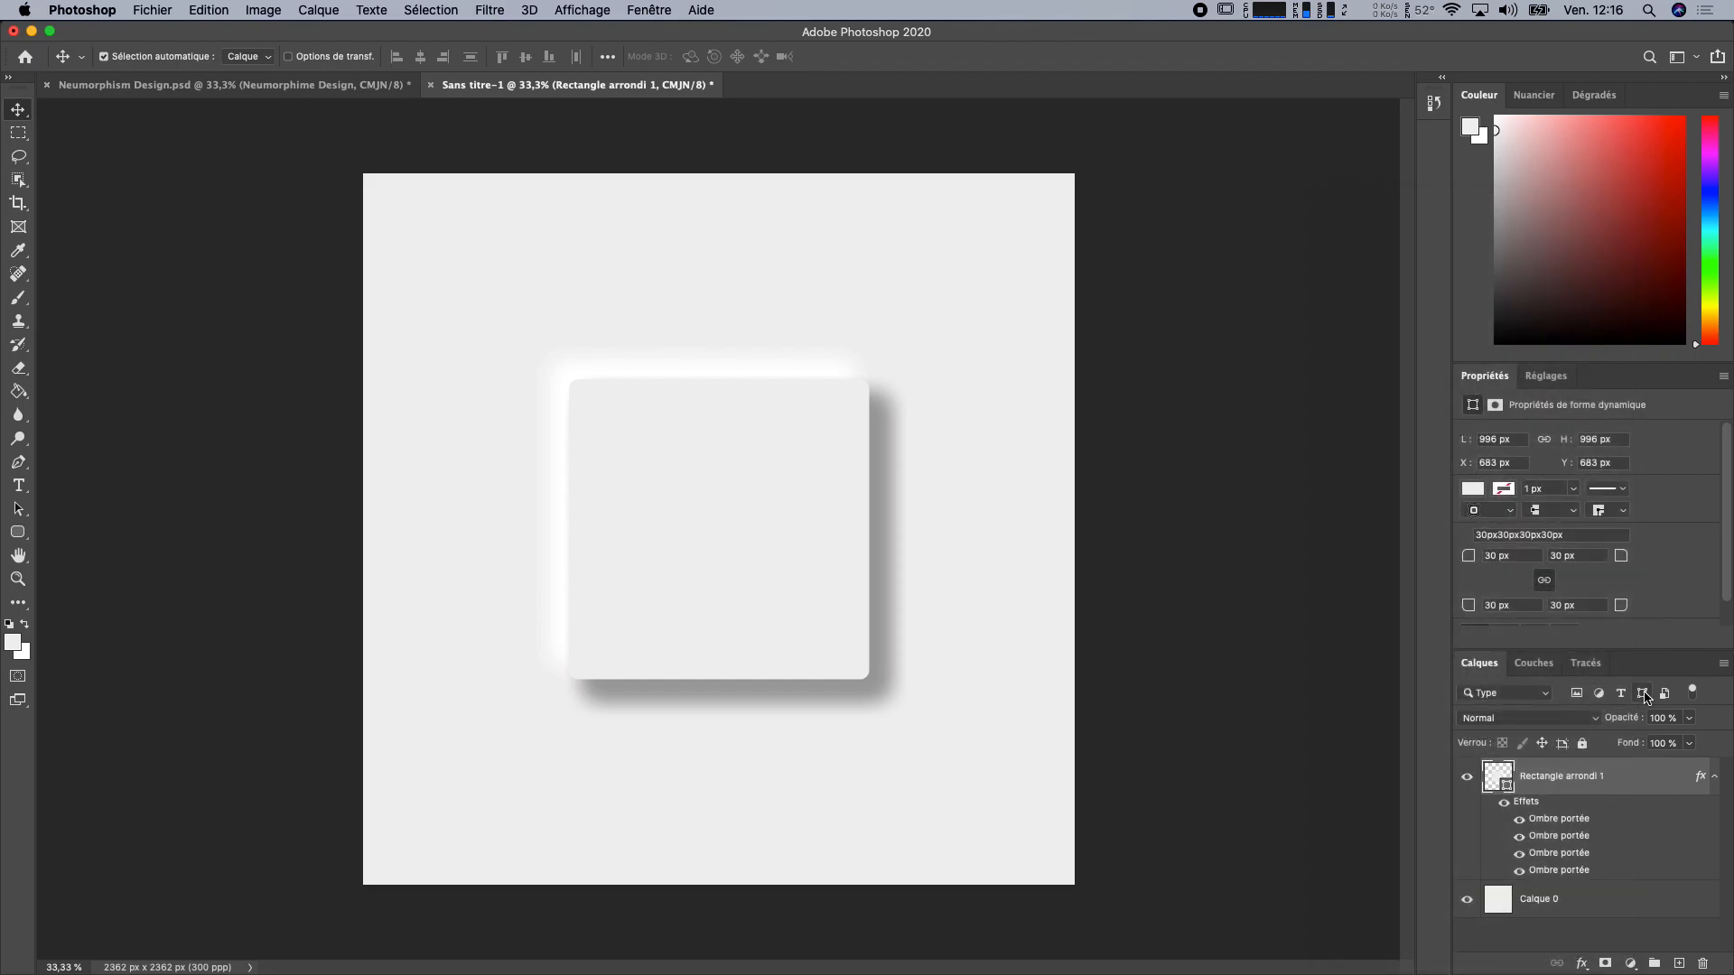
Step: Set the rounded shape's width to 1200 px
{"action": "left_click", "coordinate": [1518, 440]}
{"action": "type", "text": "1"}
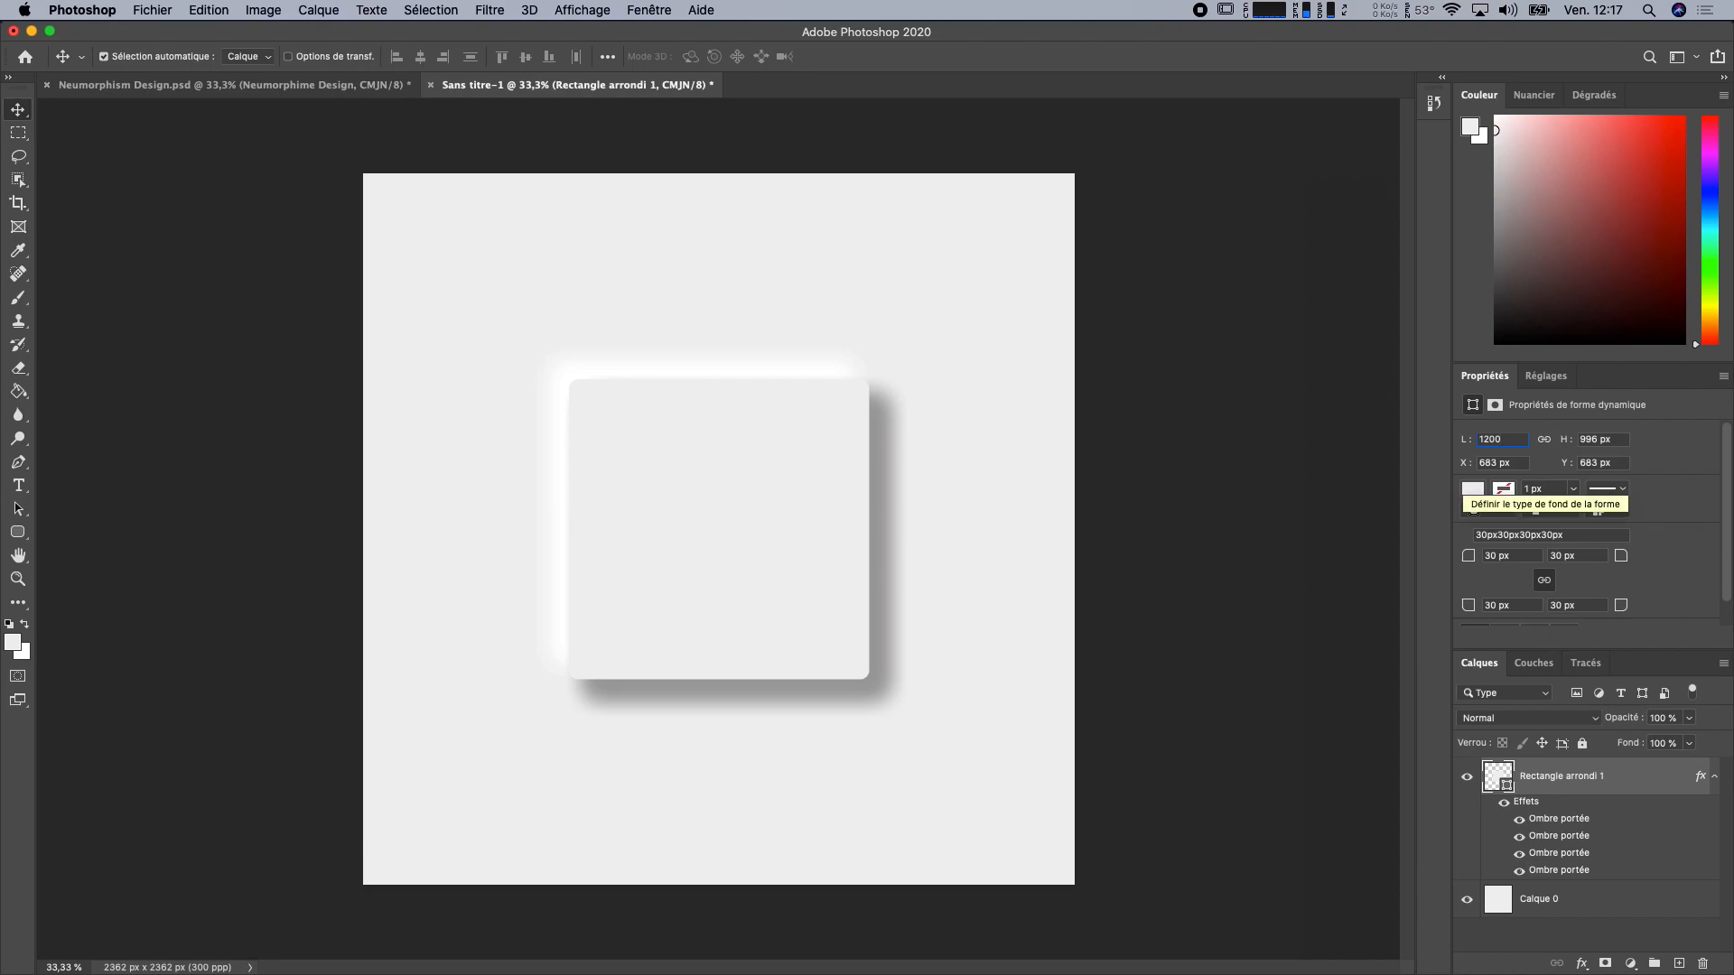
{"action": "type", "text": "200"}
{"action": "key", "text": "Return"}
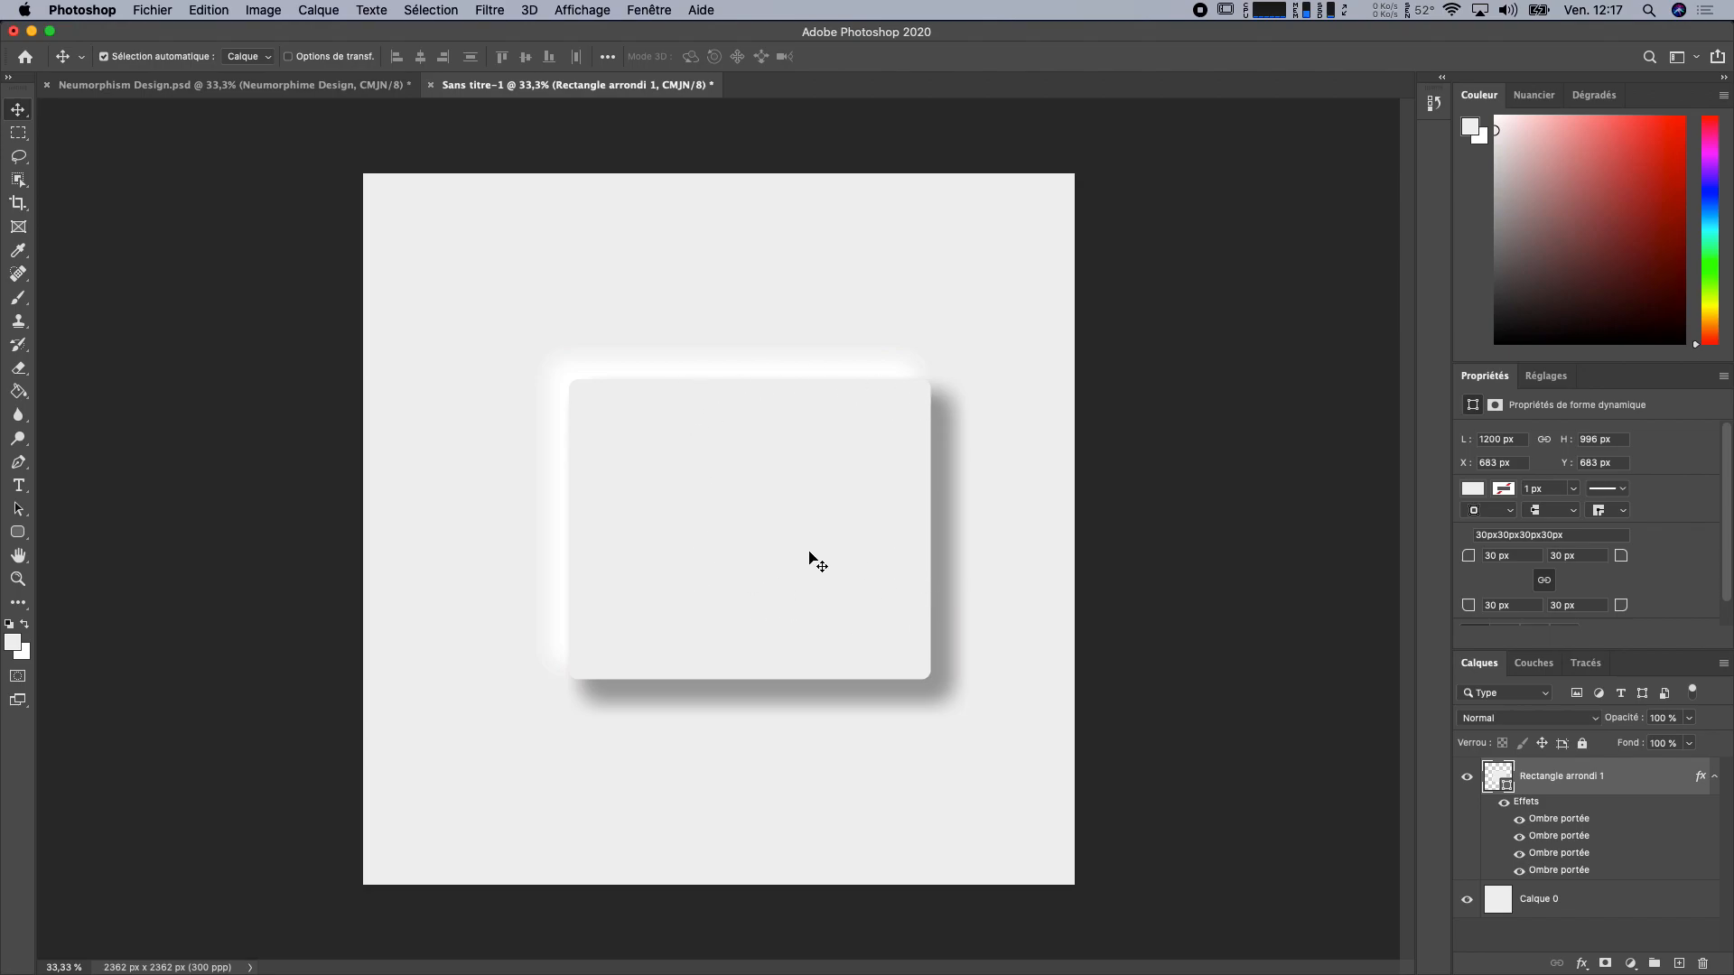
Step: Round all four corners of the shape, trying 120 px and settling on a 200 px radius
{"action": "left_click", "coordinate": [1530, 556]}
{"action": "type", "text": "120"}
{"action": "key", "text": "Return"}
{"action": "left_click", "coordinate": [1524, 556]}
{"action": "type", "text": "200"}
{"action": "key", "text": "Return"}
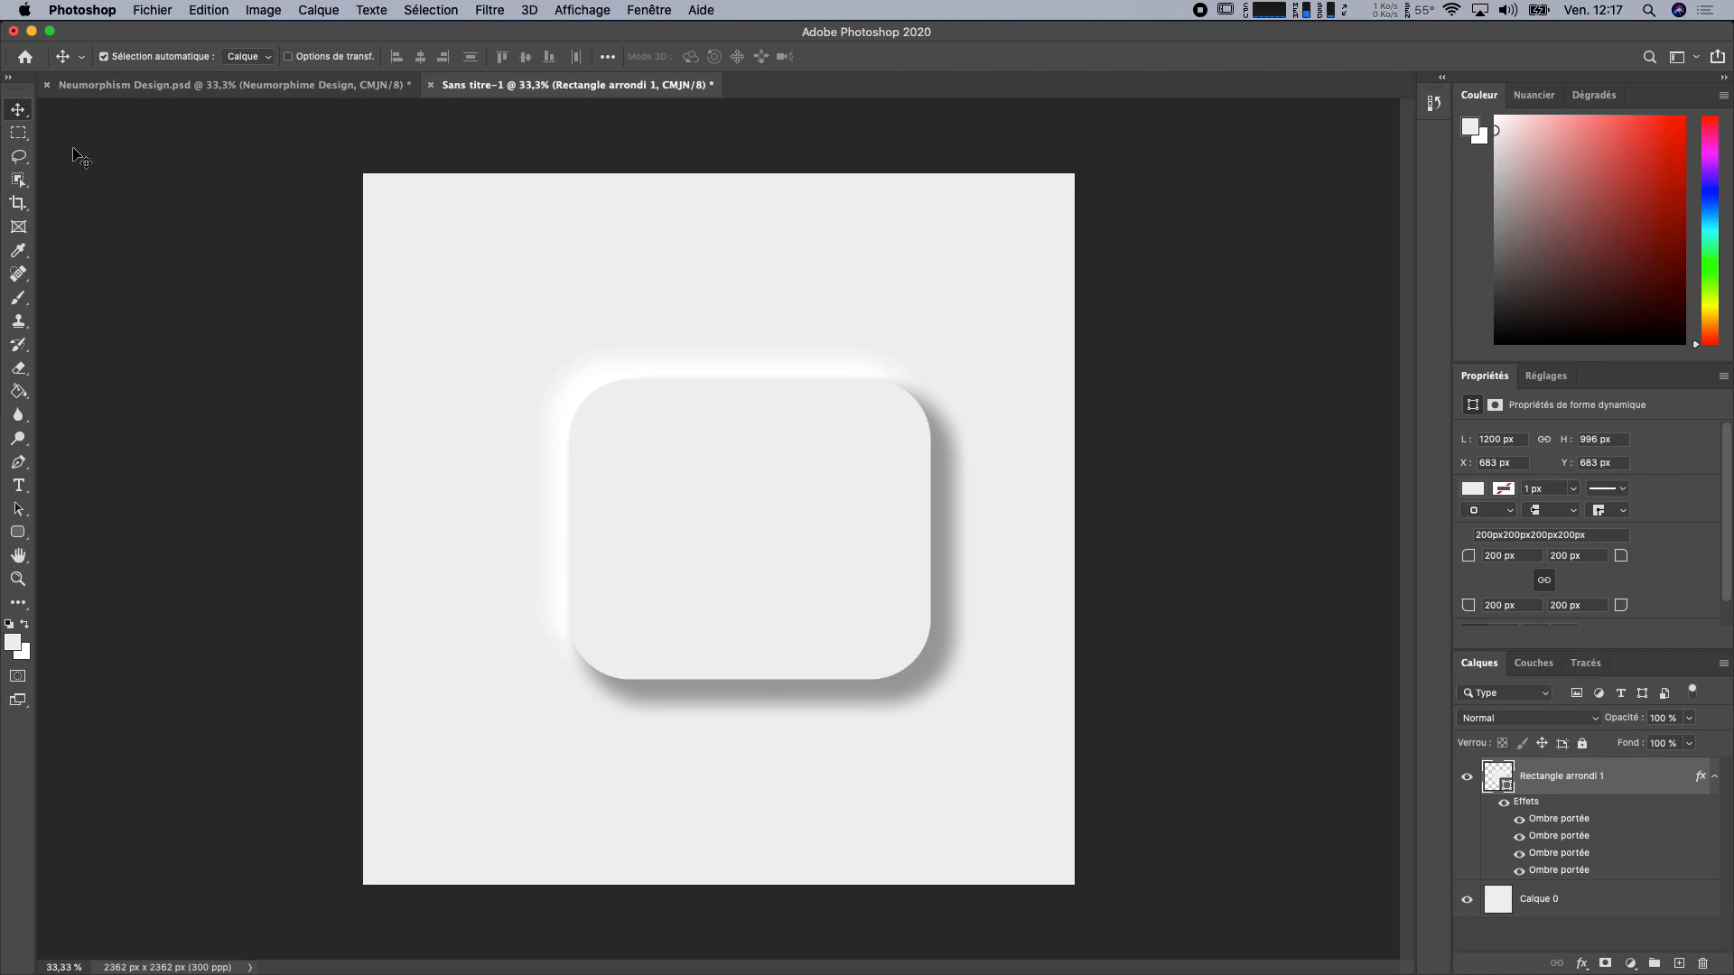
Step: Center the rounded rectangle on the canvas at X 581 px, Y 683 px, hiding the background layer while moving it
{"action": "left_click", "coordinate": [1466, 900]}
{"action": "left_click_drag", "start_coordinate": [792, 550], "coordinate": [760, 549]}
{"action": "left_click", "coordinate": [1467, 899]}
Step: Rasterize the Rectangle arrondi 1 layer and add a 6 px inside stroke to its layer style
{"action": "right_click", "coordinate": [1639, 779]}
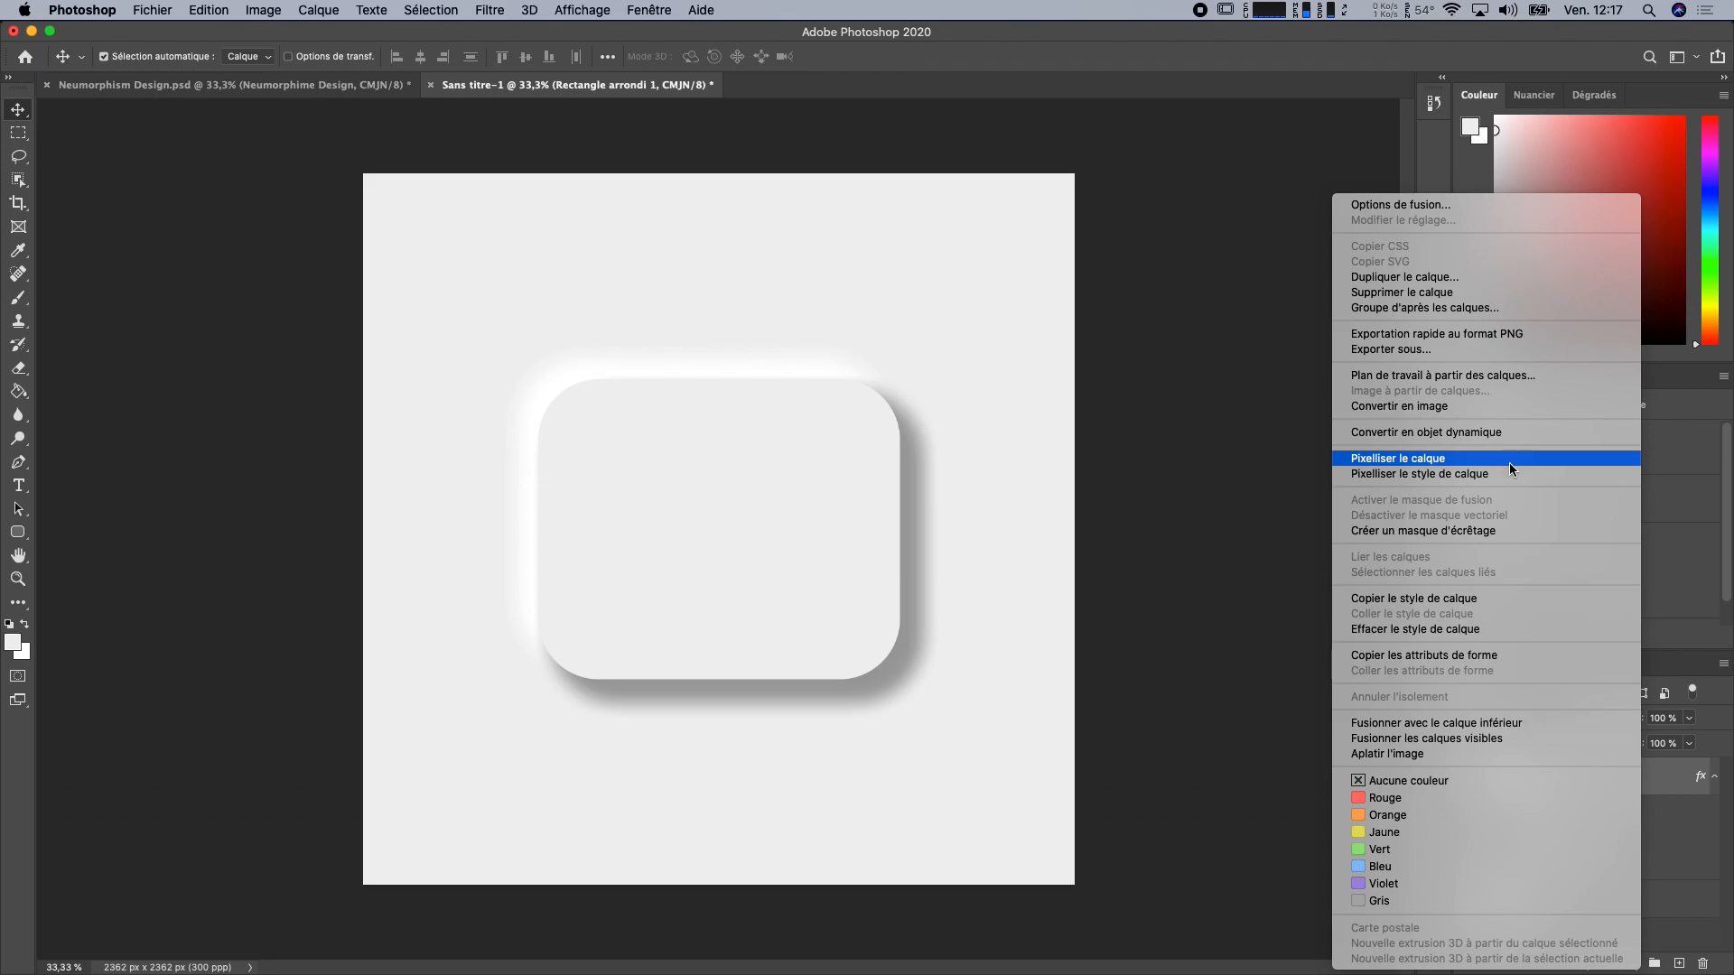
{"action": "left_click", "coordinate": [1509, 460]}
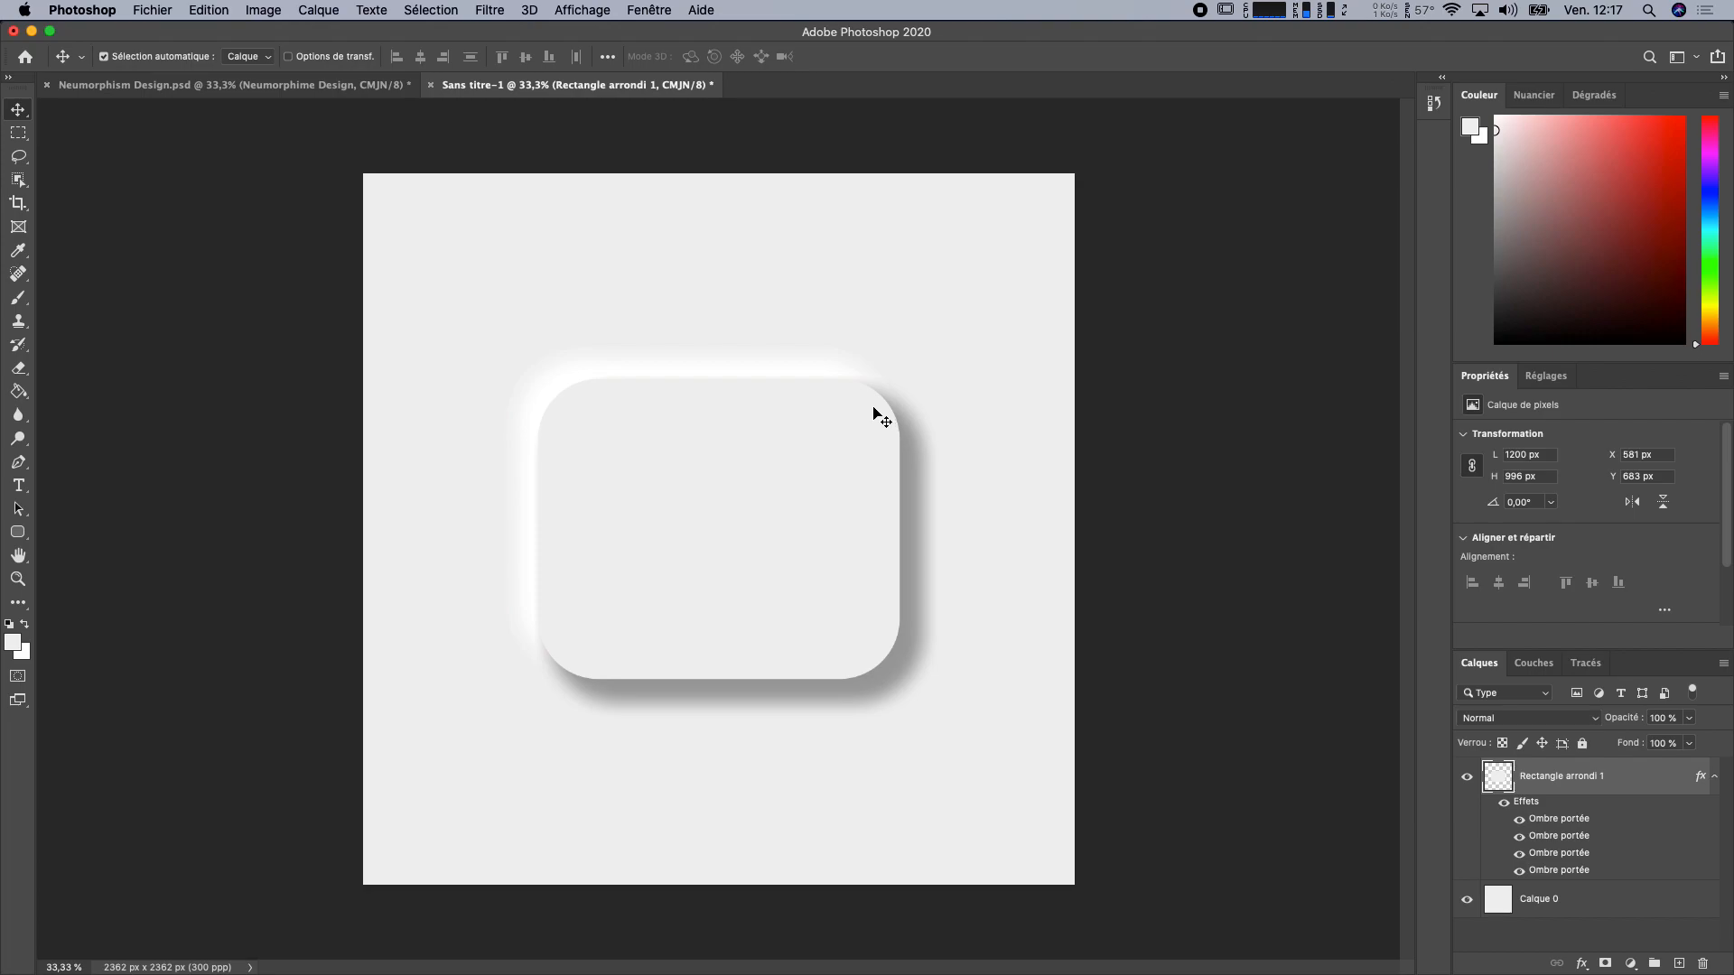
{"action": "double_click", "coordinate": [1631, 780]}
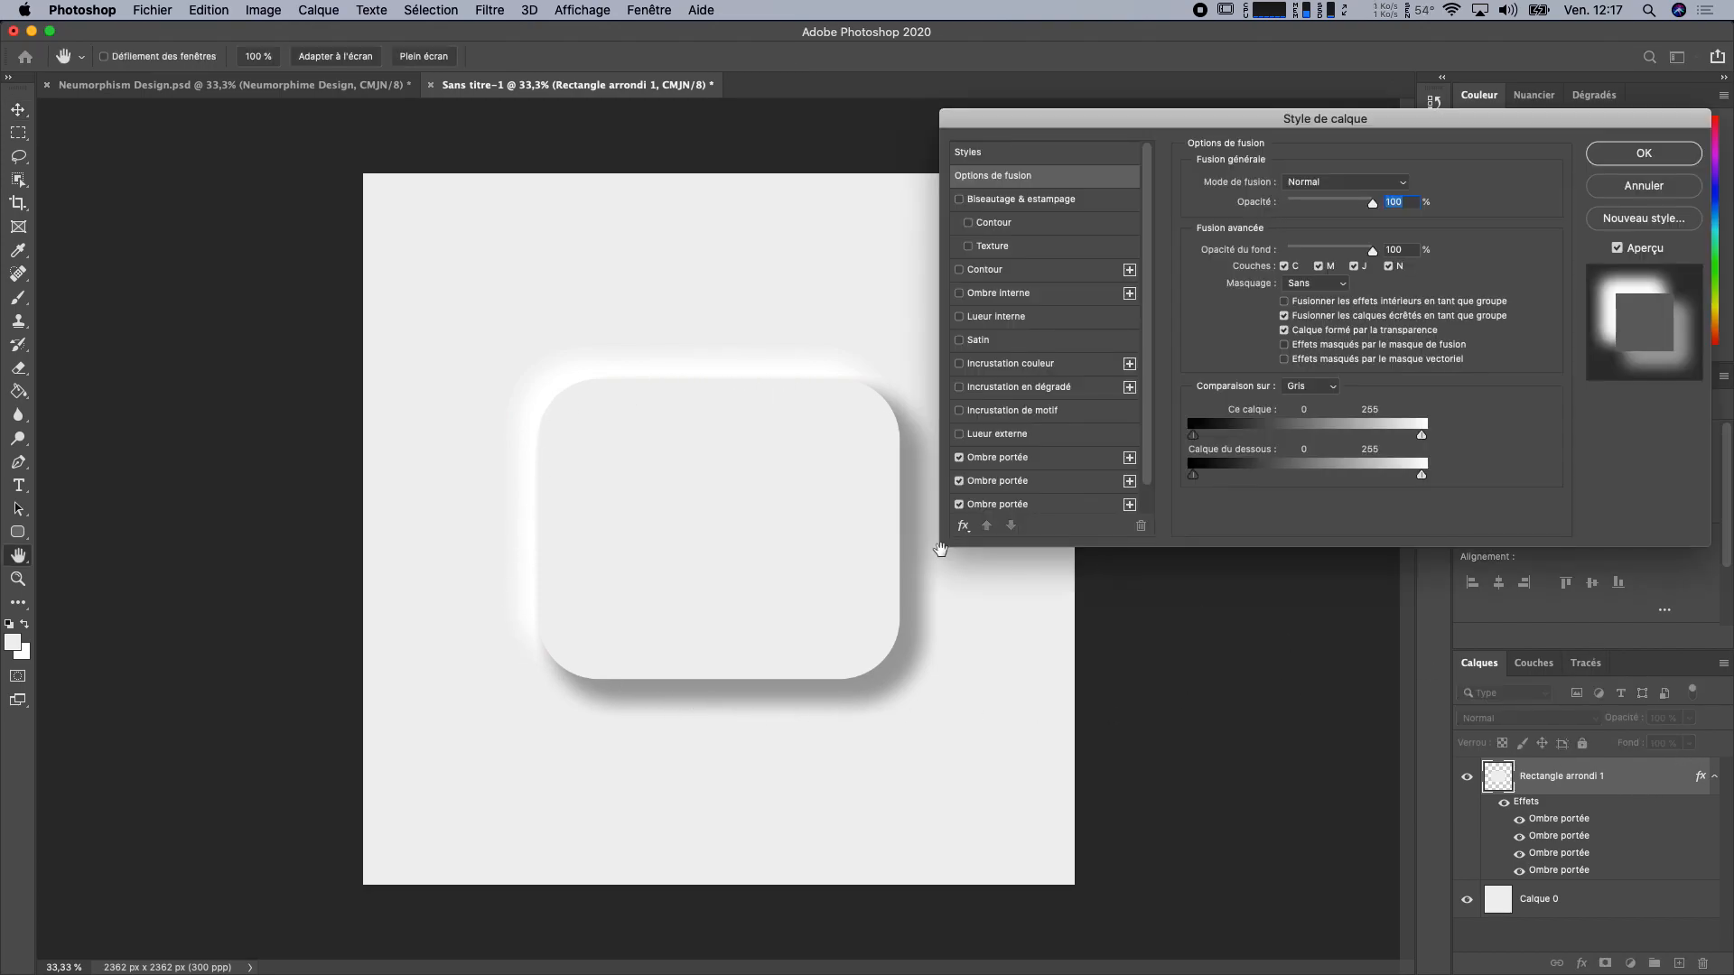
{"action": "left_click", "coordinate": [1024, 273]}
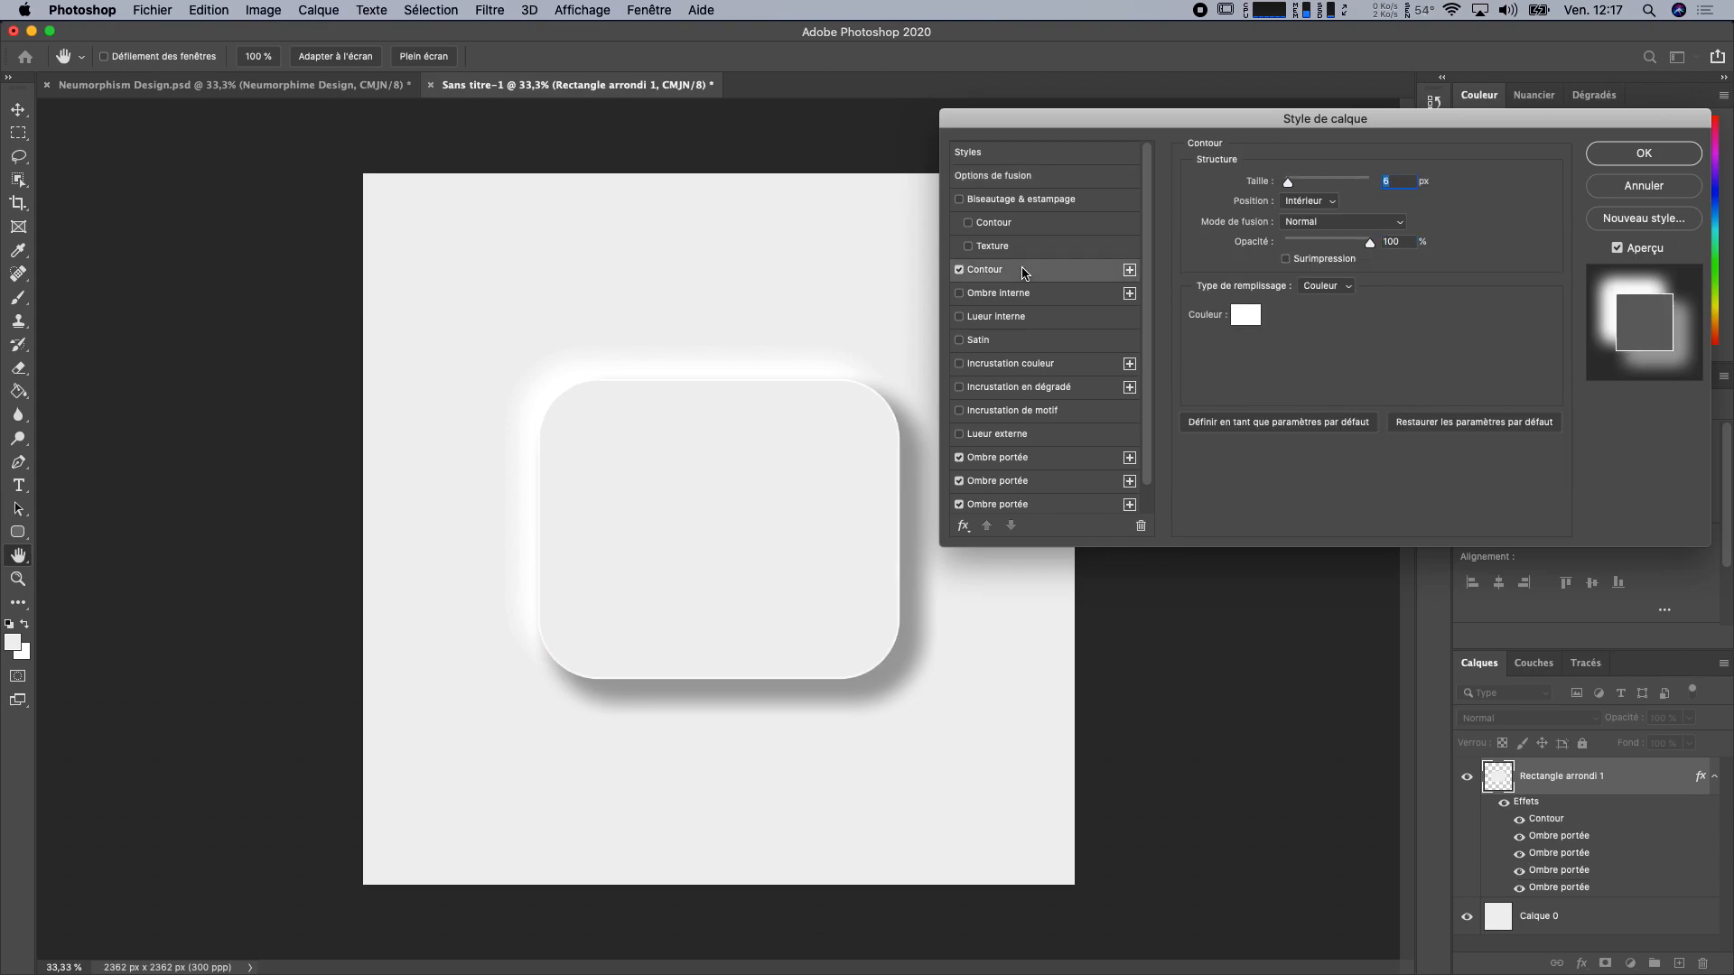
Step: Try red ff0000 as the stroke colour, settle on white, and apply the layer style
{"action": "left_click", "coordinate": [1261, 310]}
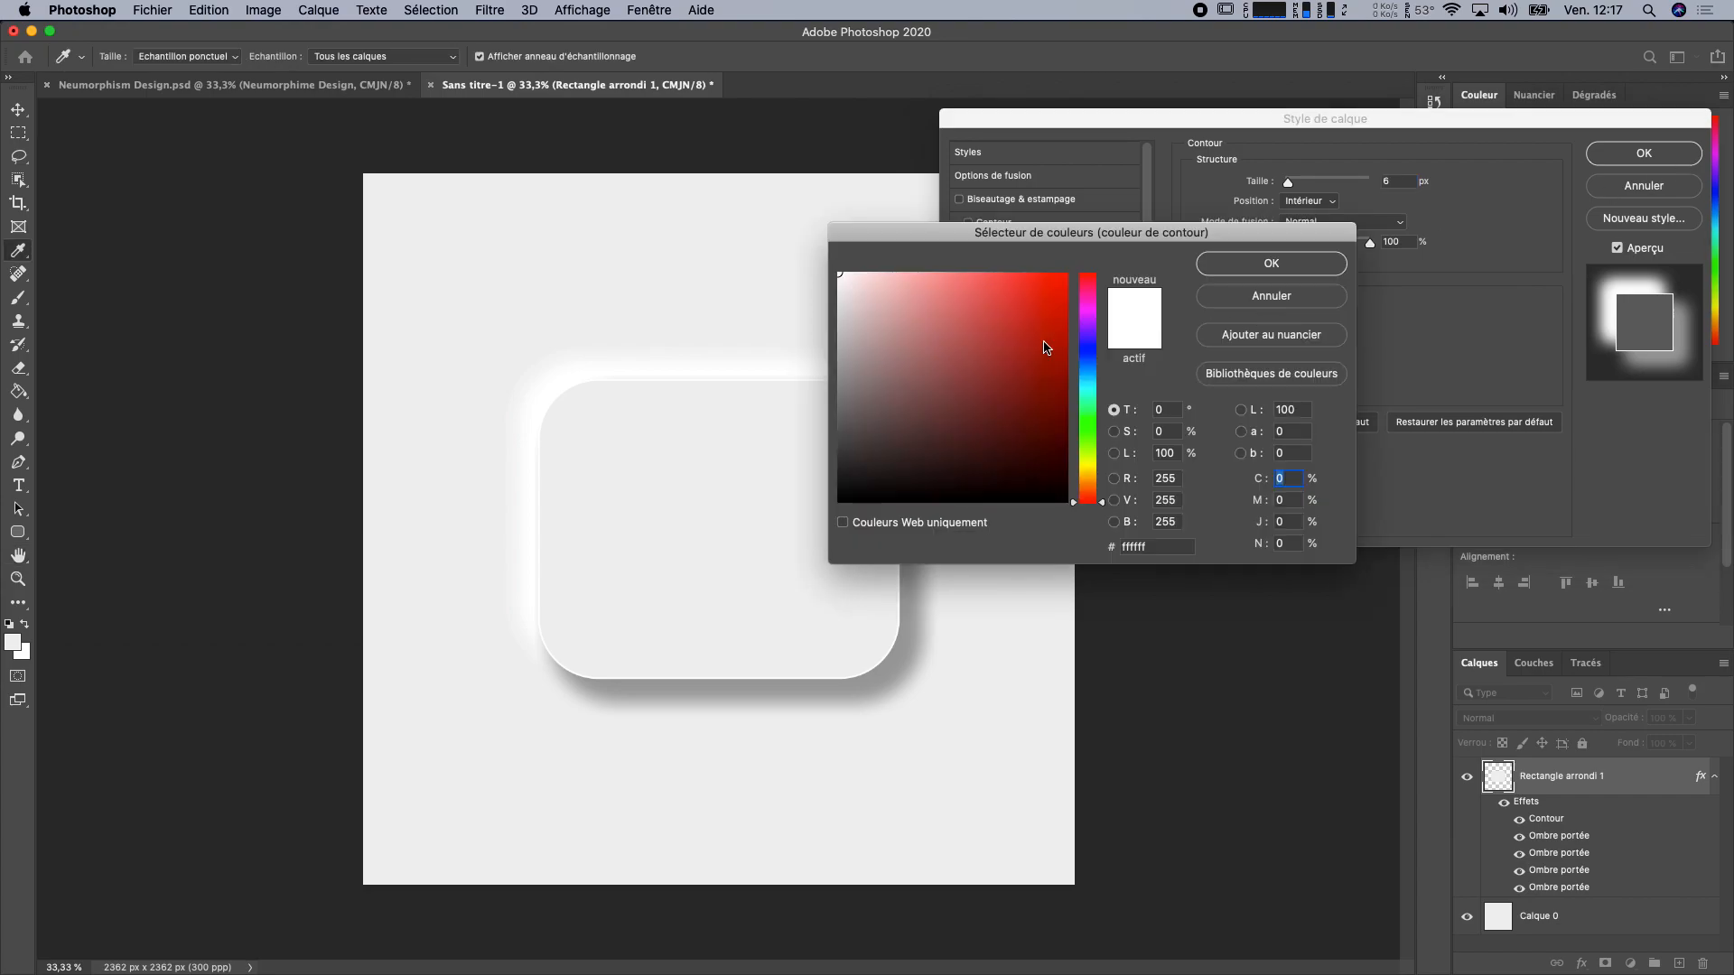
{"action": "left_click", "coordinate": [856, 502]}
{"action": "mouse_move", "coordinate": [858, 500]}
{"action": "left_mouse_down"}
{"action": "mouse_move", "coordinate": [1084, 267]}
{"action": "mouse_move", "coordinate": [817, 256]}
{"action": "mouse_move", "coordinate": [1165, 268]}
{"action": "left_mouse_up"}
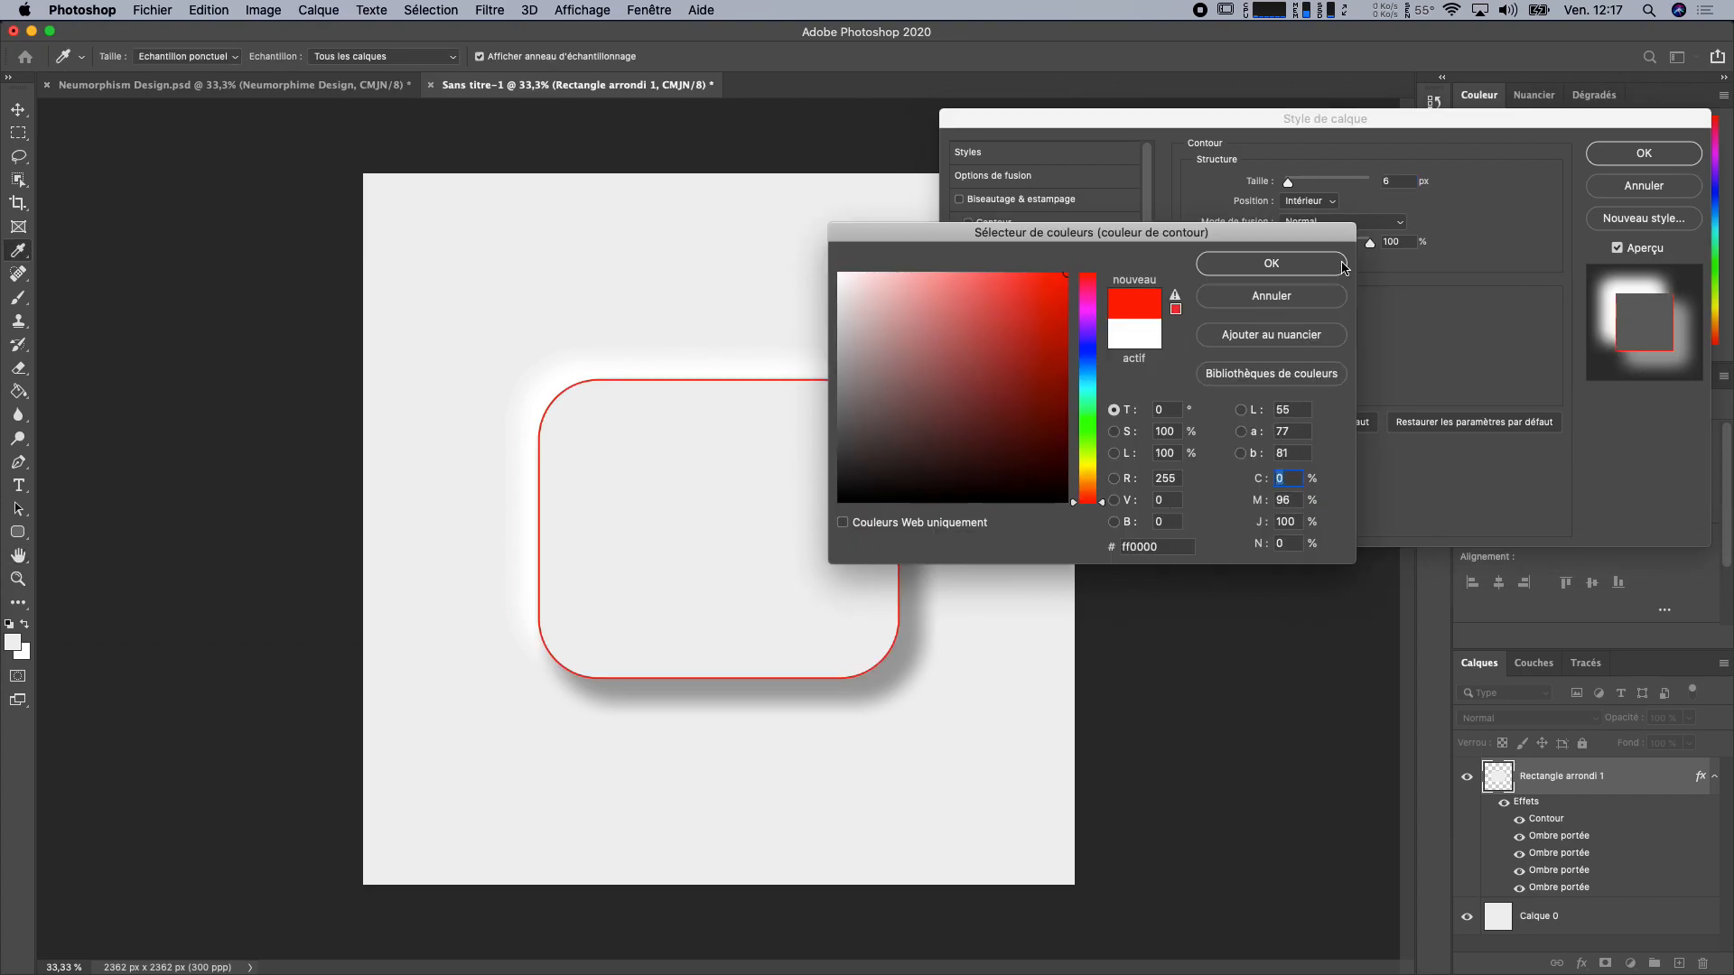
{"action": "left_click", "coordinate": [1298, 265]}
{"action": "left_click", "coordinate": [1251, 316]}
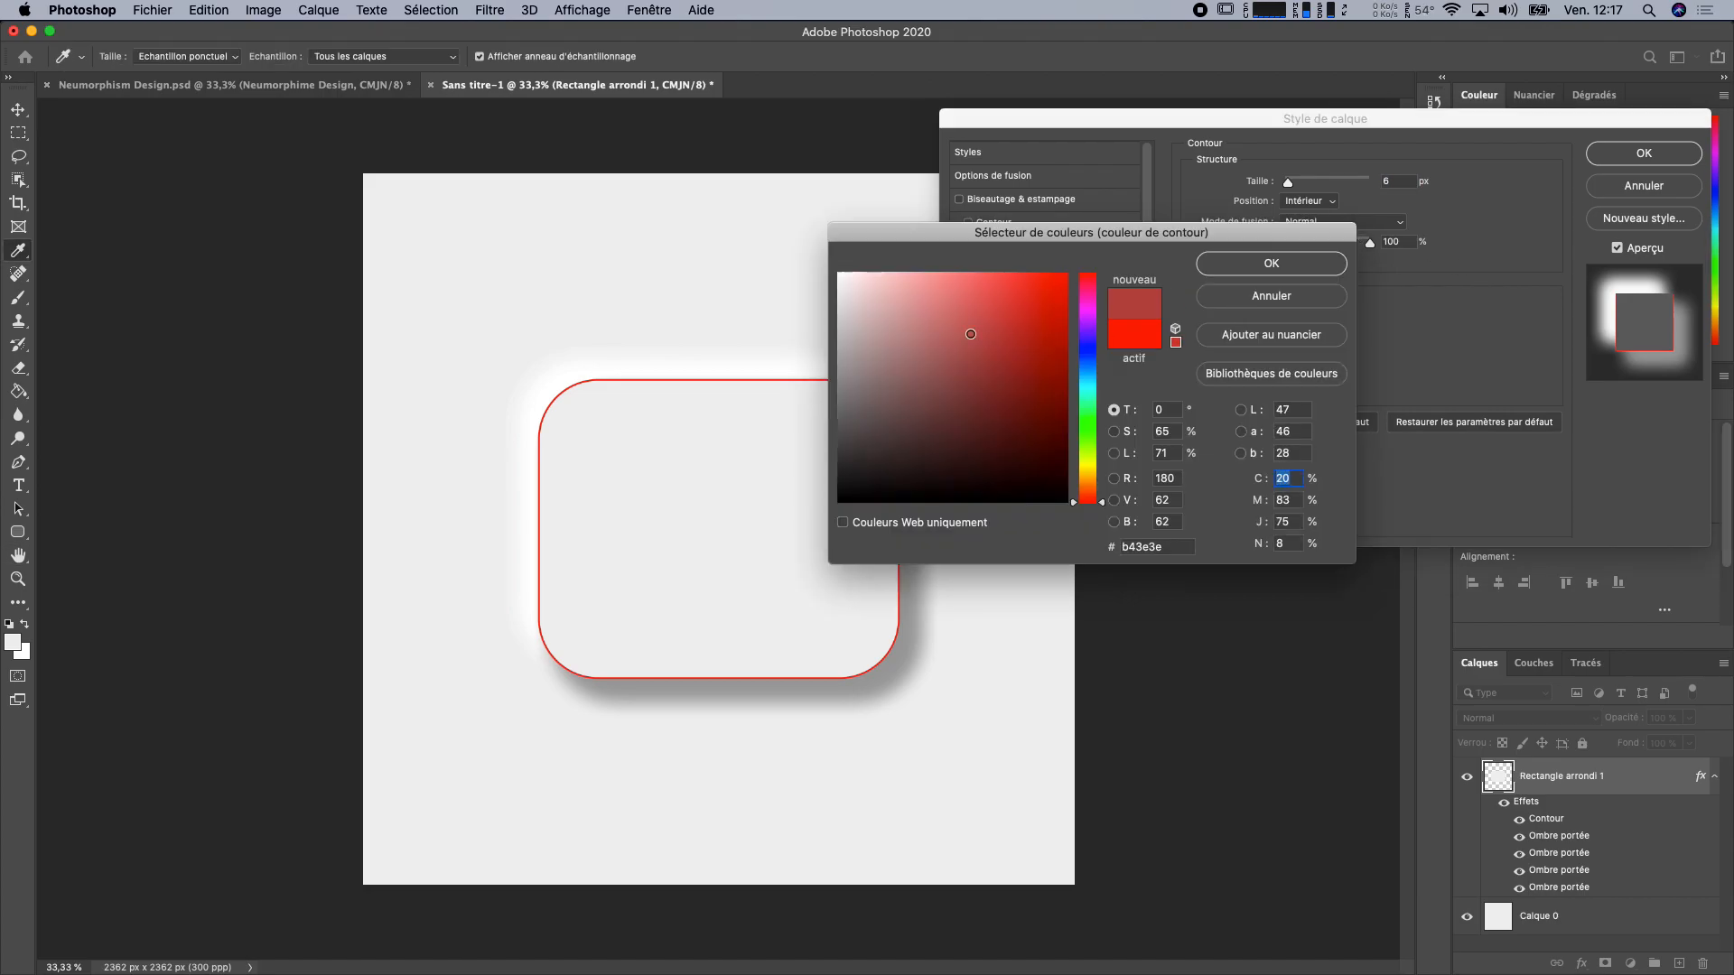
{"action": "left_click_drag", "start_coordinate": [979, 337], "coordinate": [766, 225]}
{"action": "left_click", "coordinate": [1298, 262]}
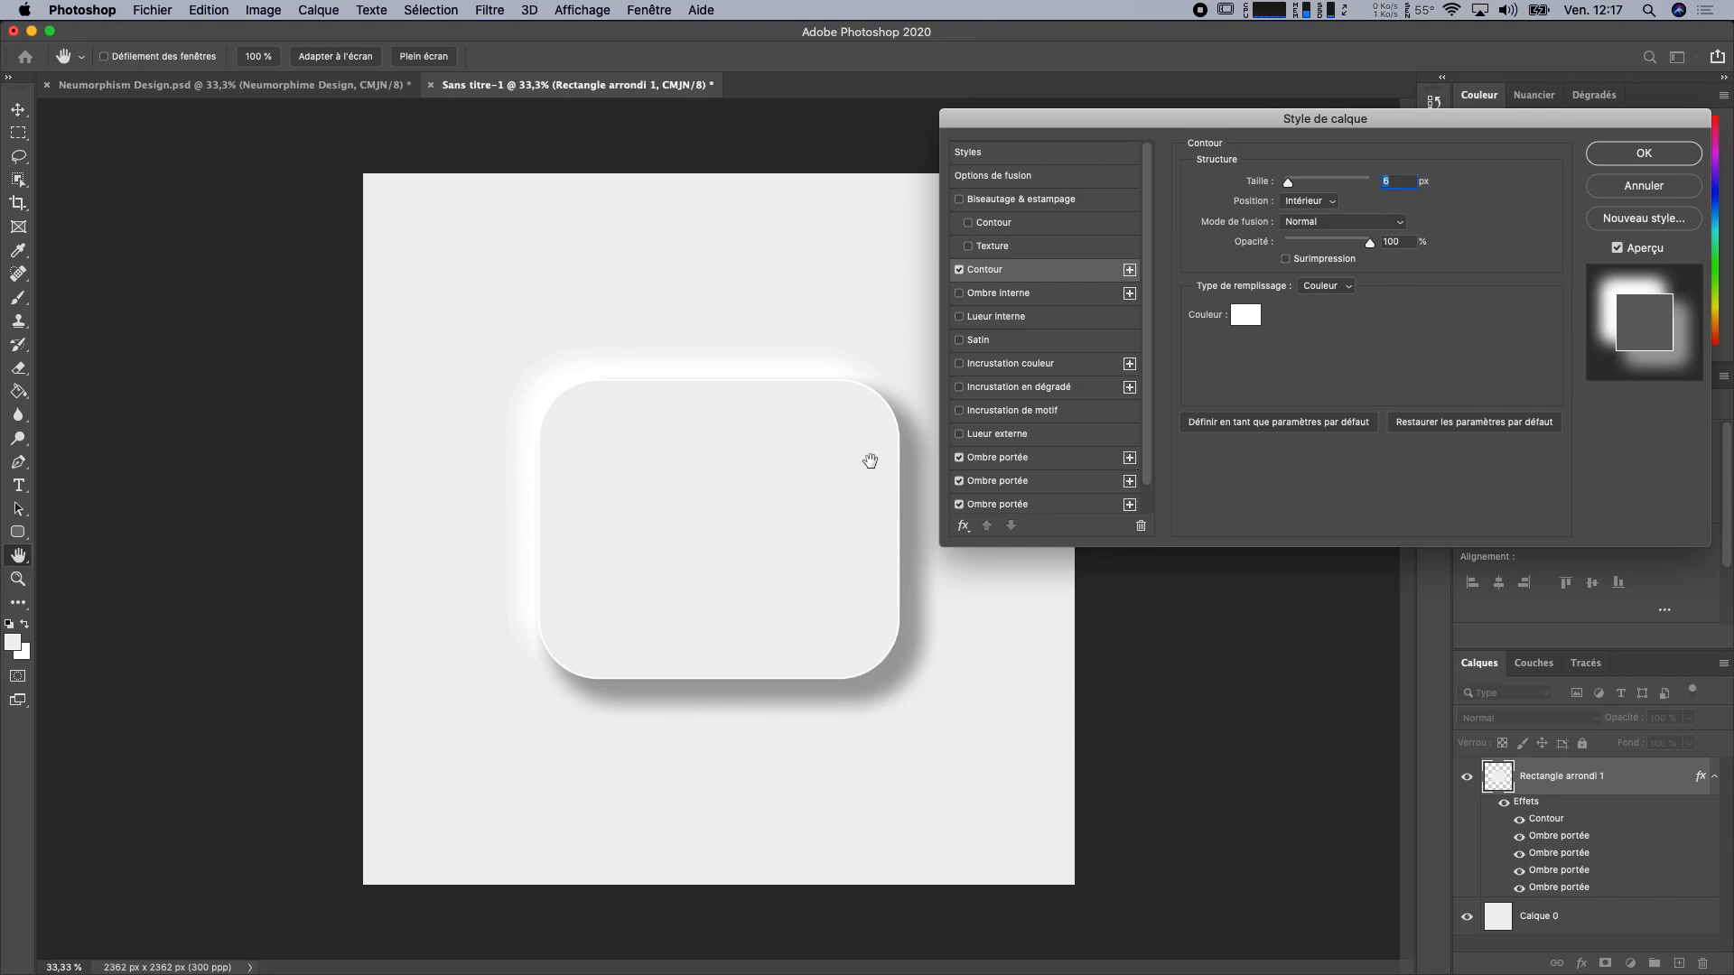
{"action": "left_click", "coordinate": [1642, 156]}
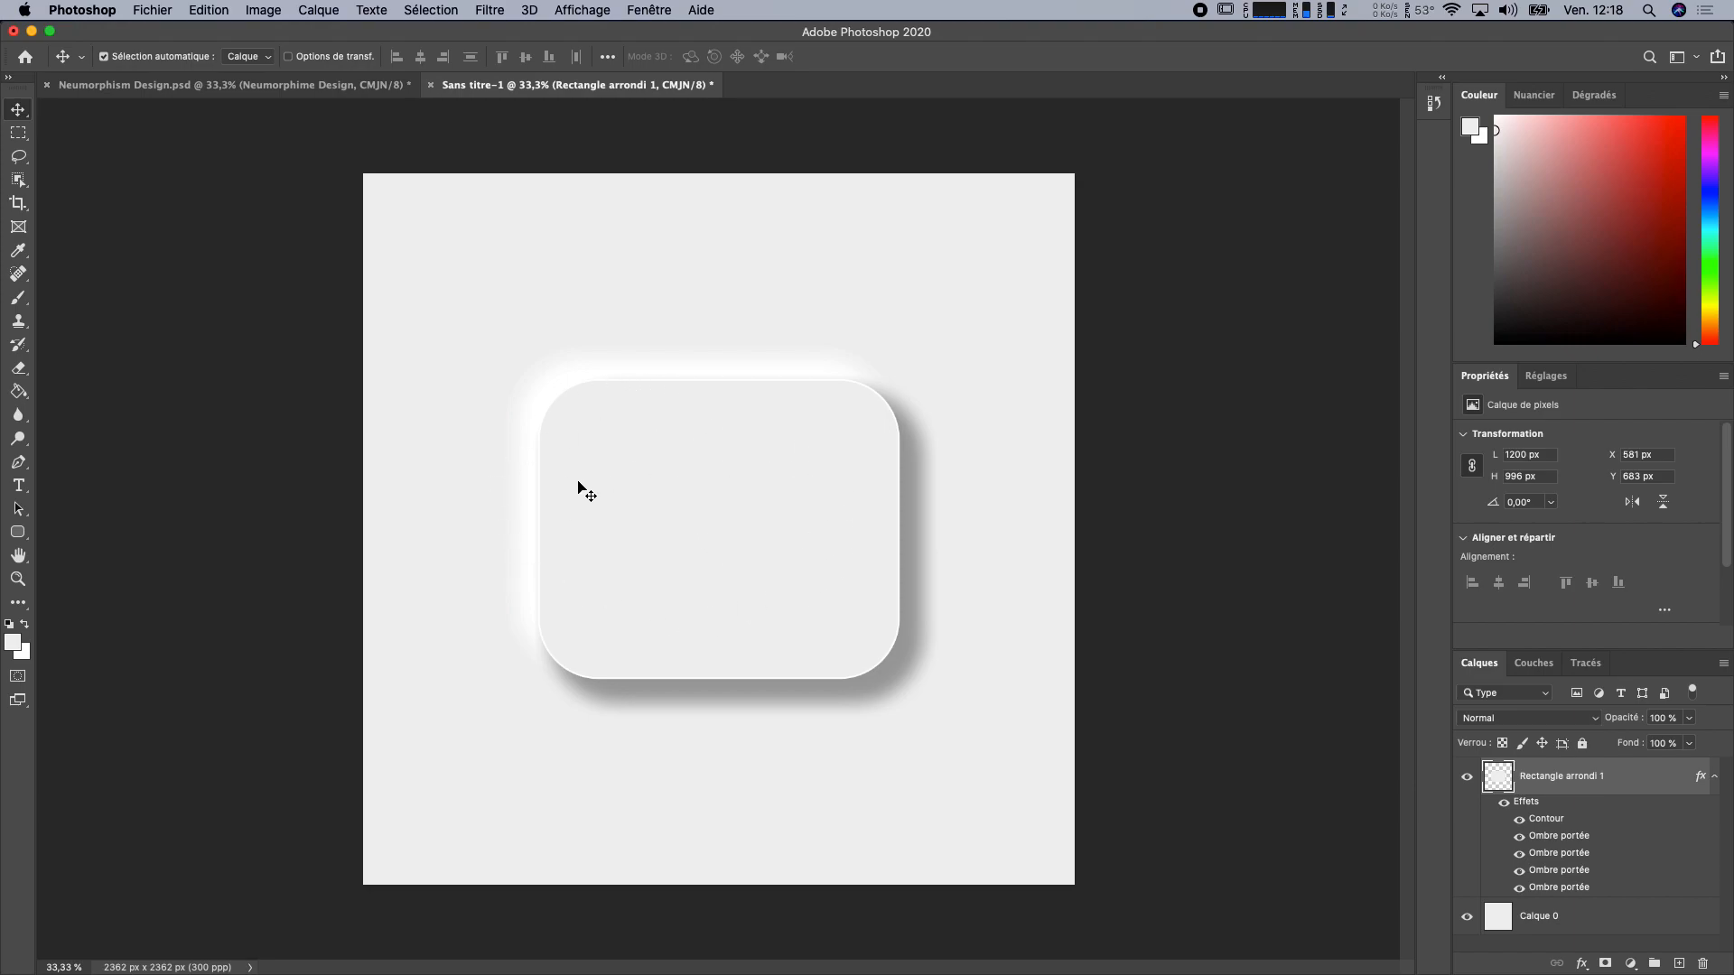
Step: Darken the foreground colour to a neutral light grey for use in the gradient
{"action": "left_click", "coordinate": [11, 643]}
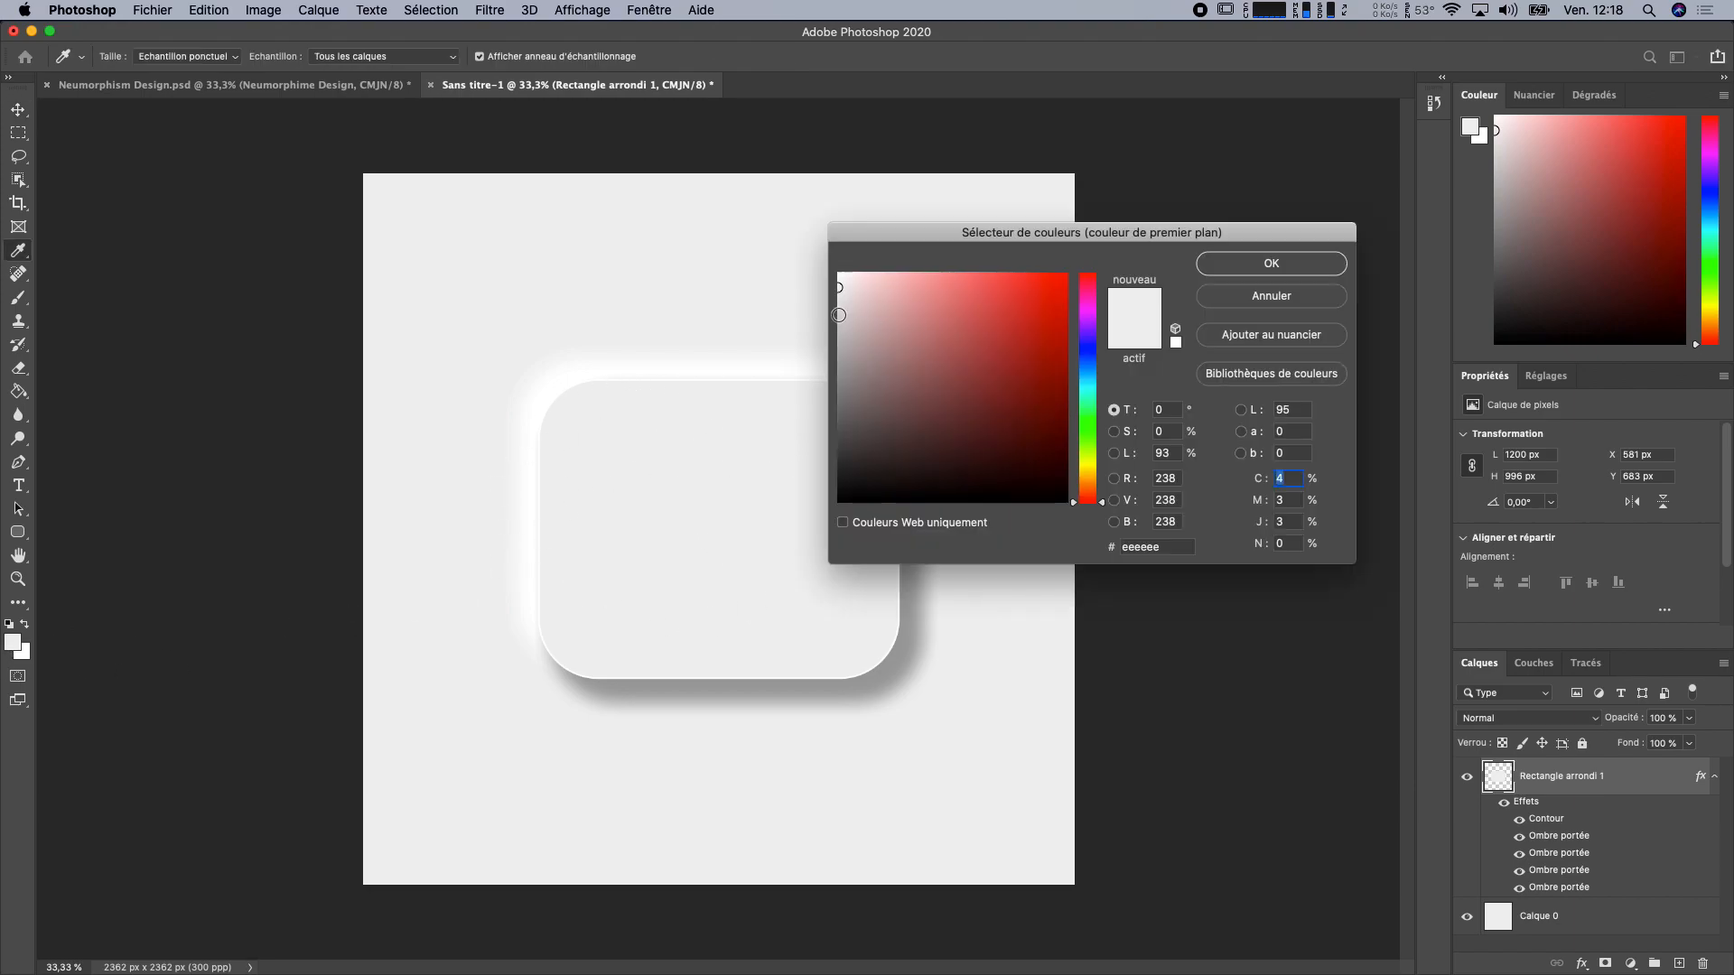
{"action": "left_click", "coordinate": [839, 306]}
{"action": "left_click_drag", "start_coordinate": [838, 306], "coordinate": [839, 324]}
{"action": "left_click", "coordinate": [1271, 263]}
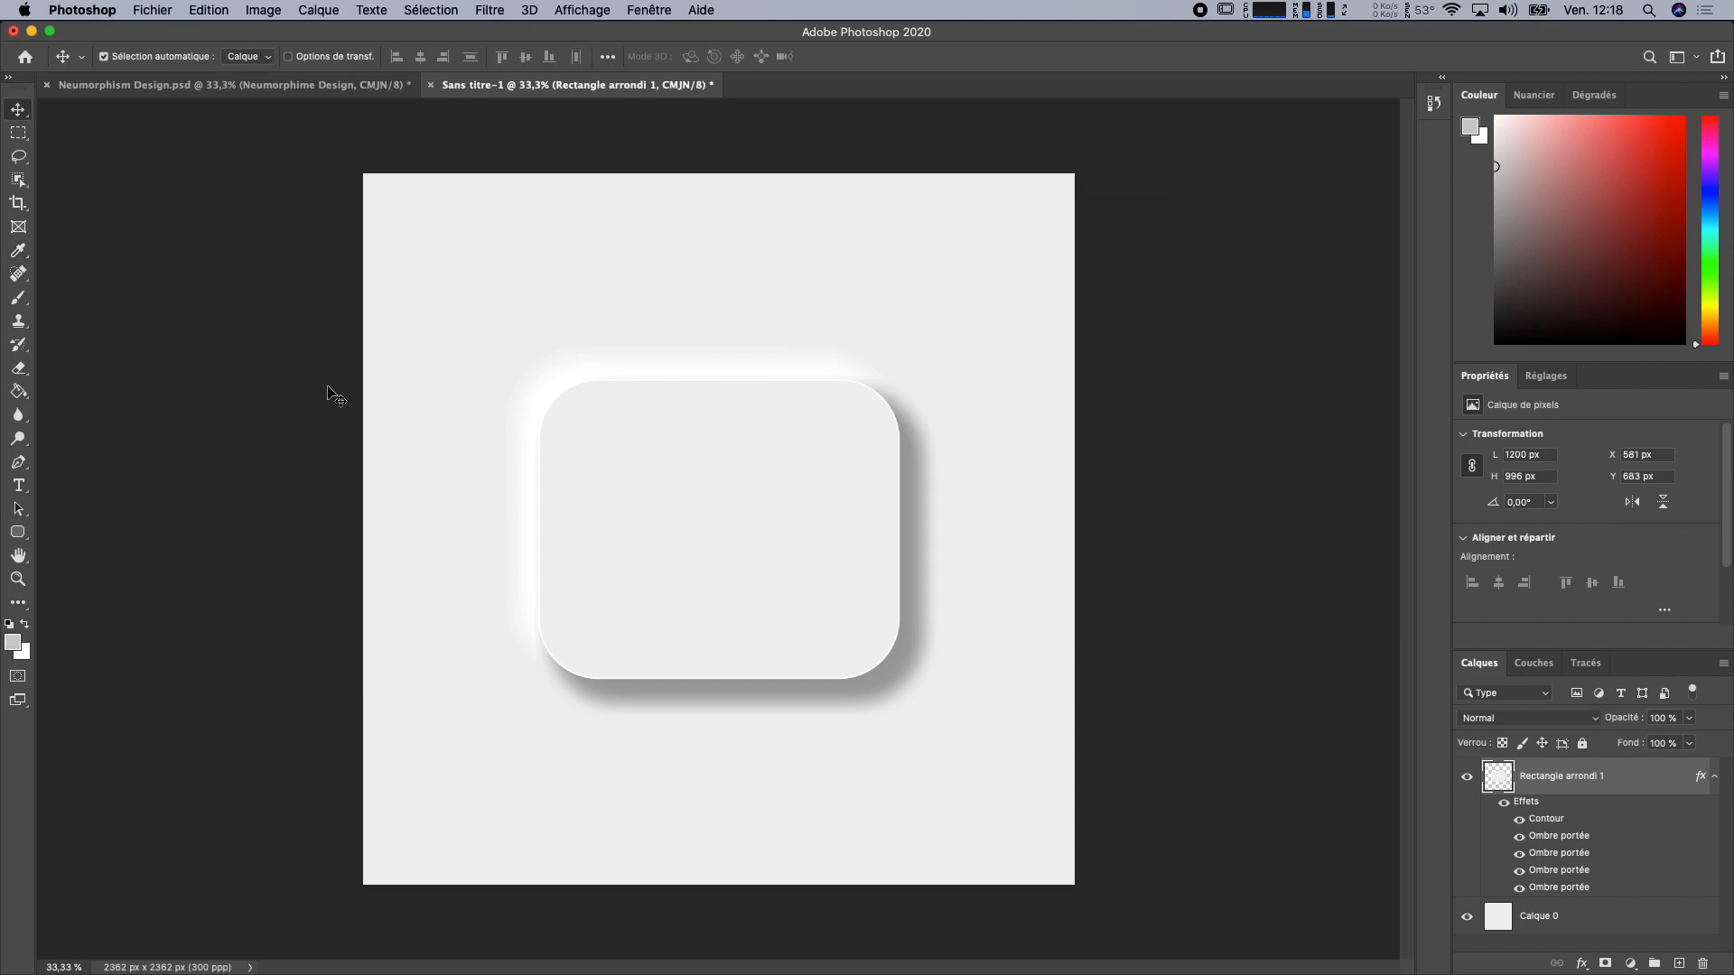
Step: Lock the layer's transparent pixels and apply a radial grey-to-white gradient across the rounded rectangle, running from upper left to lower right
{"action": "left_click", "coordinate": [19, 392]}
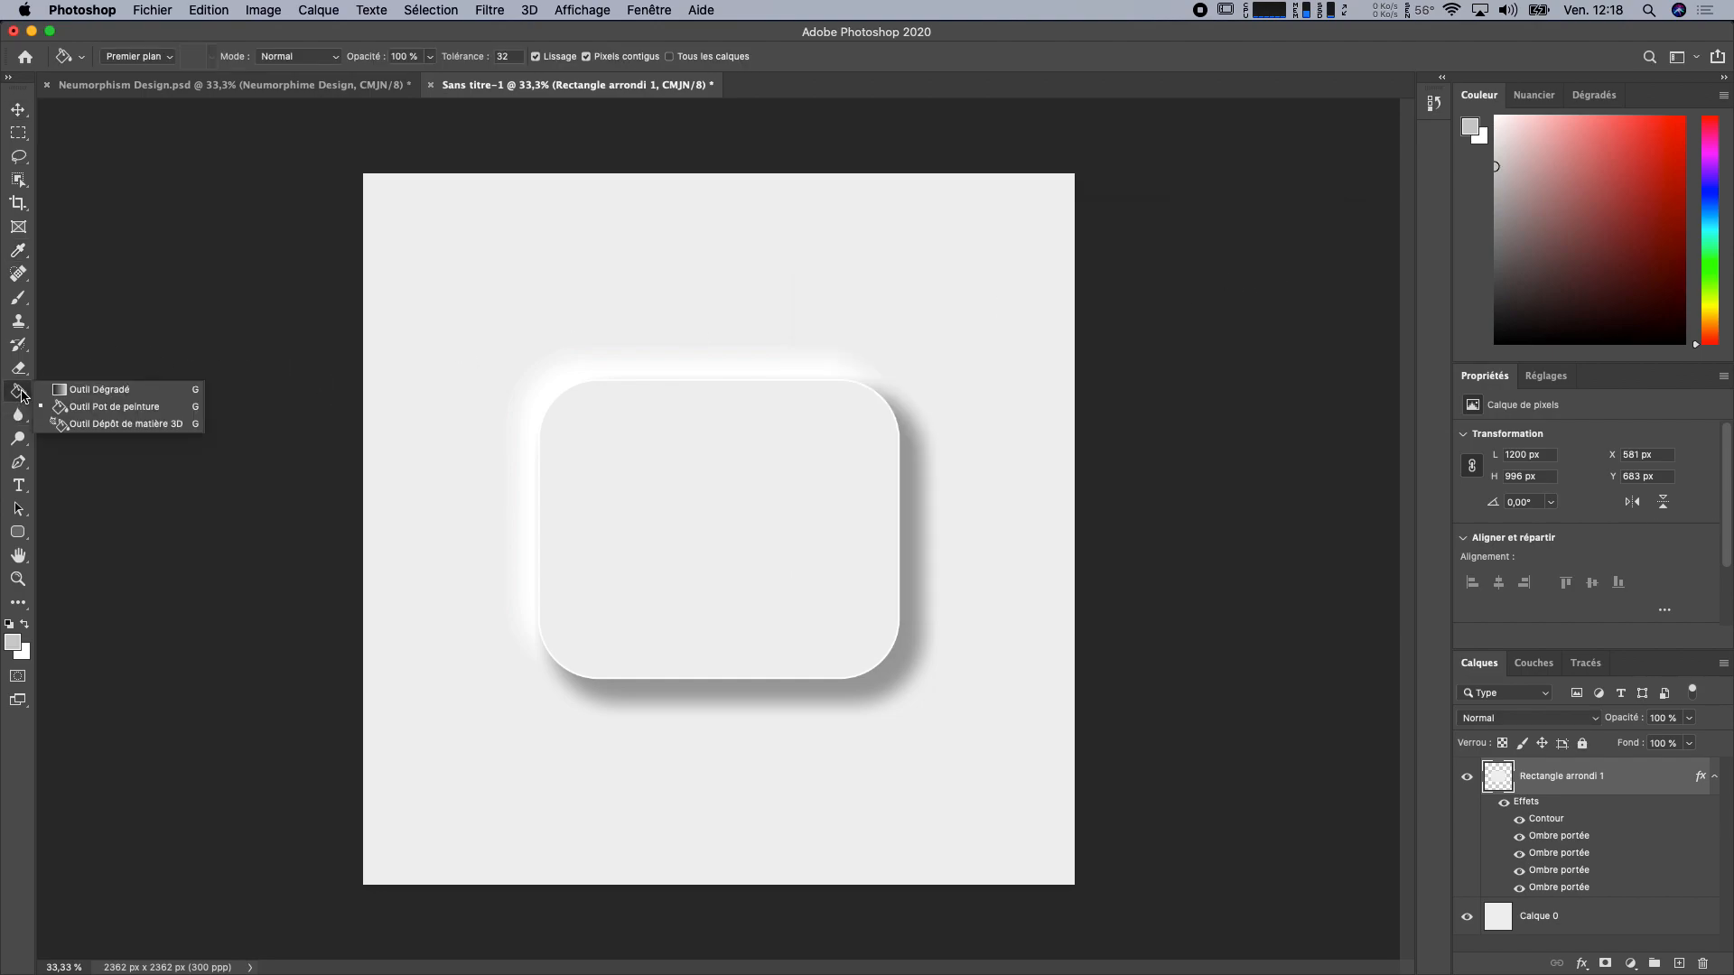
{"action": "left_click", "coordinate": [100, 389]}
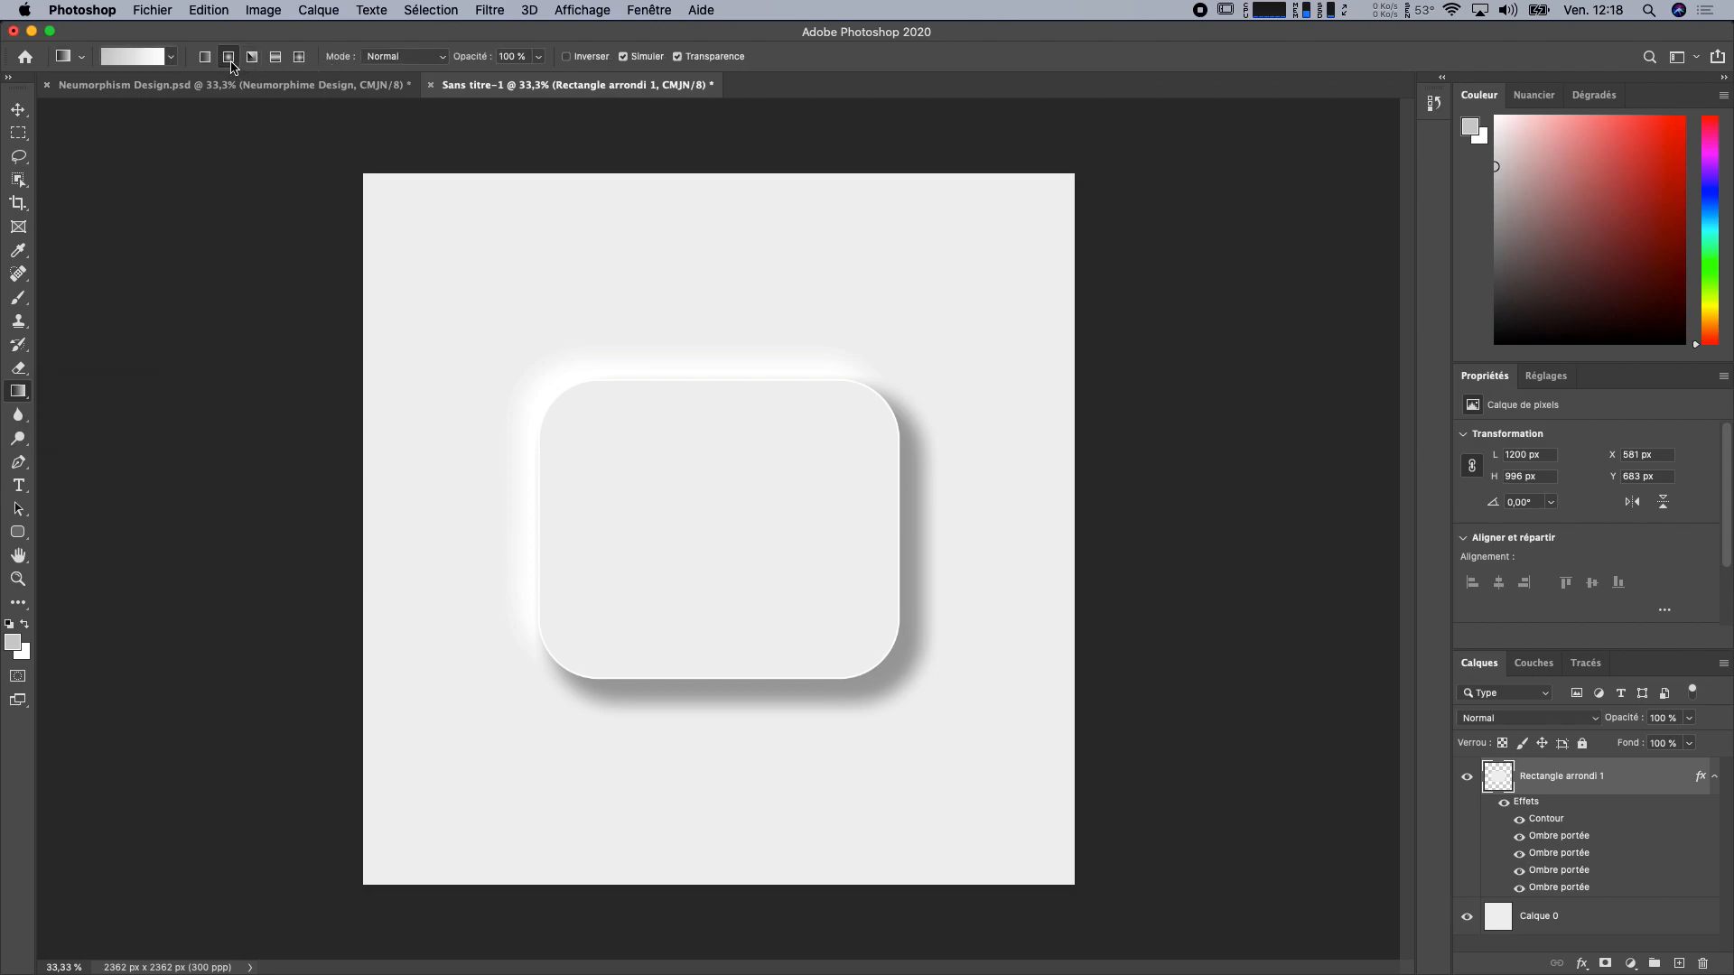
{"action": "left_click_drag", "start_coordinate": [425, 282], "coordinate": [749, 522]}
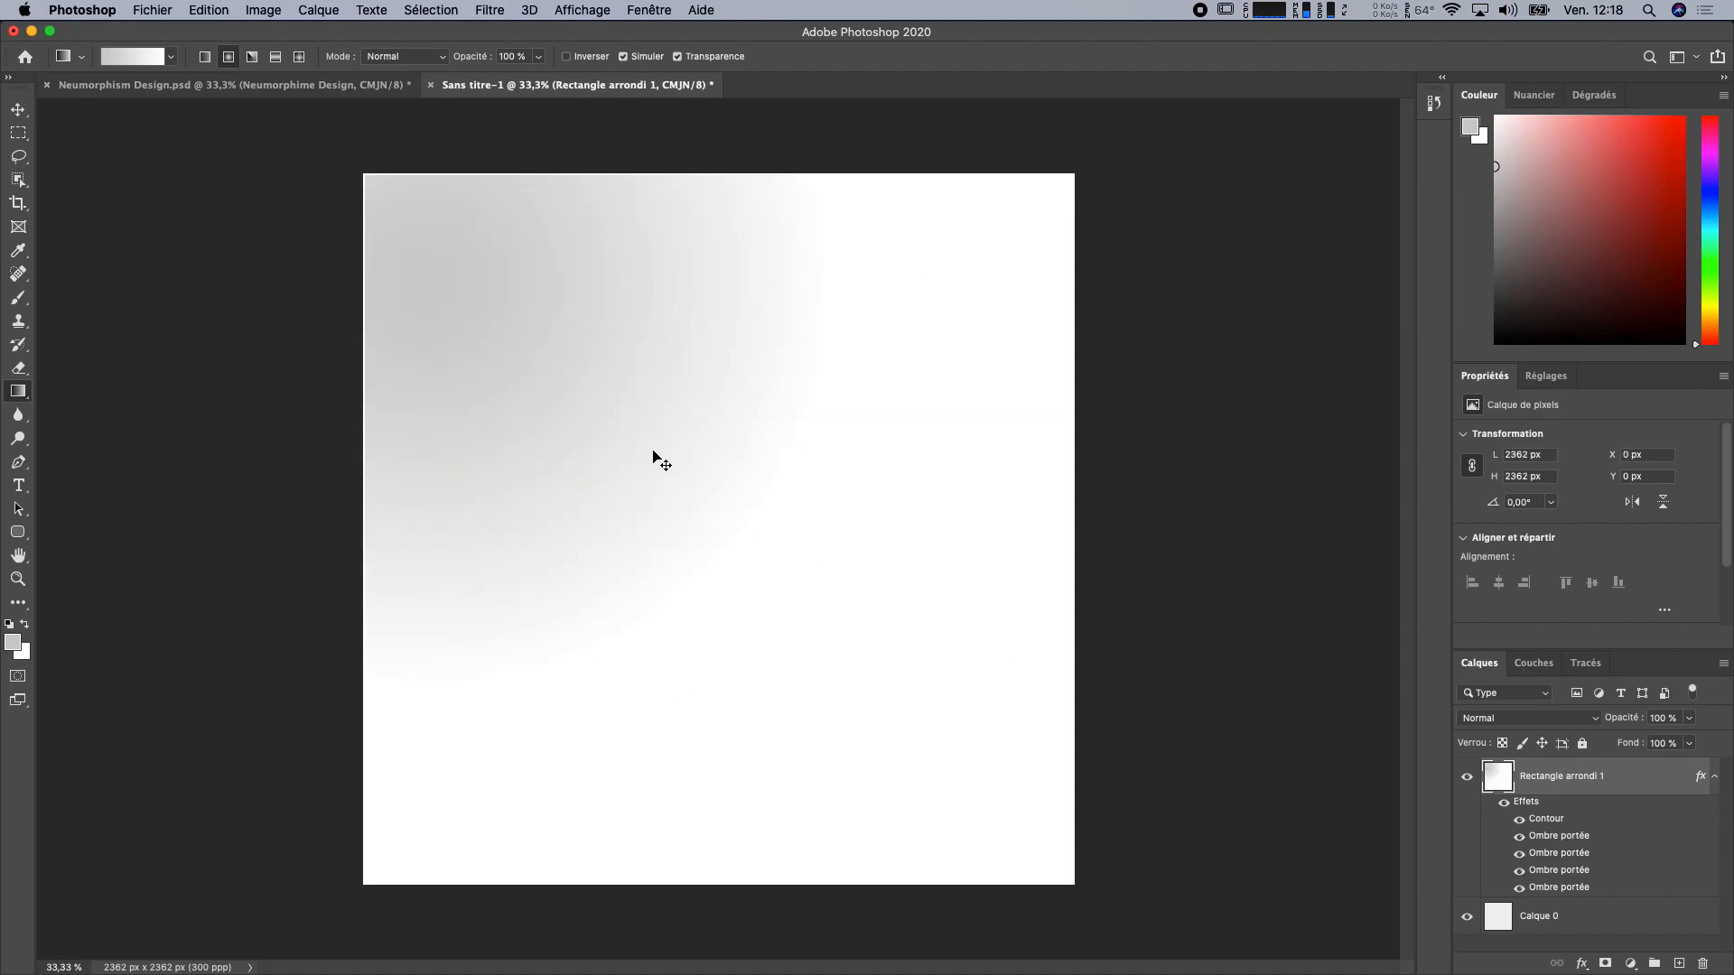
{"action": "key", "text": "super+z"}
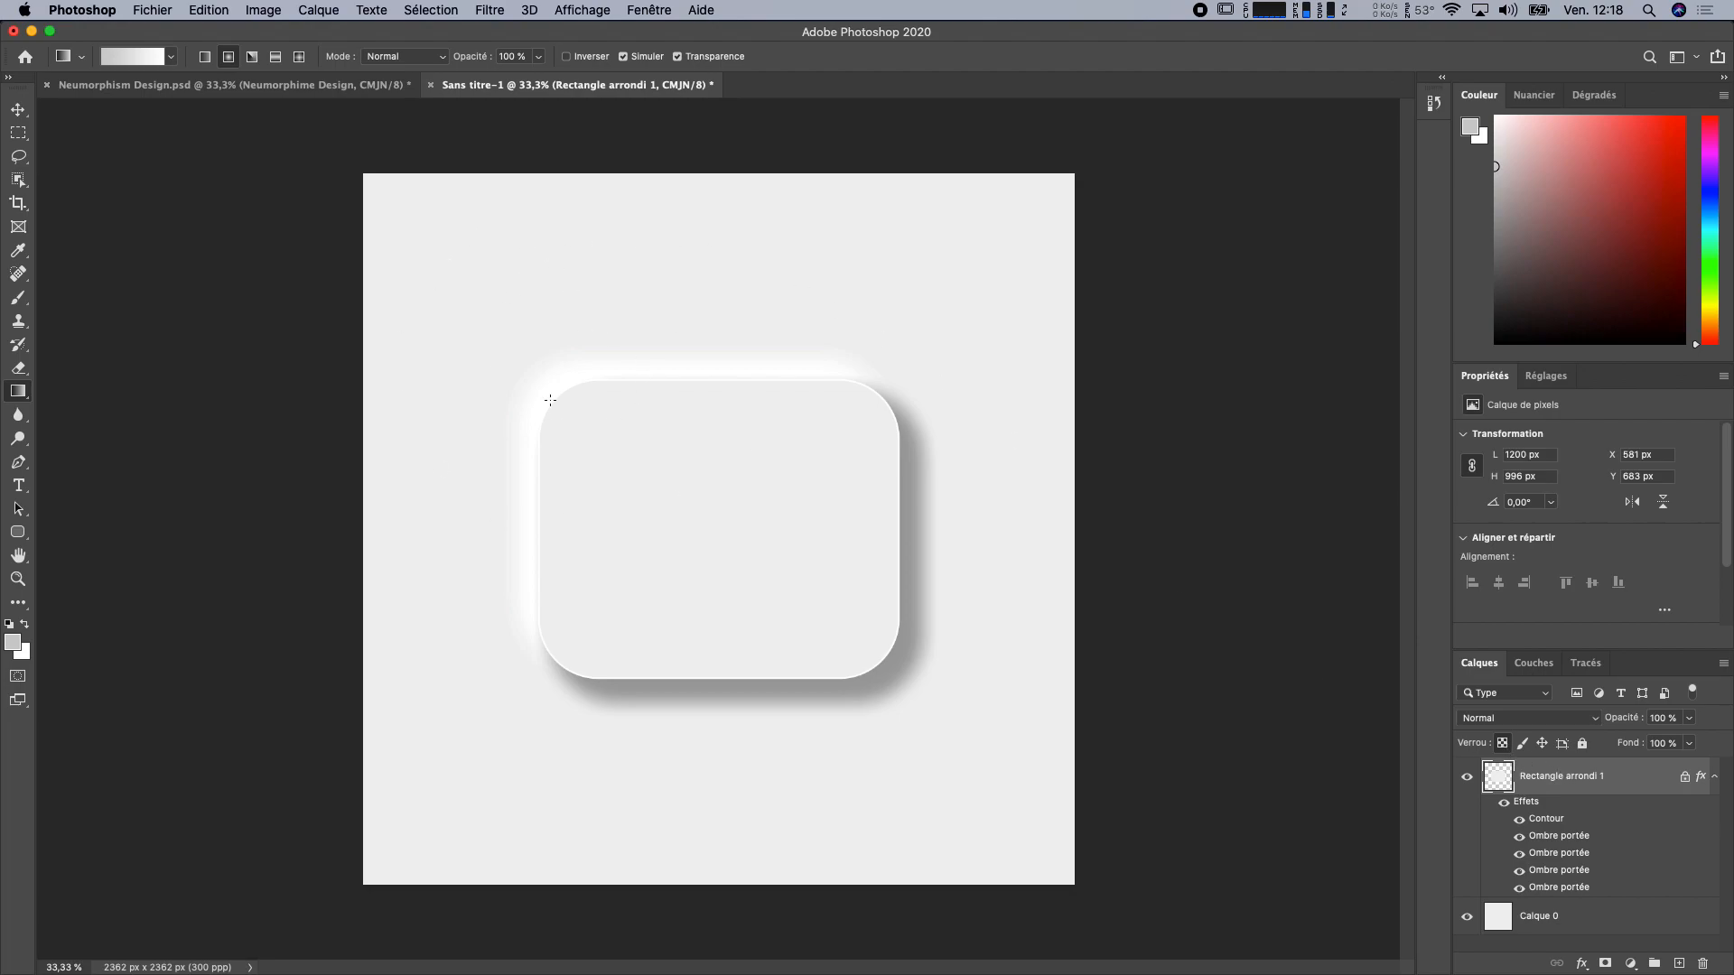
{"action": "left_click_drag", "start_coordinate": [407, 214], "coordinate": [746, 533]}
{"action": "left_click_drag", "start_coordinate": [428, 227], "coordinate": [800, 603]}
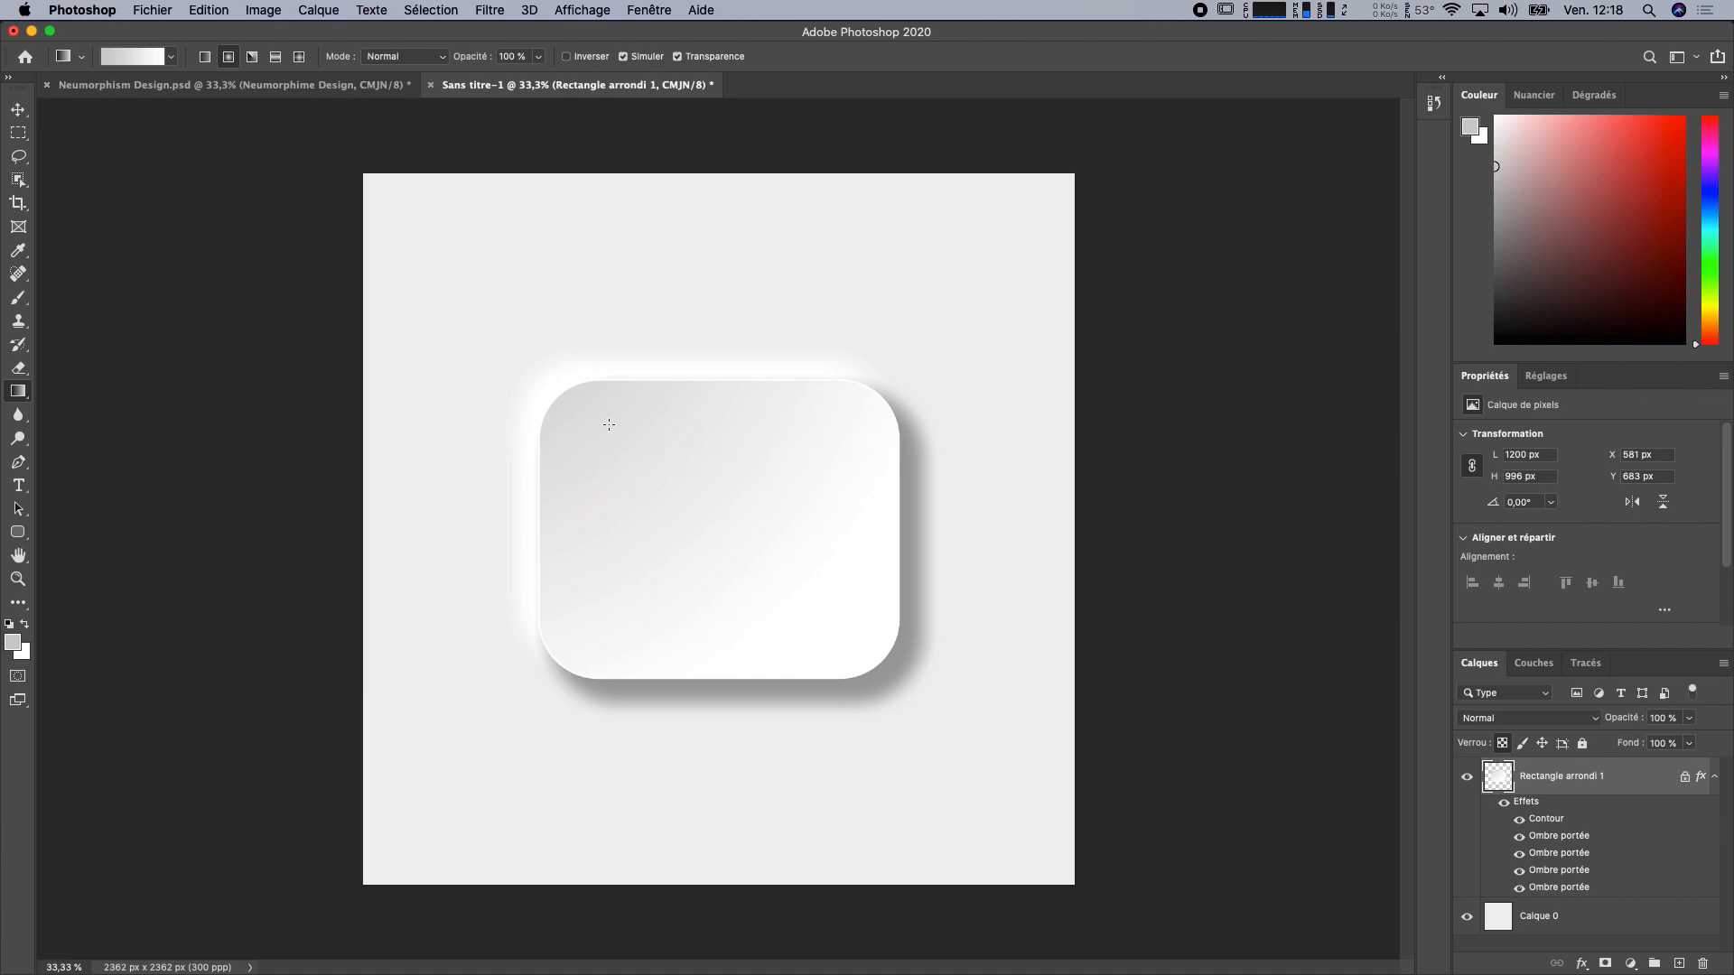
Step: Examine the four inner shadow settings of the Rectangle arrondi 2 layer in Neumorphism Design.psd, leaving them unchanged
{"action": "left_click", "coordinate": [402, 87]}
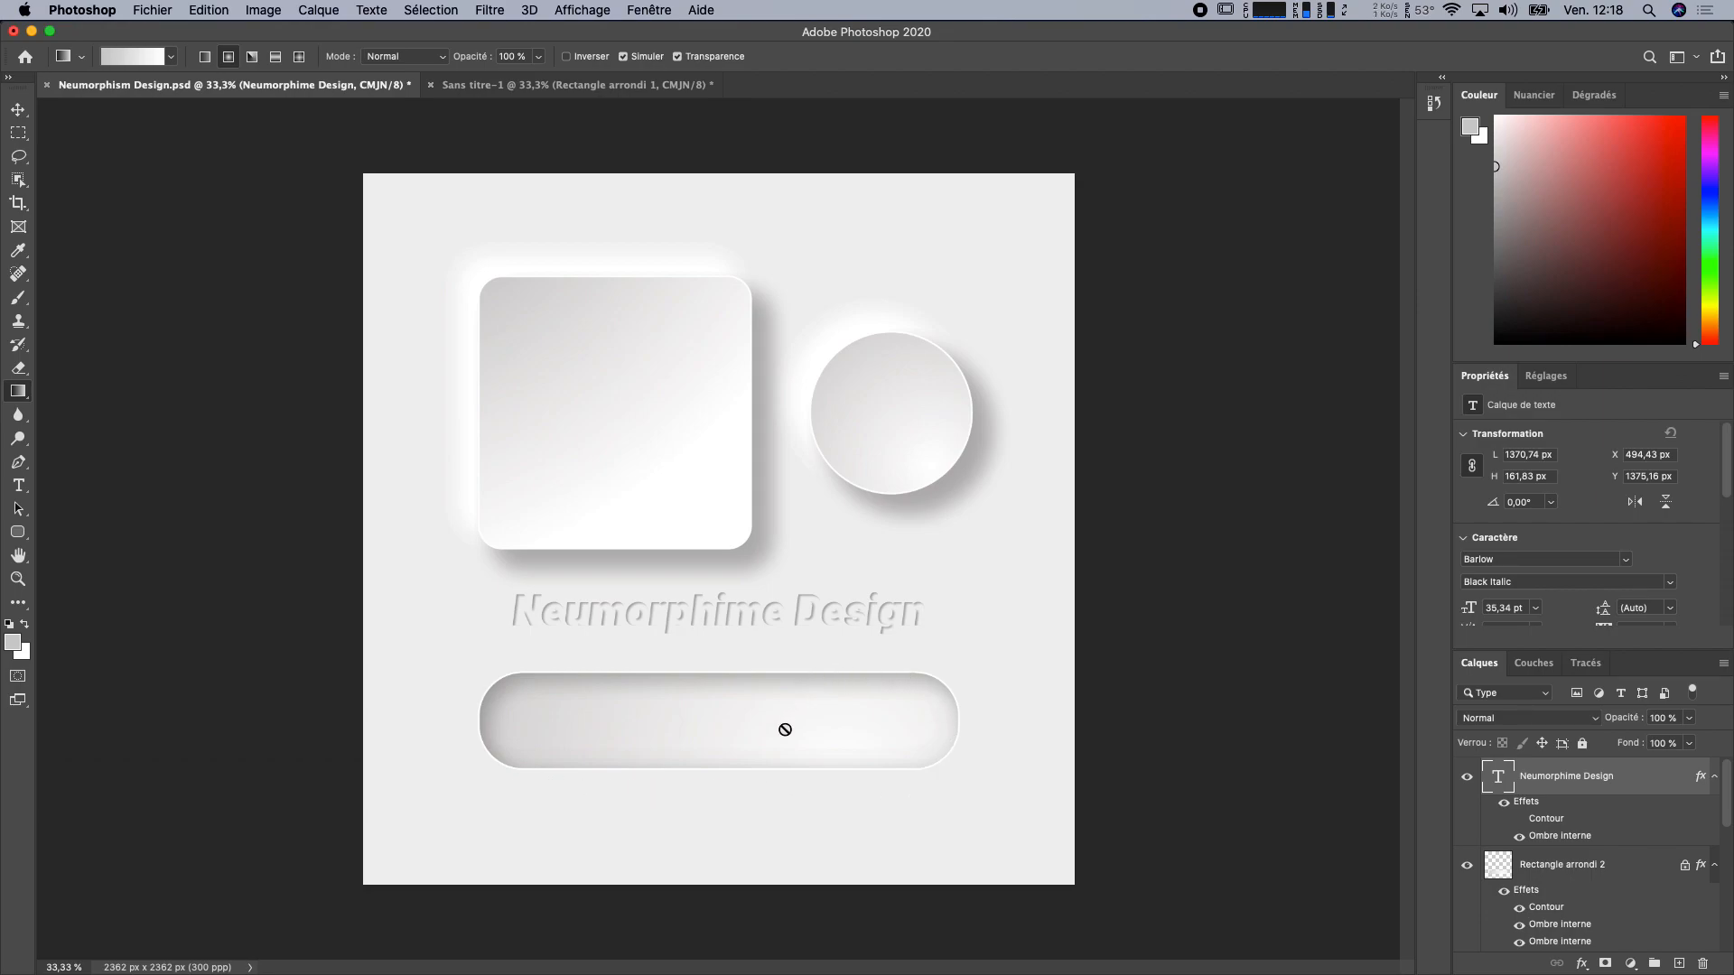
{"action": "mouse_move", "coordinate": [1726, 808]}
{"action": "left_mouse_down"}
{"action": "mouse_move", "coordinate": [1728, 835]}
{"action": "mouse_move", "coordinate": [1728, 803]}
{"action": "left_mouse_up"}
{"action": "left_click", "coordinate": [1577, 864]}
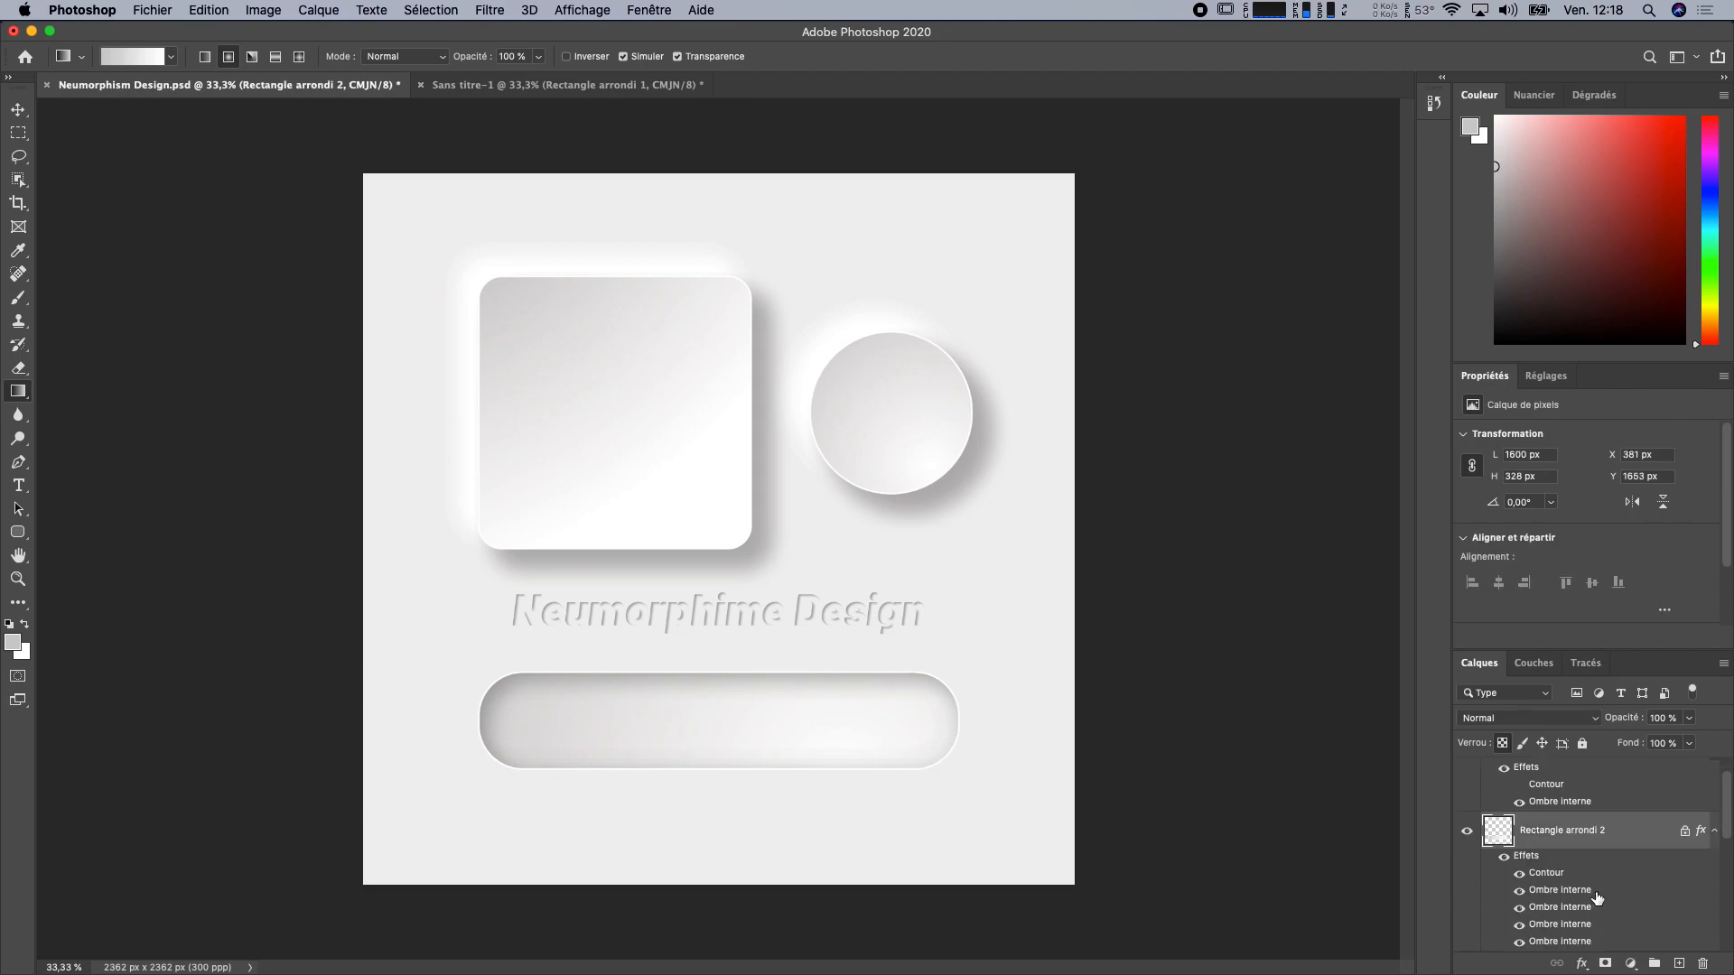
{"action": "double_click", "coordinate": [1643, 834]}
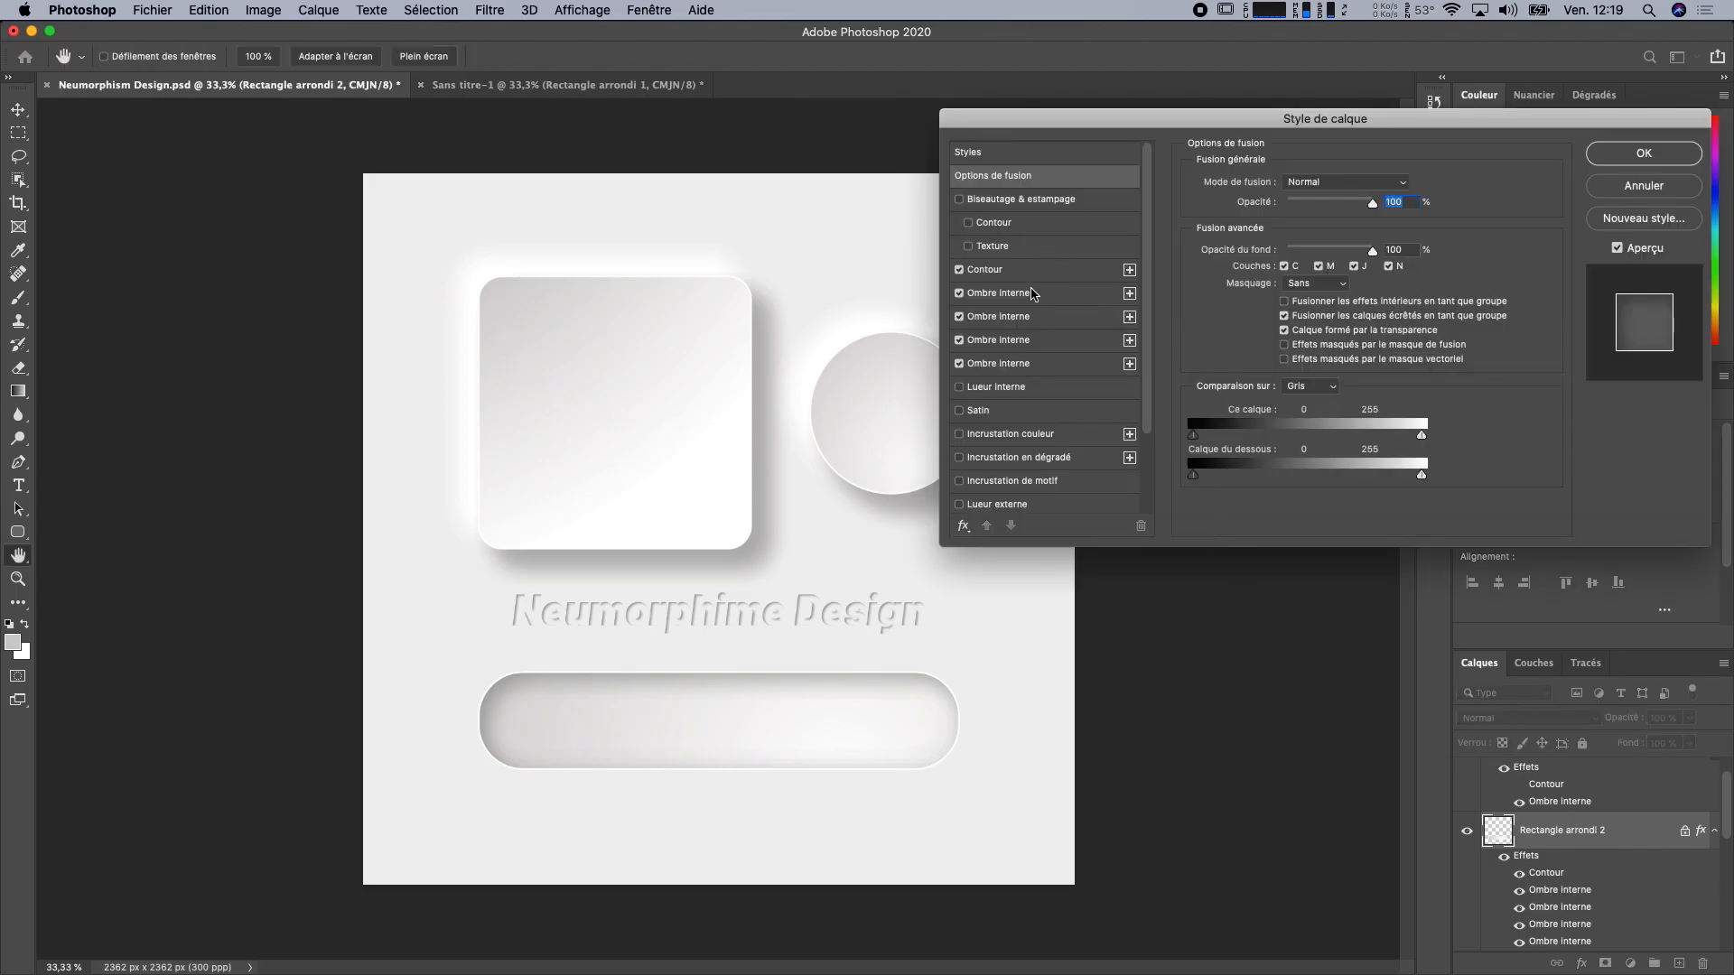
{"action": "left_click", "coordinate": [1036, 294]}
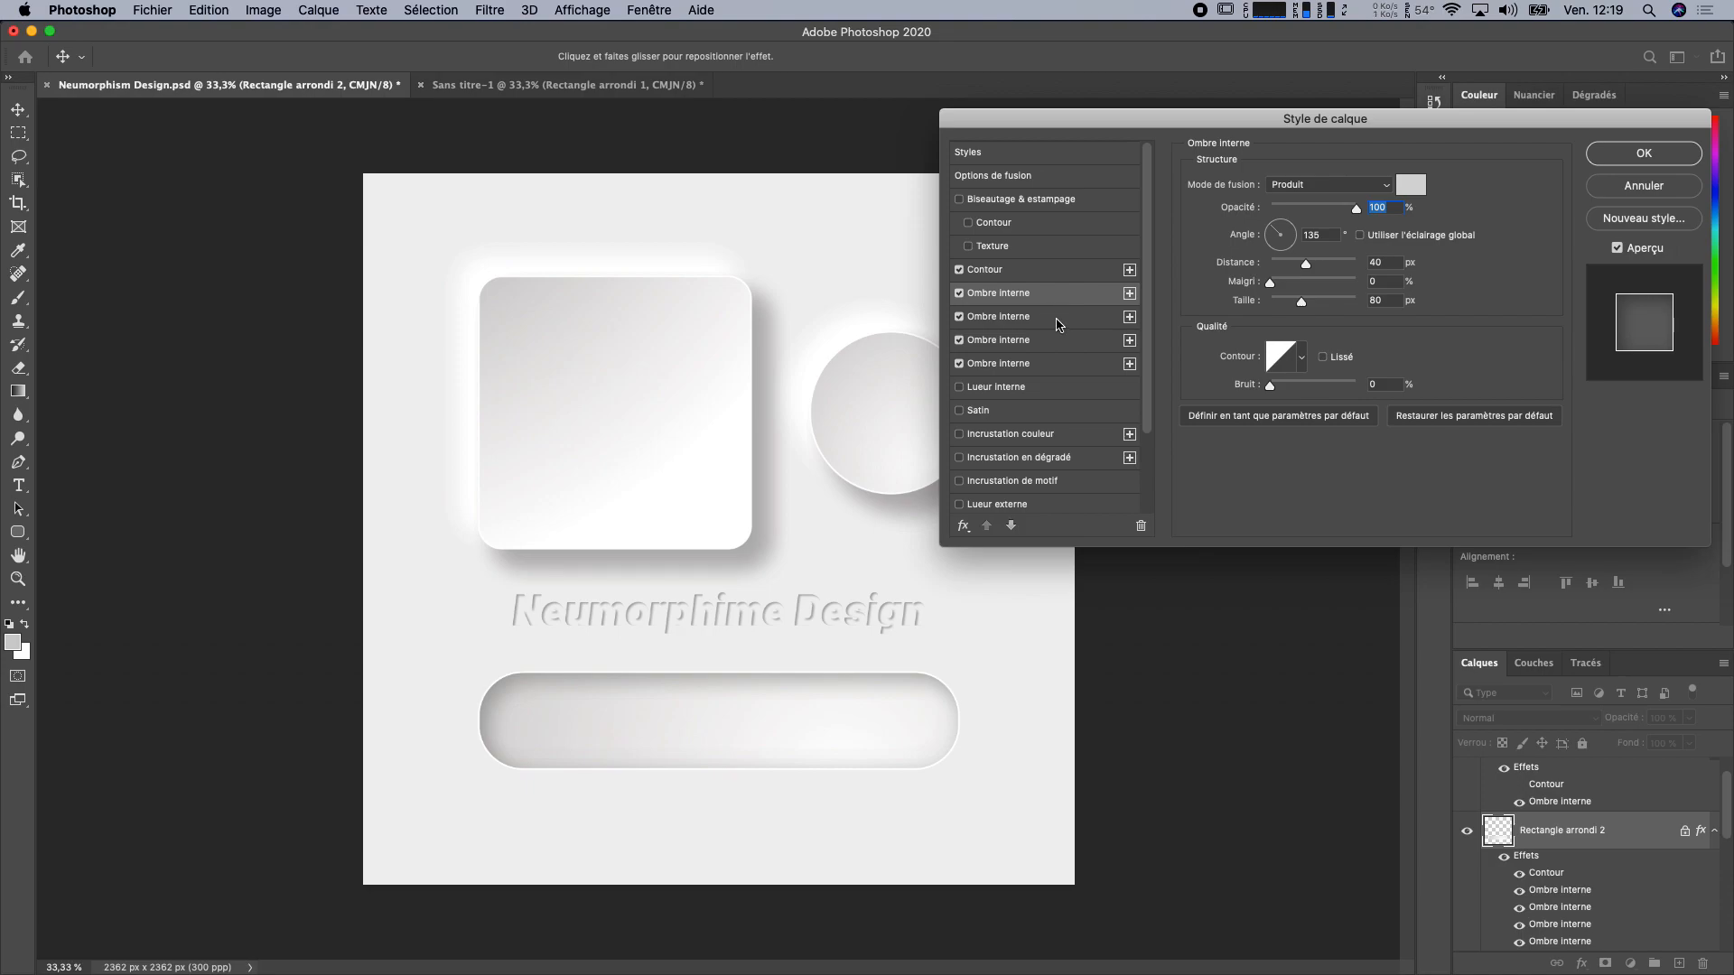
{"action": "left_click", "coordinate": [1058, 318]}
{"action": "left_click", "coordinate": [1062, 341]}
{"action": "left_click", "coordinate": [1067, 364]}
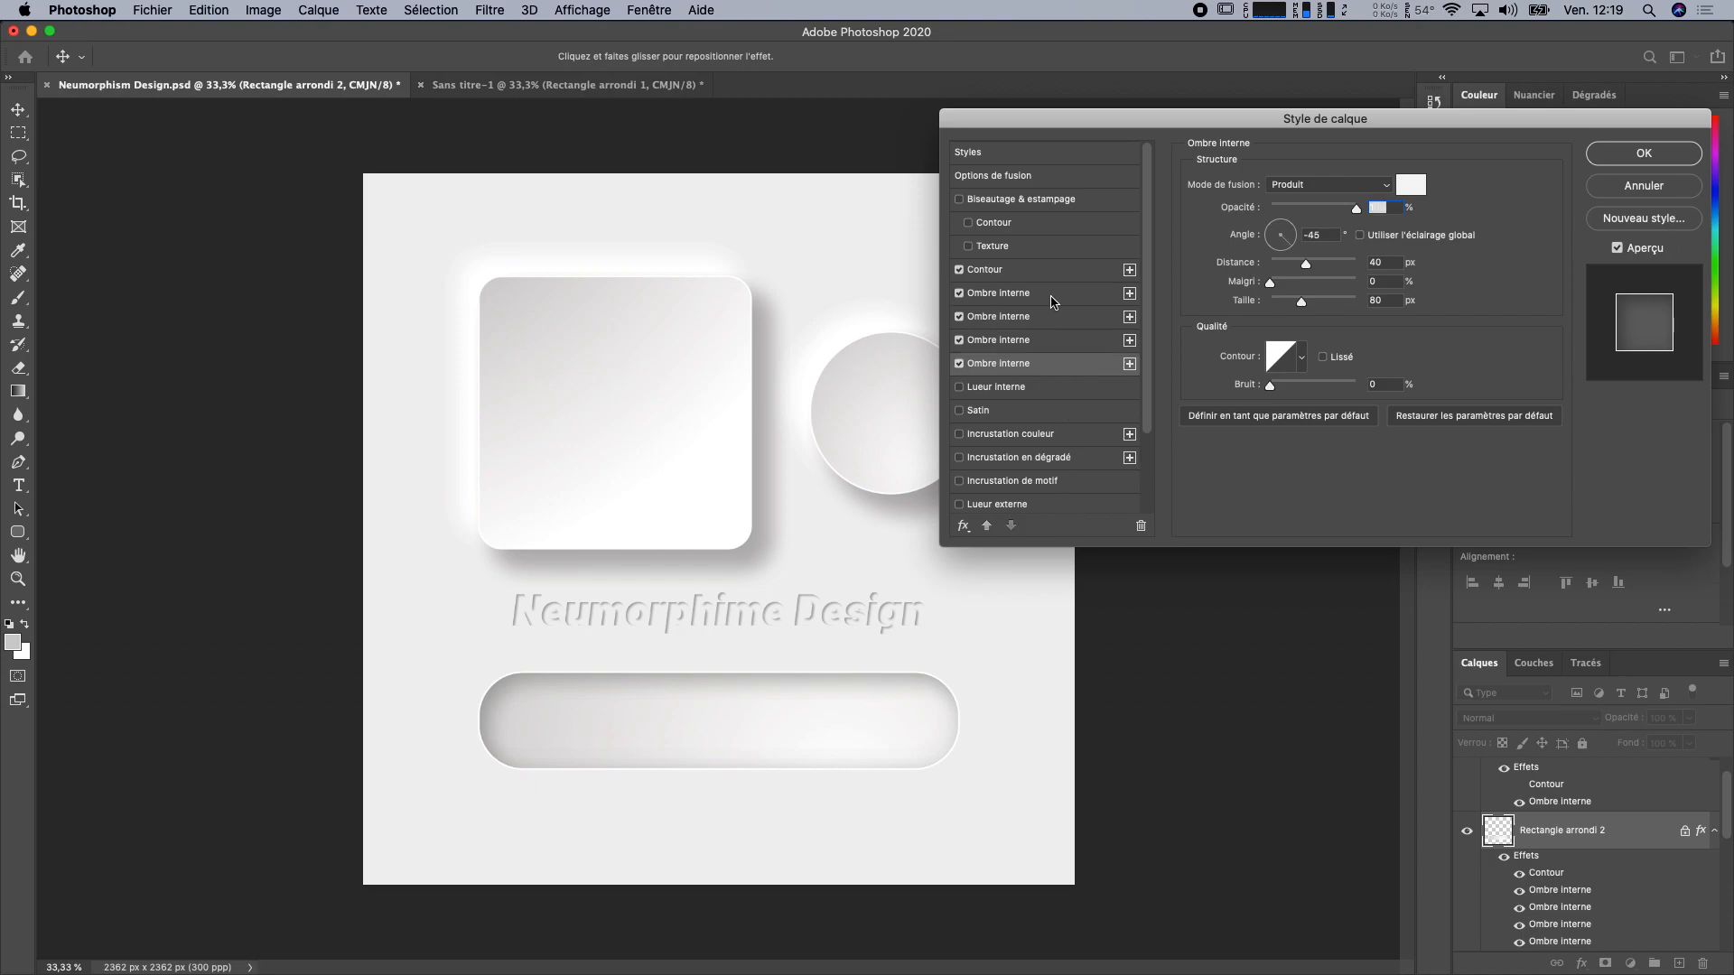
{"action": "left_click", "coordinate": [1644, 186]}
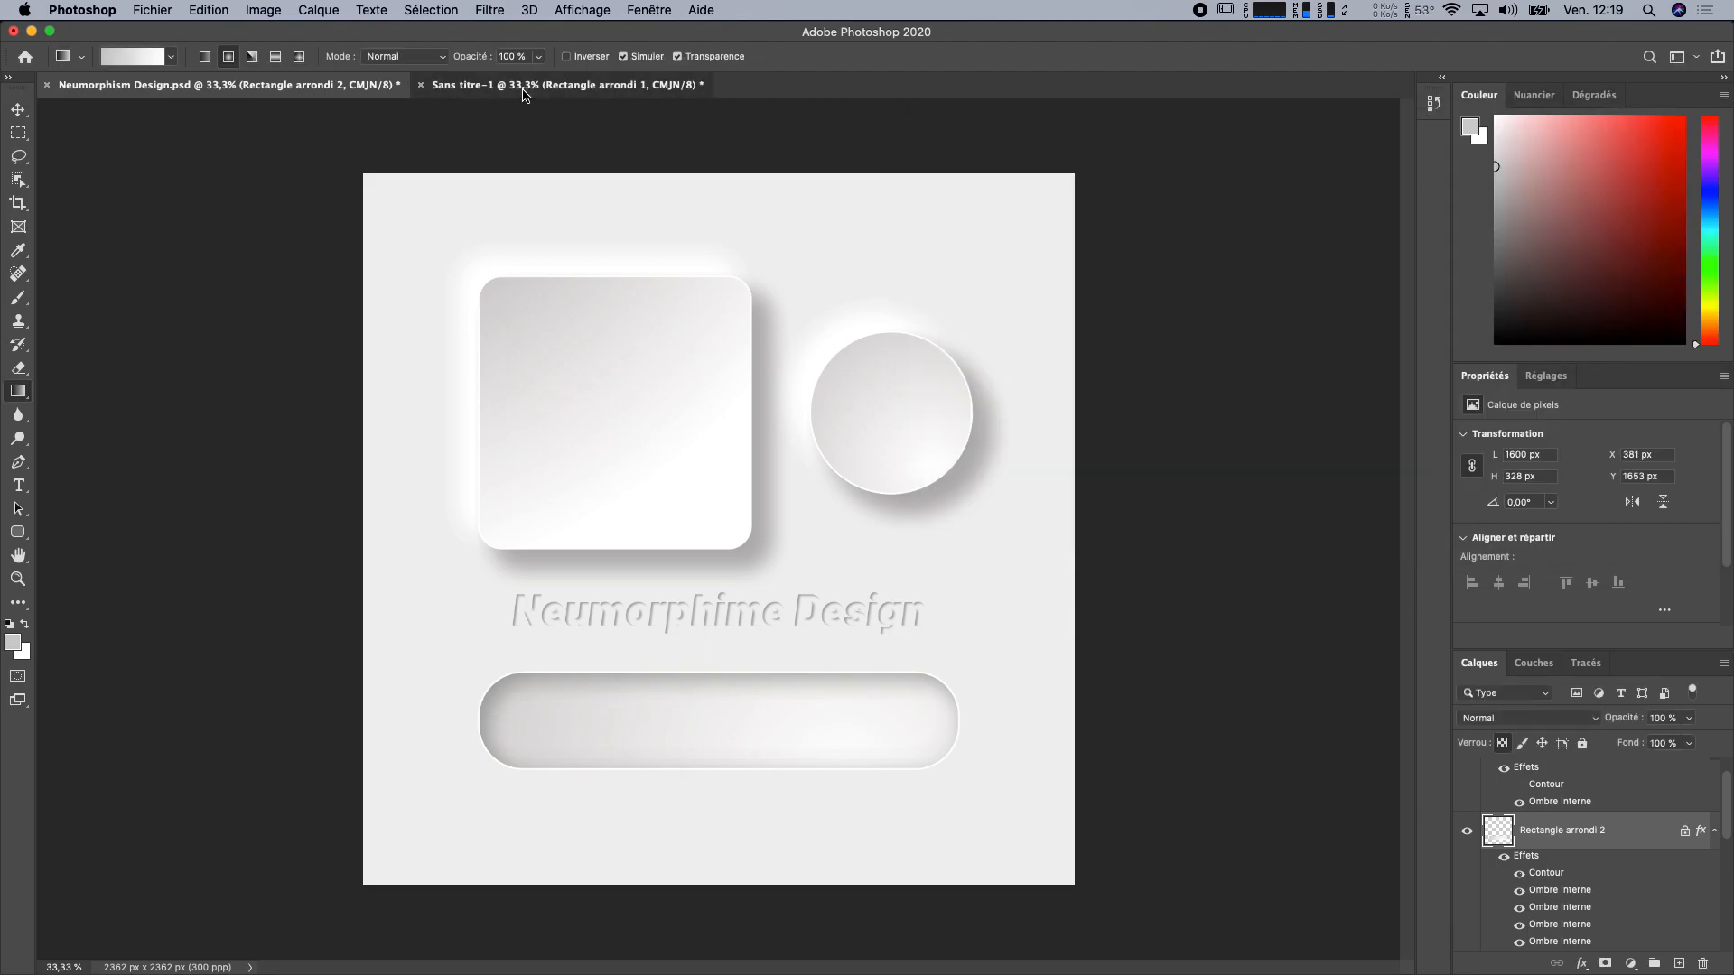
Step: In the Sans titre-1 document, add 4.80% uniform monochromatic noise to the background layer Calque 0
{"action": "left_click", "coordinate": [567, 85]}
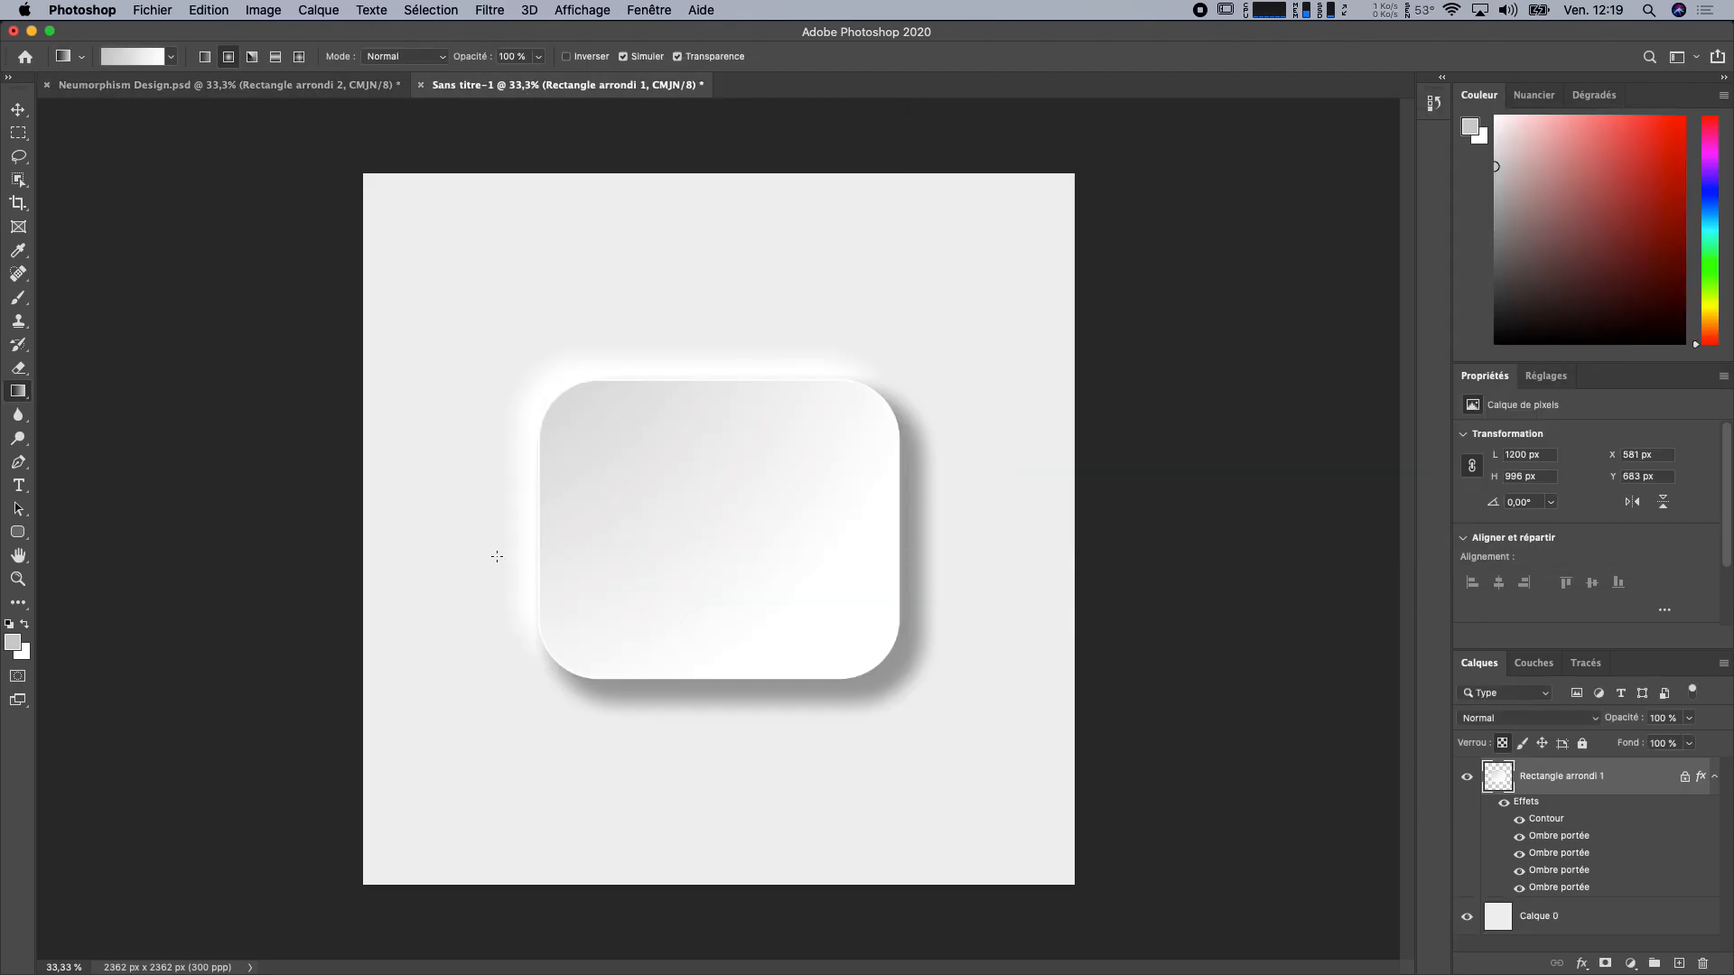
{"action": "left_click", "coordinate": [1555, 918]}
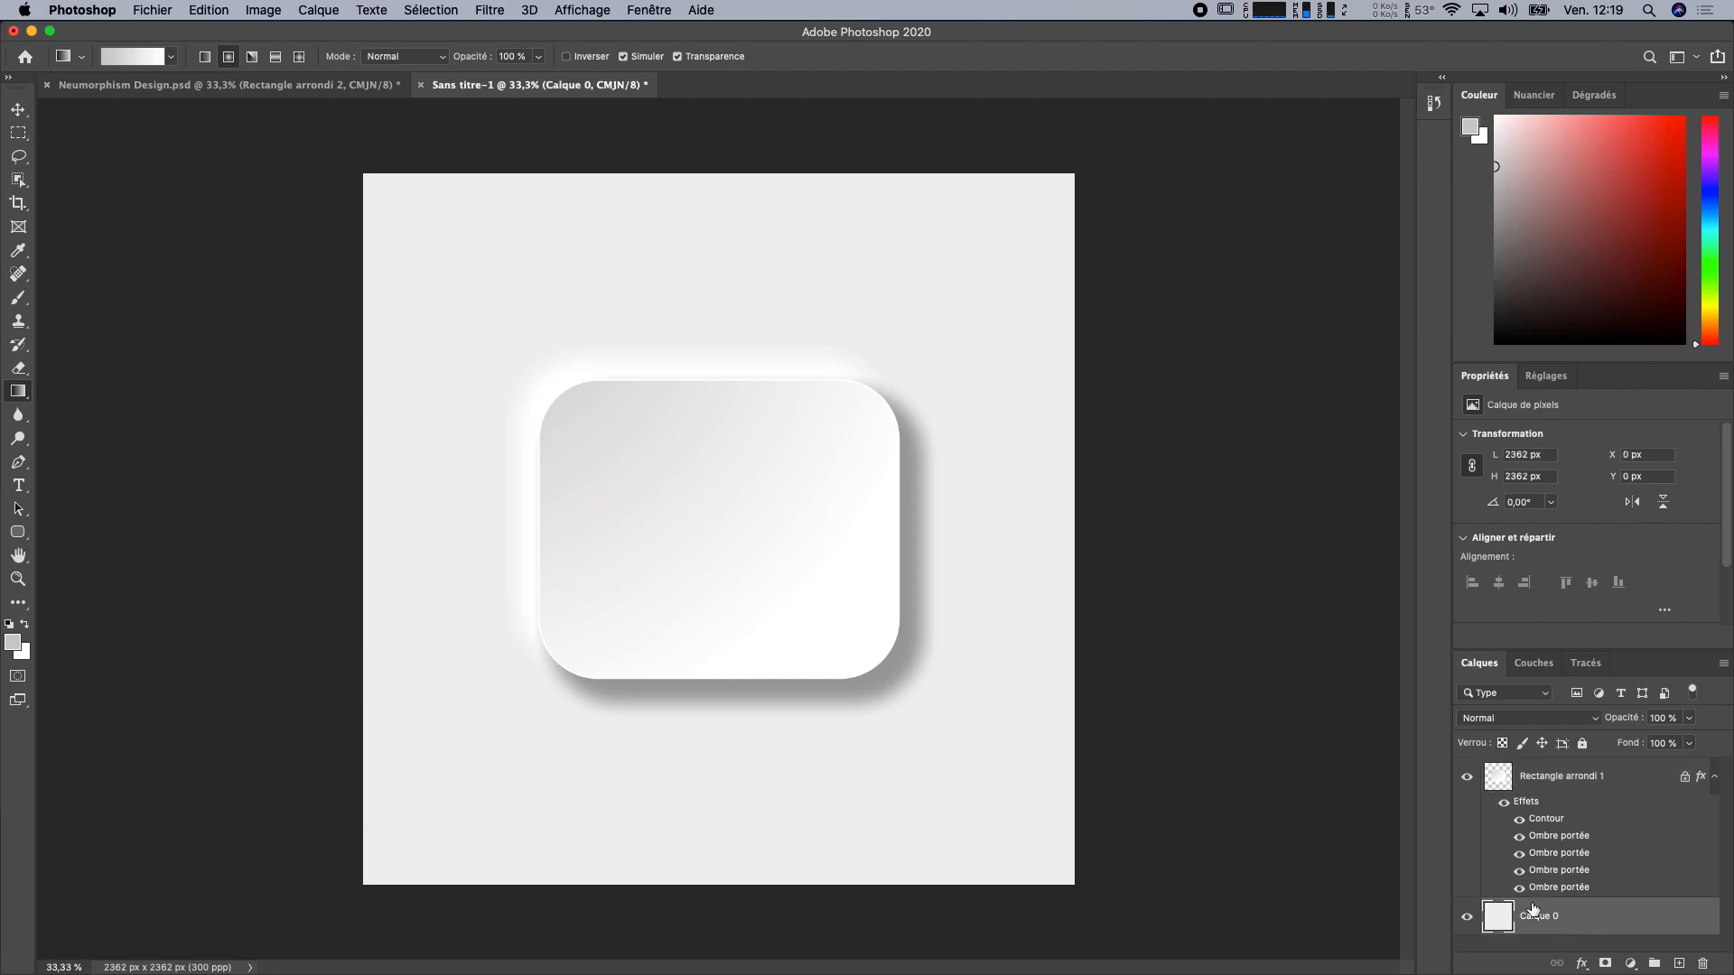
{"action": "left_click", "coordinate": [491, 9]}
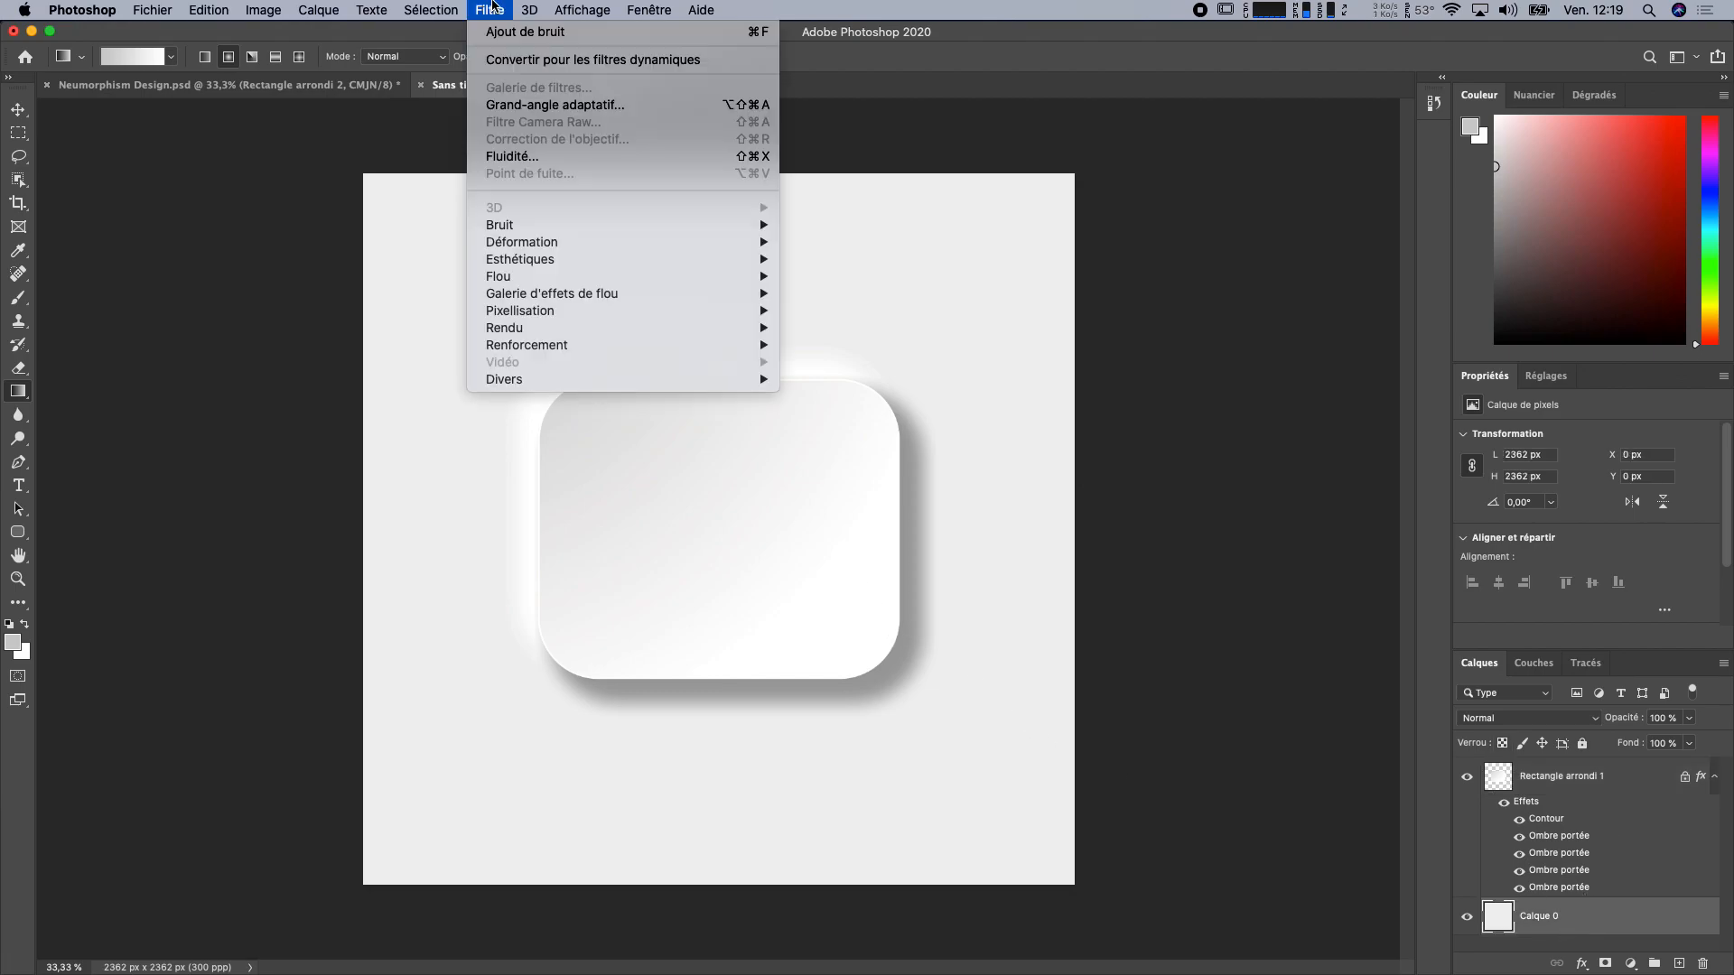
{"action": "mouse_move", "coordinate": [573, 224]}
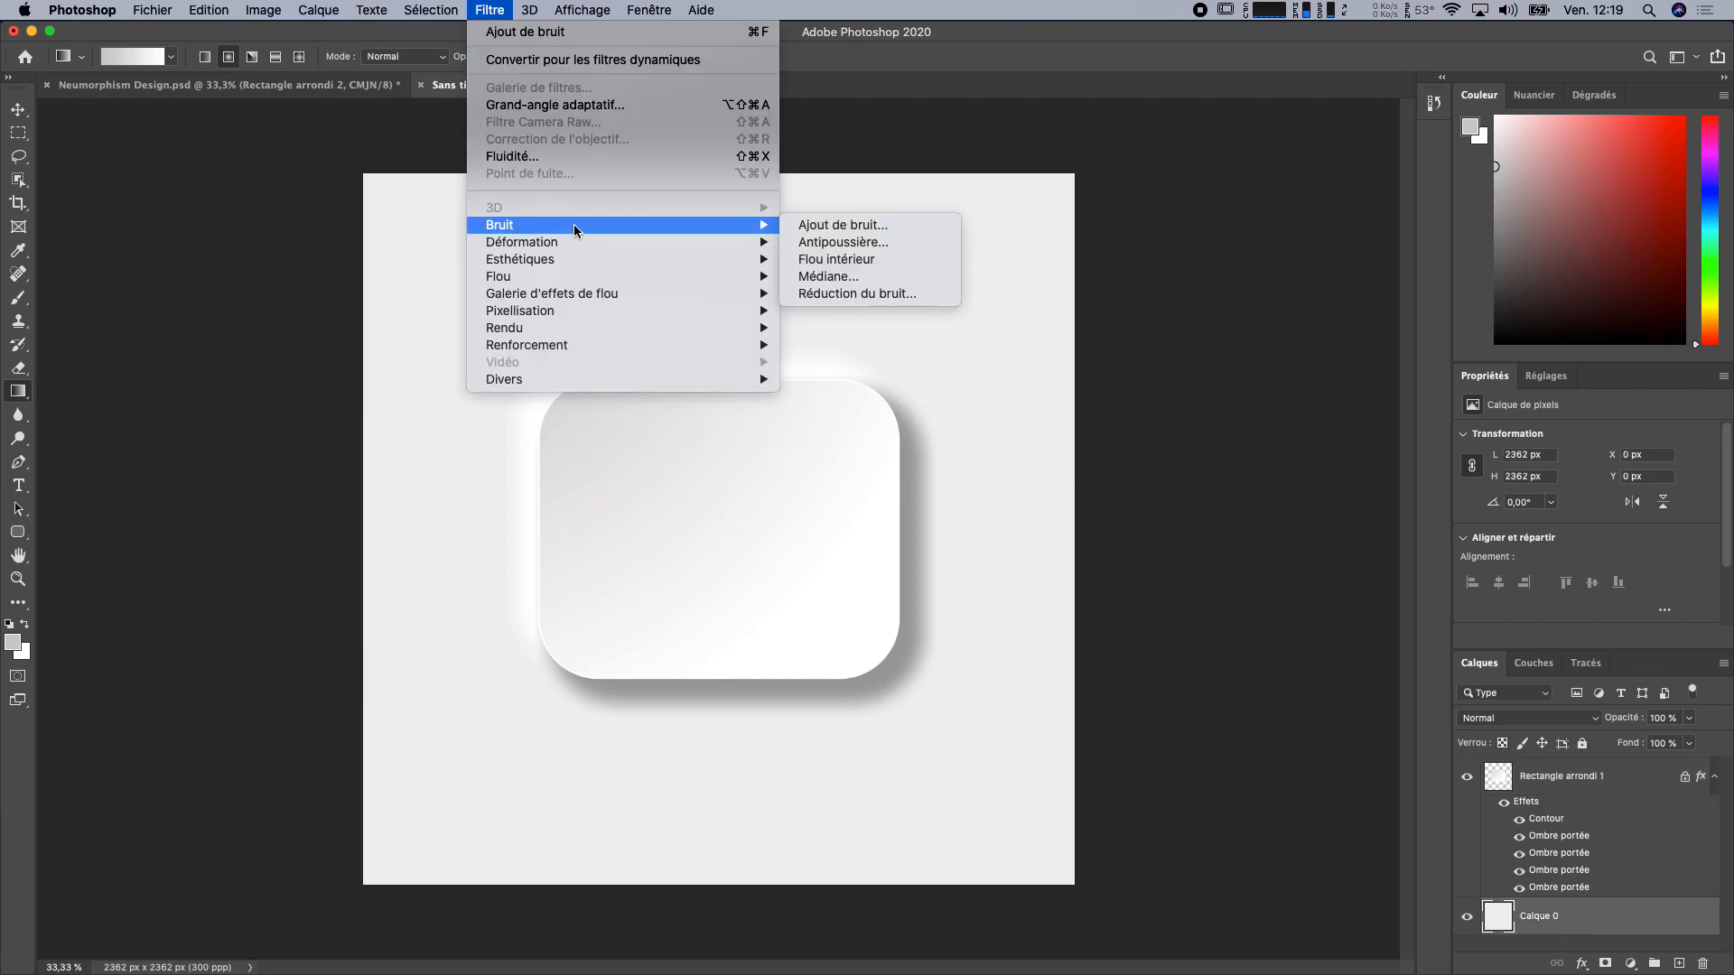
{"action": "left_click", "coordinate": [830, 231]}
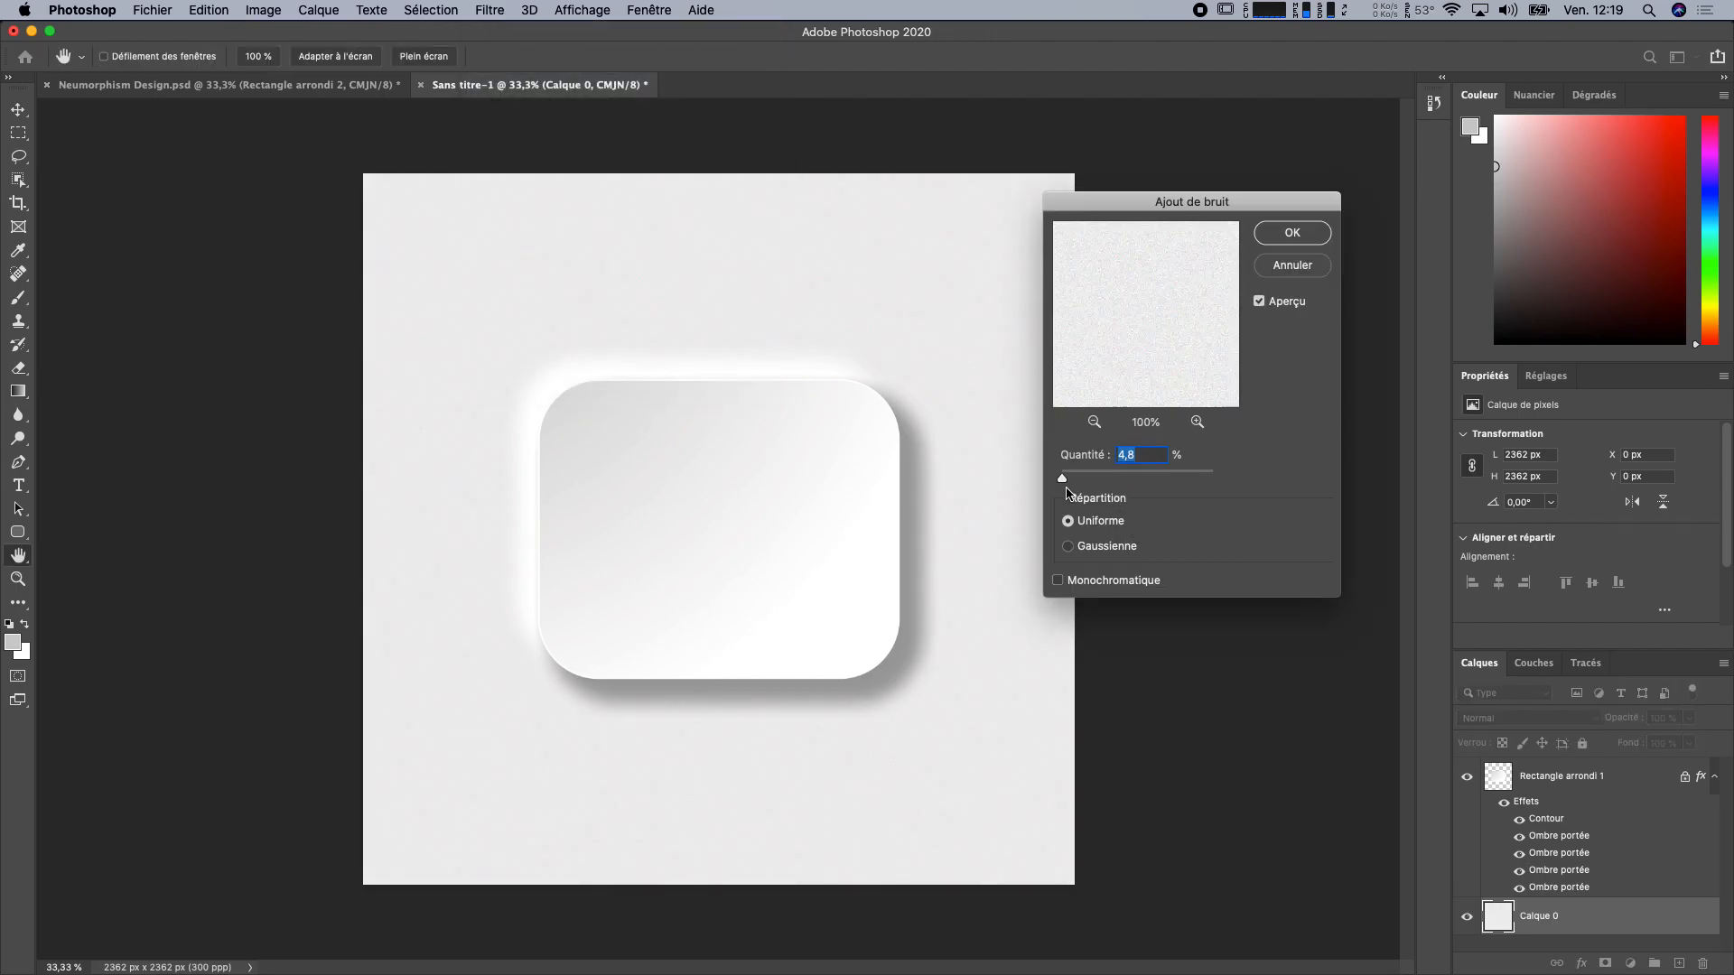
{"action": "left_click_drag", "start_coordinate": [1066, 485], "coordinate": [1066, 481]}
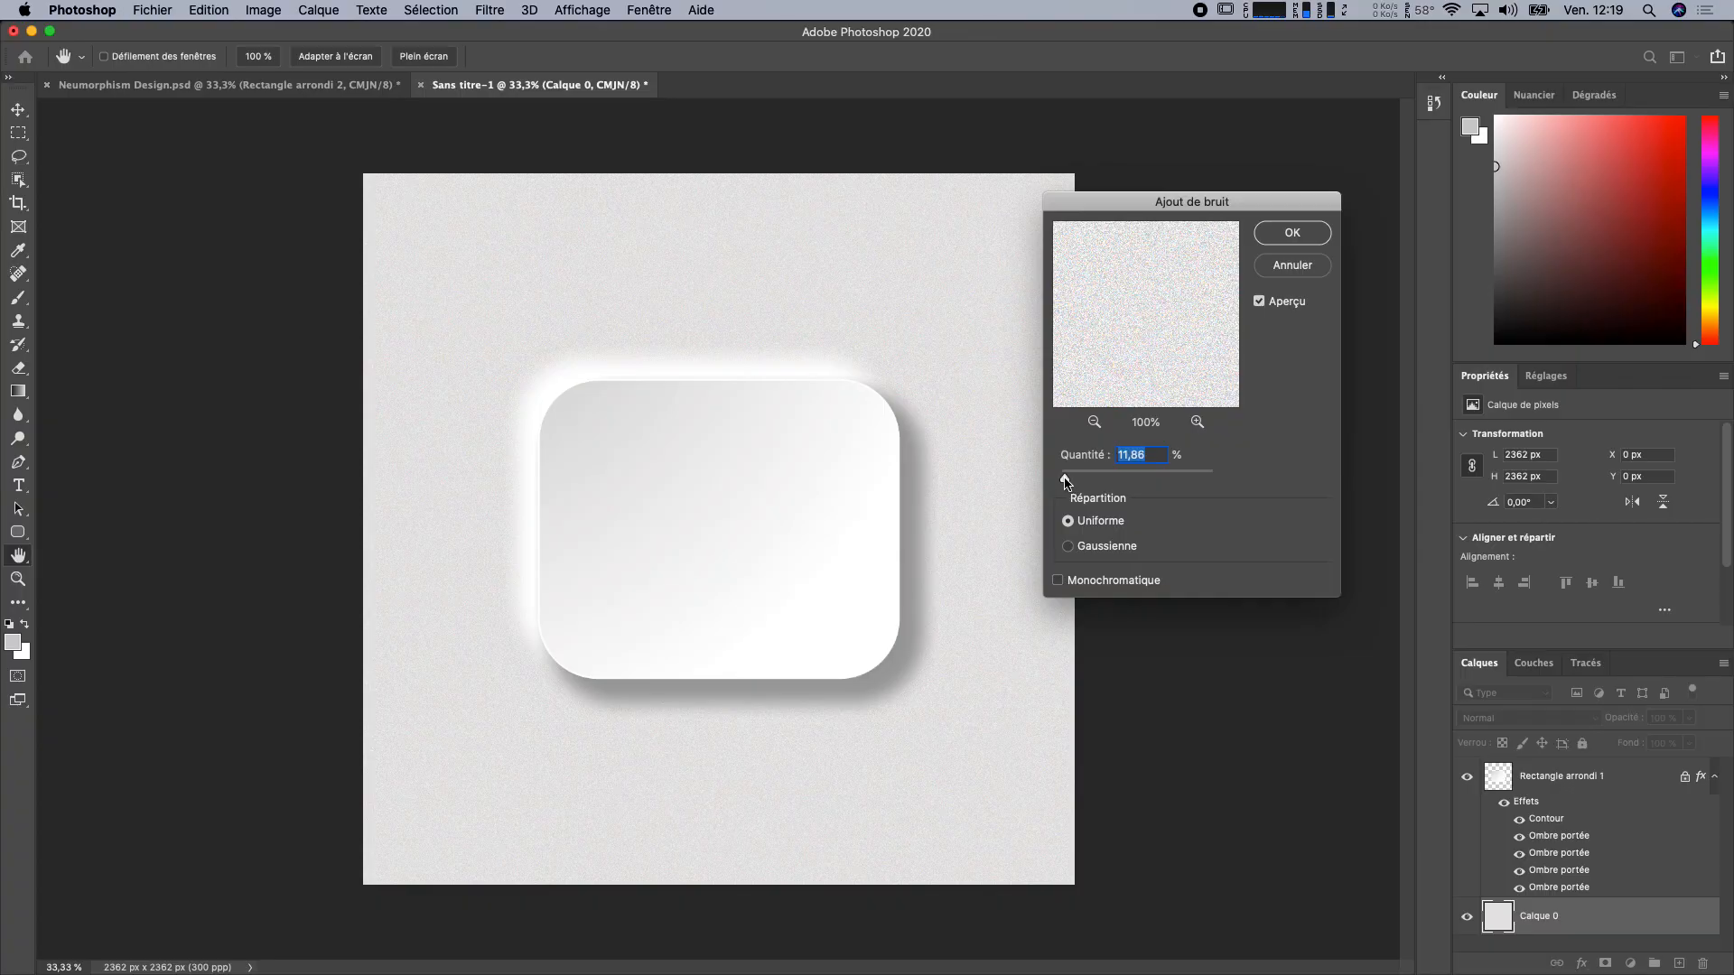
{"action": "left_click_drag", "start_coordinate": [1065, 483], "coordinate": [1063, 481]}
{"action": "left_click", "coordinate": [1105, 582]}
{"action": "left_click_drag", "start_coordinate": [1065, 482], "coordinate": [1064, 483]}
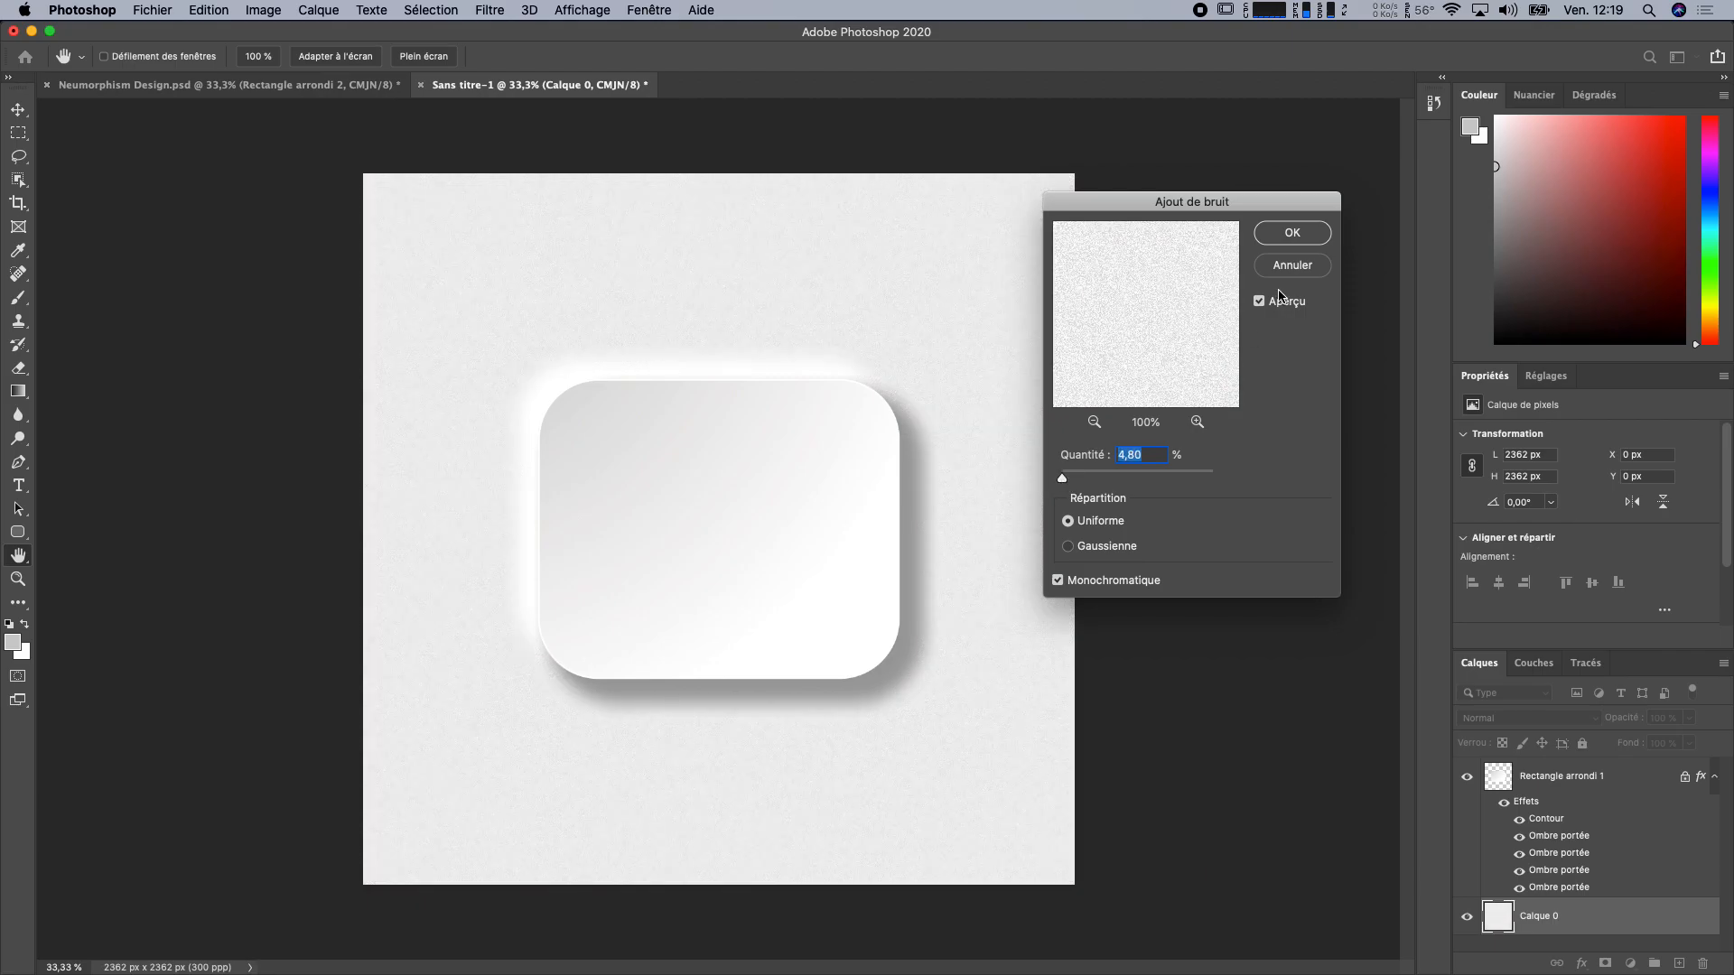
{"action": "left_click", "coordinate": [1290, 232]}
{"action": "key", "text": "g"}
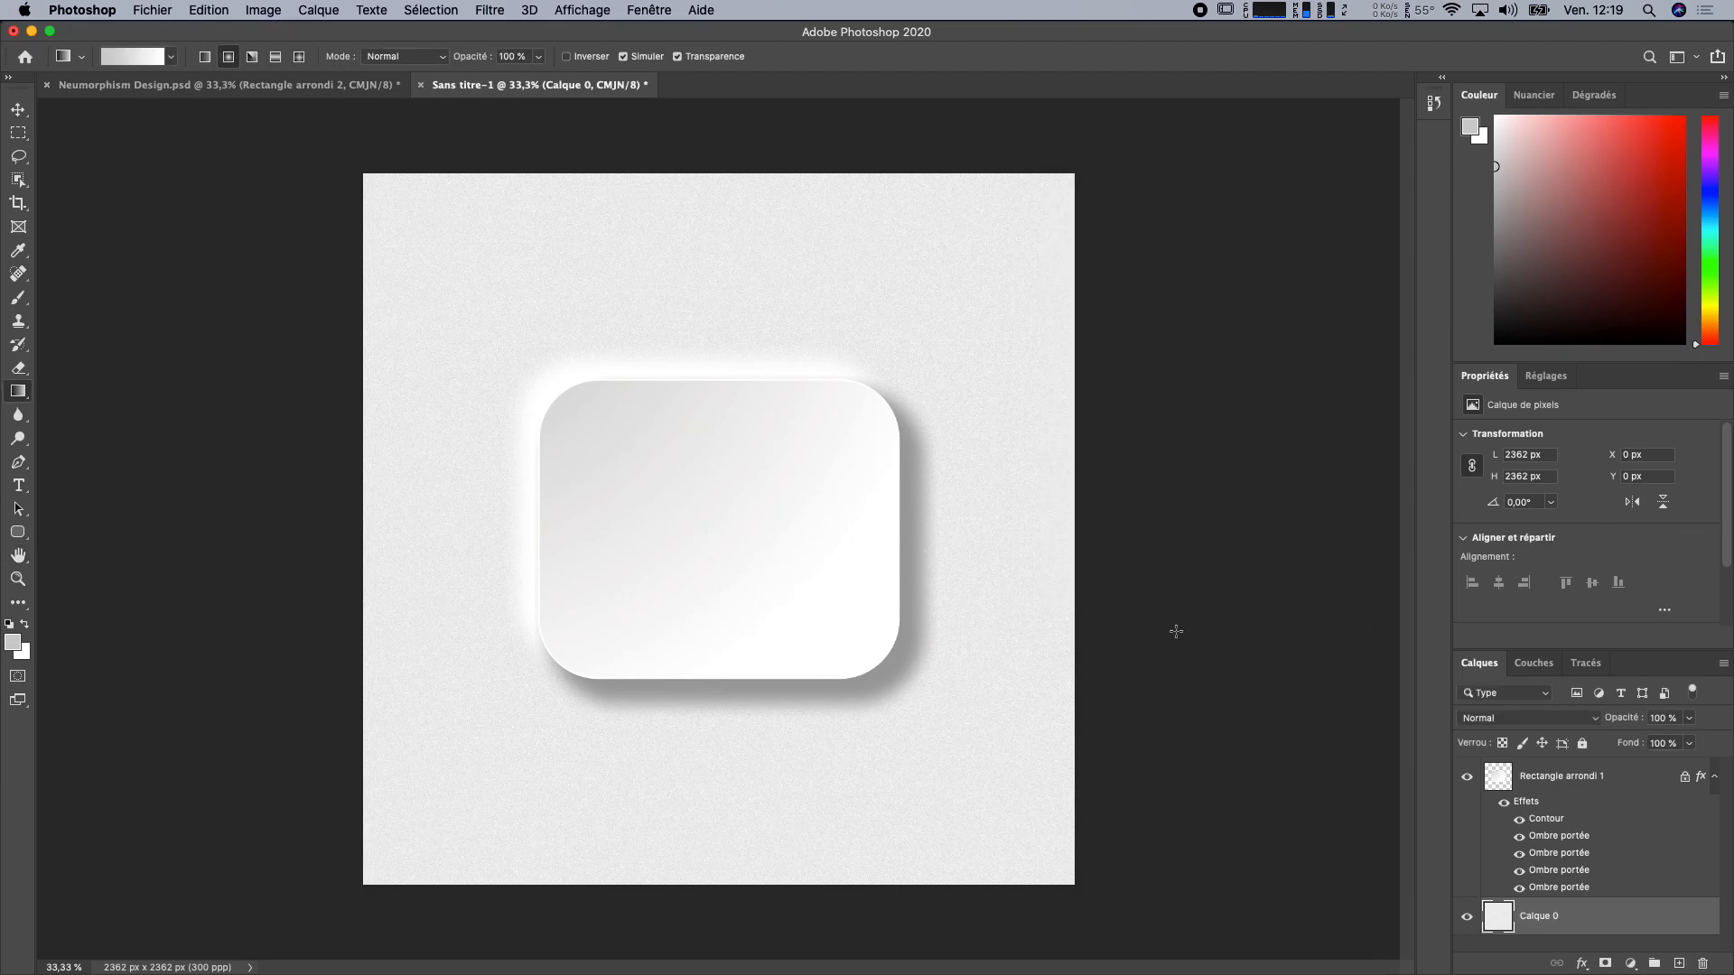
Step: Repeat the last noise filter on the Rectangle arrondi 1 layer
{"action": "left_click", "coordinate": [1566, 778]}
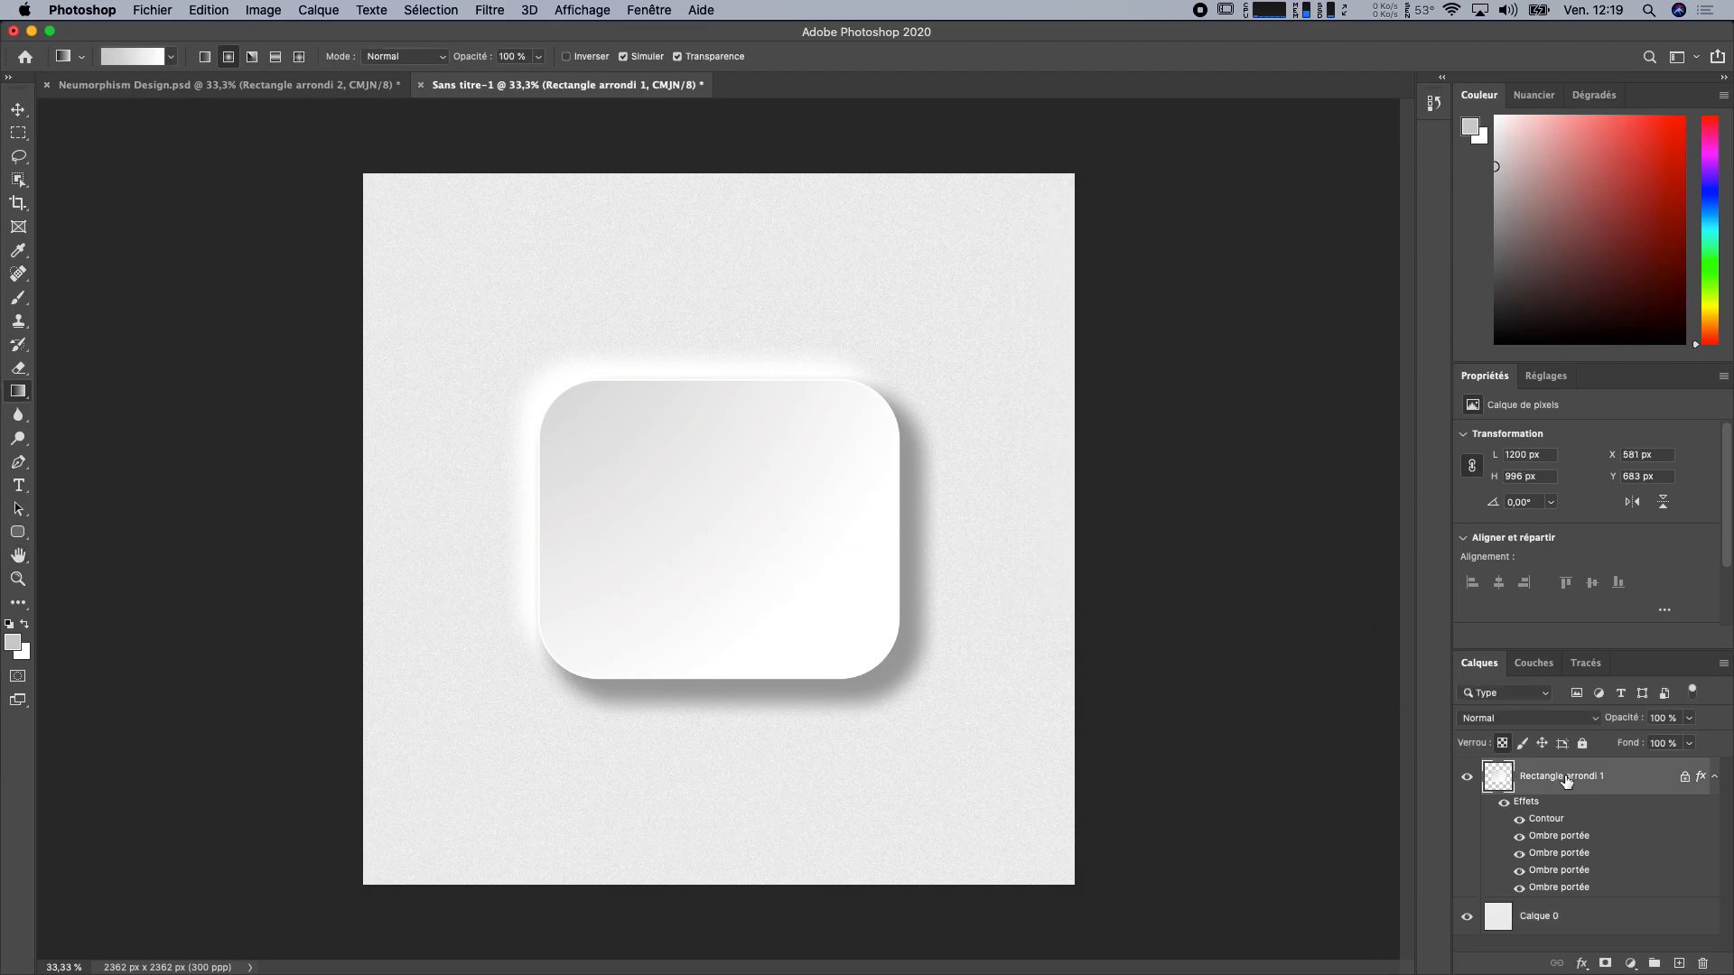
{"action": "left_click", "coordinate": [472, 7]}
{"action": "left_click", "coordinate": [526, 32]}
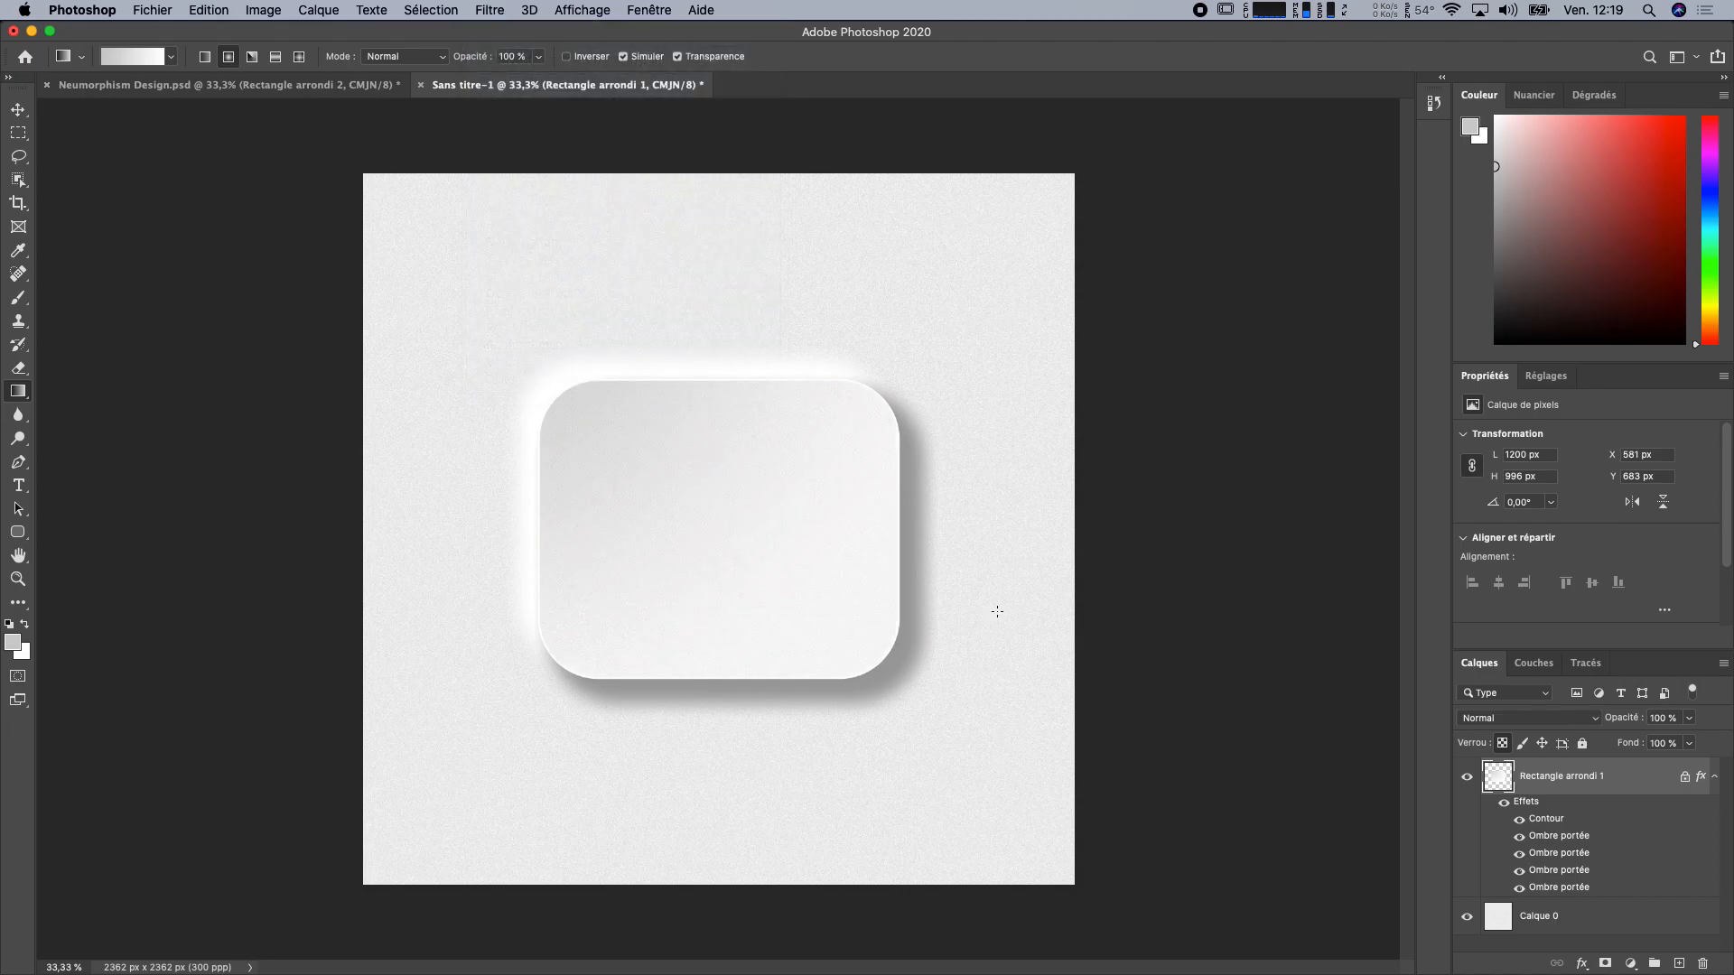
Step: Add about 8% noise to the two grey drop shadows in the Rectangle arrondi 1 layer's style
{"action": "key", "text": "super+plus"}
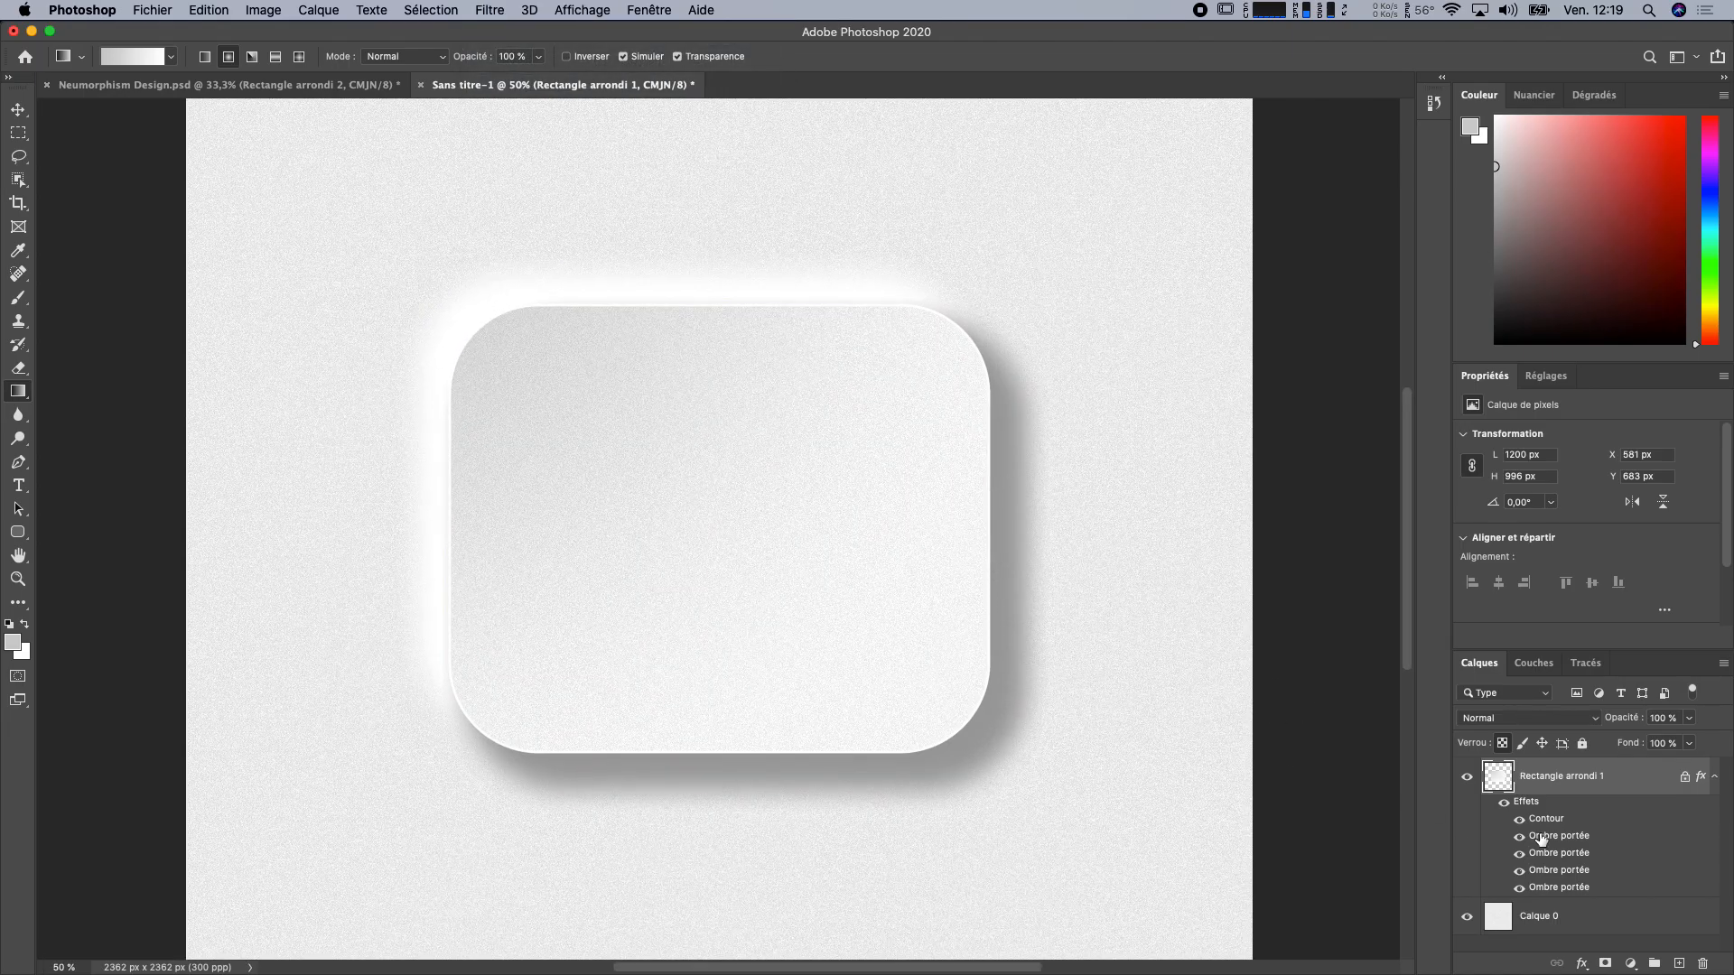
{"action": "double_click", "coordinate": [1645, 775]}
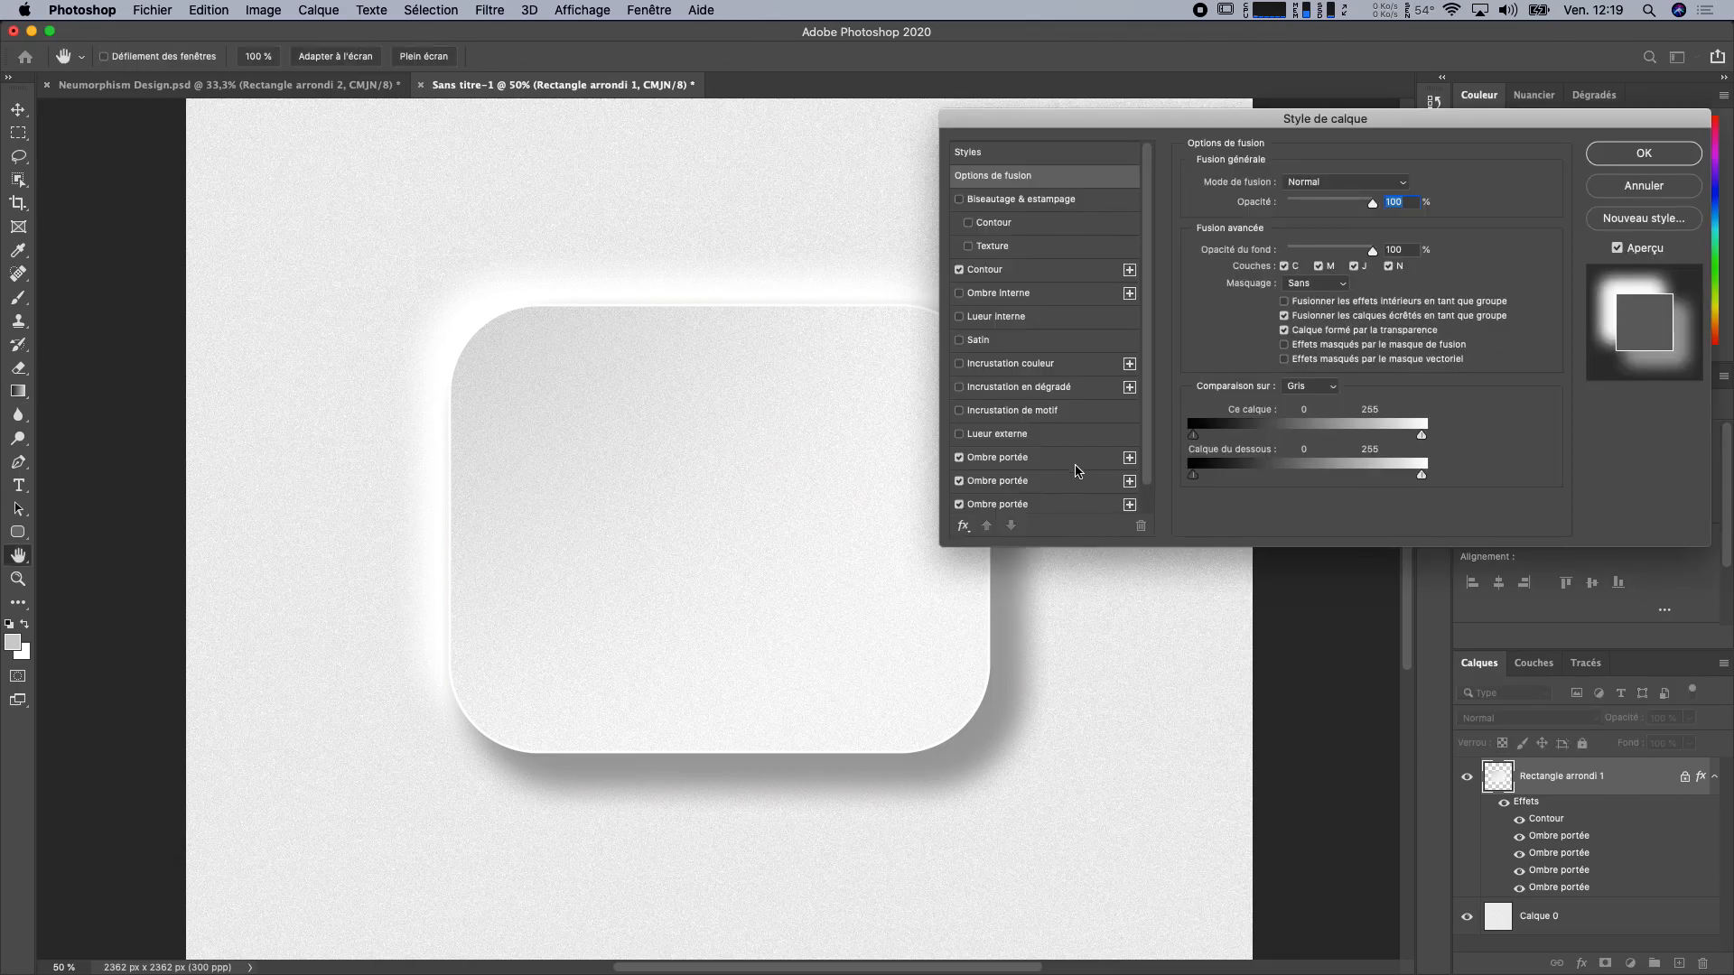
{"action": "left_click", "coordinate": [1074, 463]}
{"action": "left_click_drag", "start_coordinate": [1271, 391], "coordinate": [1289, 390]}
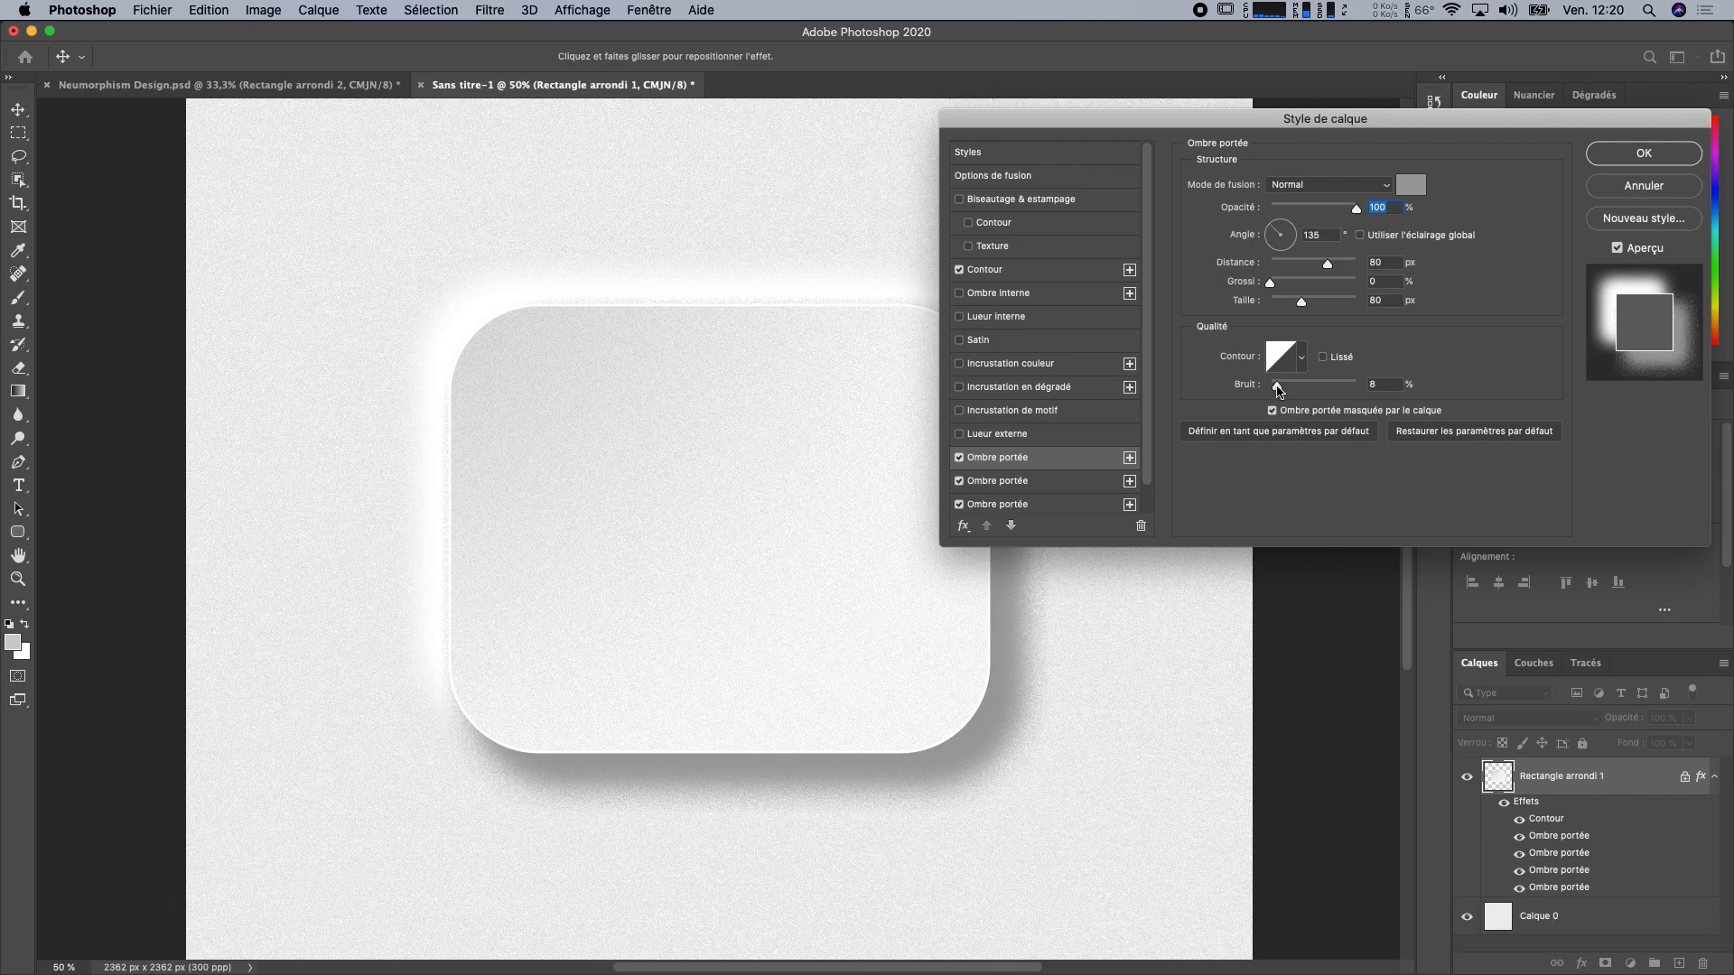
{"action": "left_click", "coordinate": [1054, 481]}
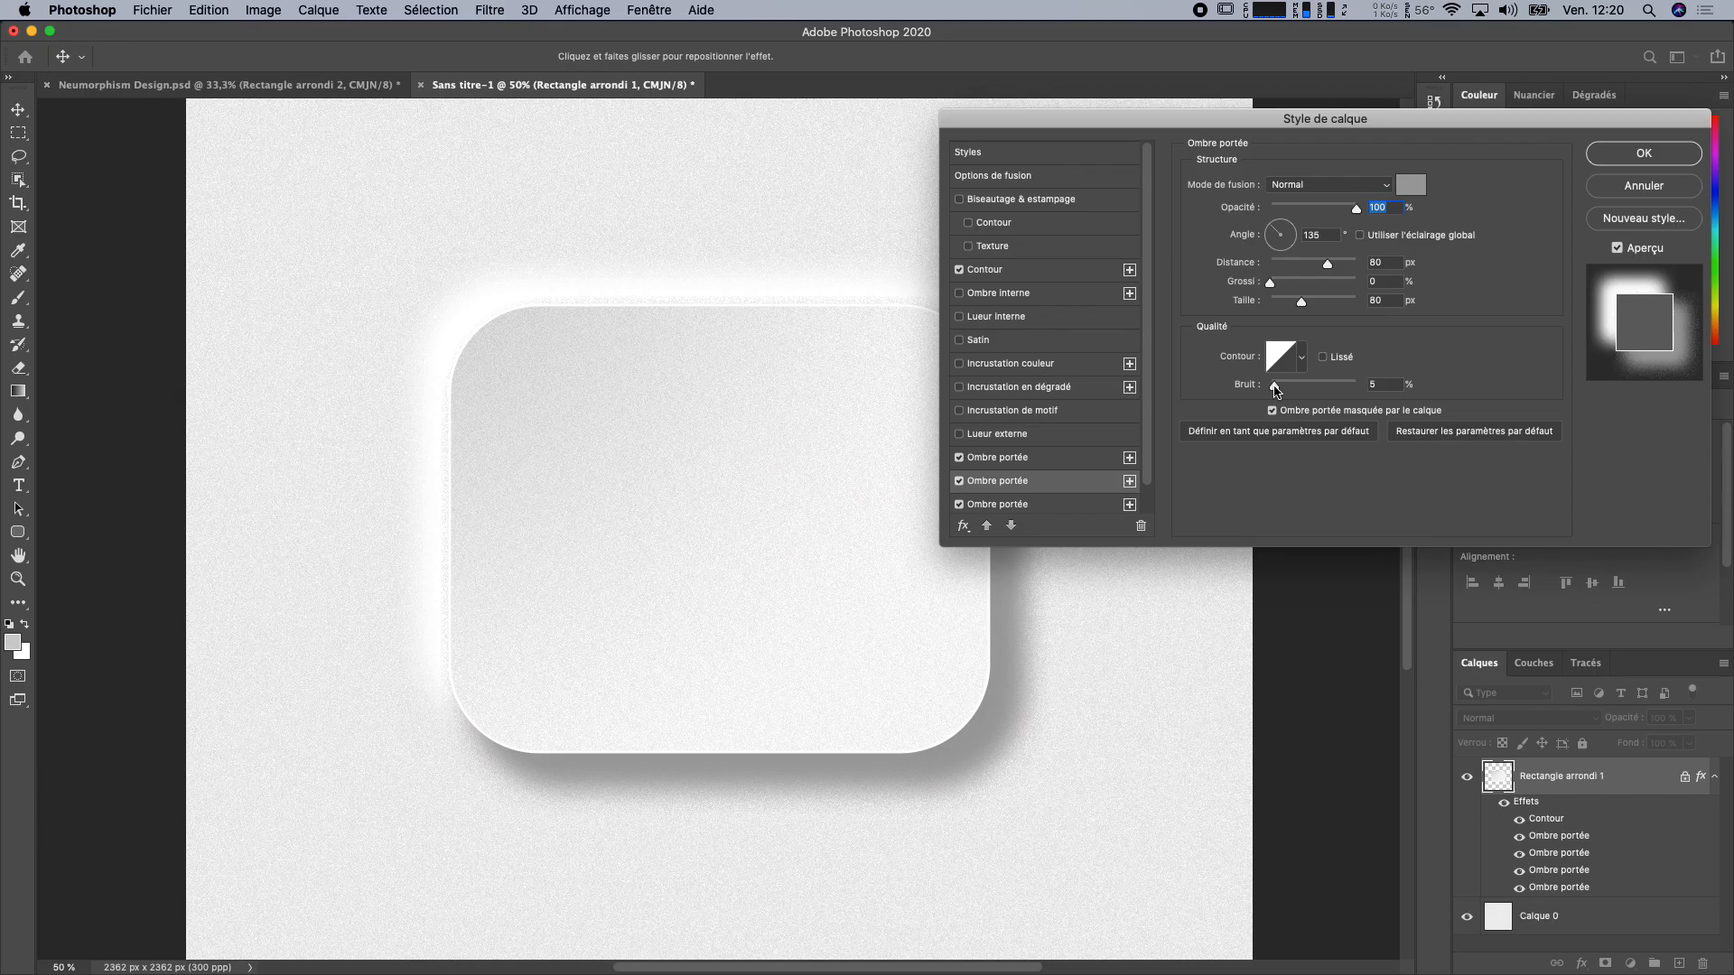
{"action": "left_click_drag", "start_coordinate": [1276, 390], "coordinate": [1278, 391]}
Step: Add about 8% noise to the two white drop shadows of Rectangle arrondi 1 and apply the layer style
{"action": "left_click", "coordinate": [1049, 503]}
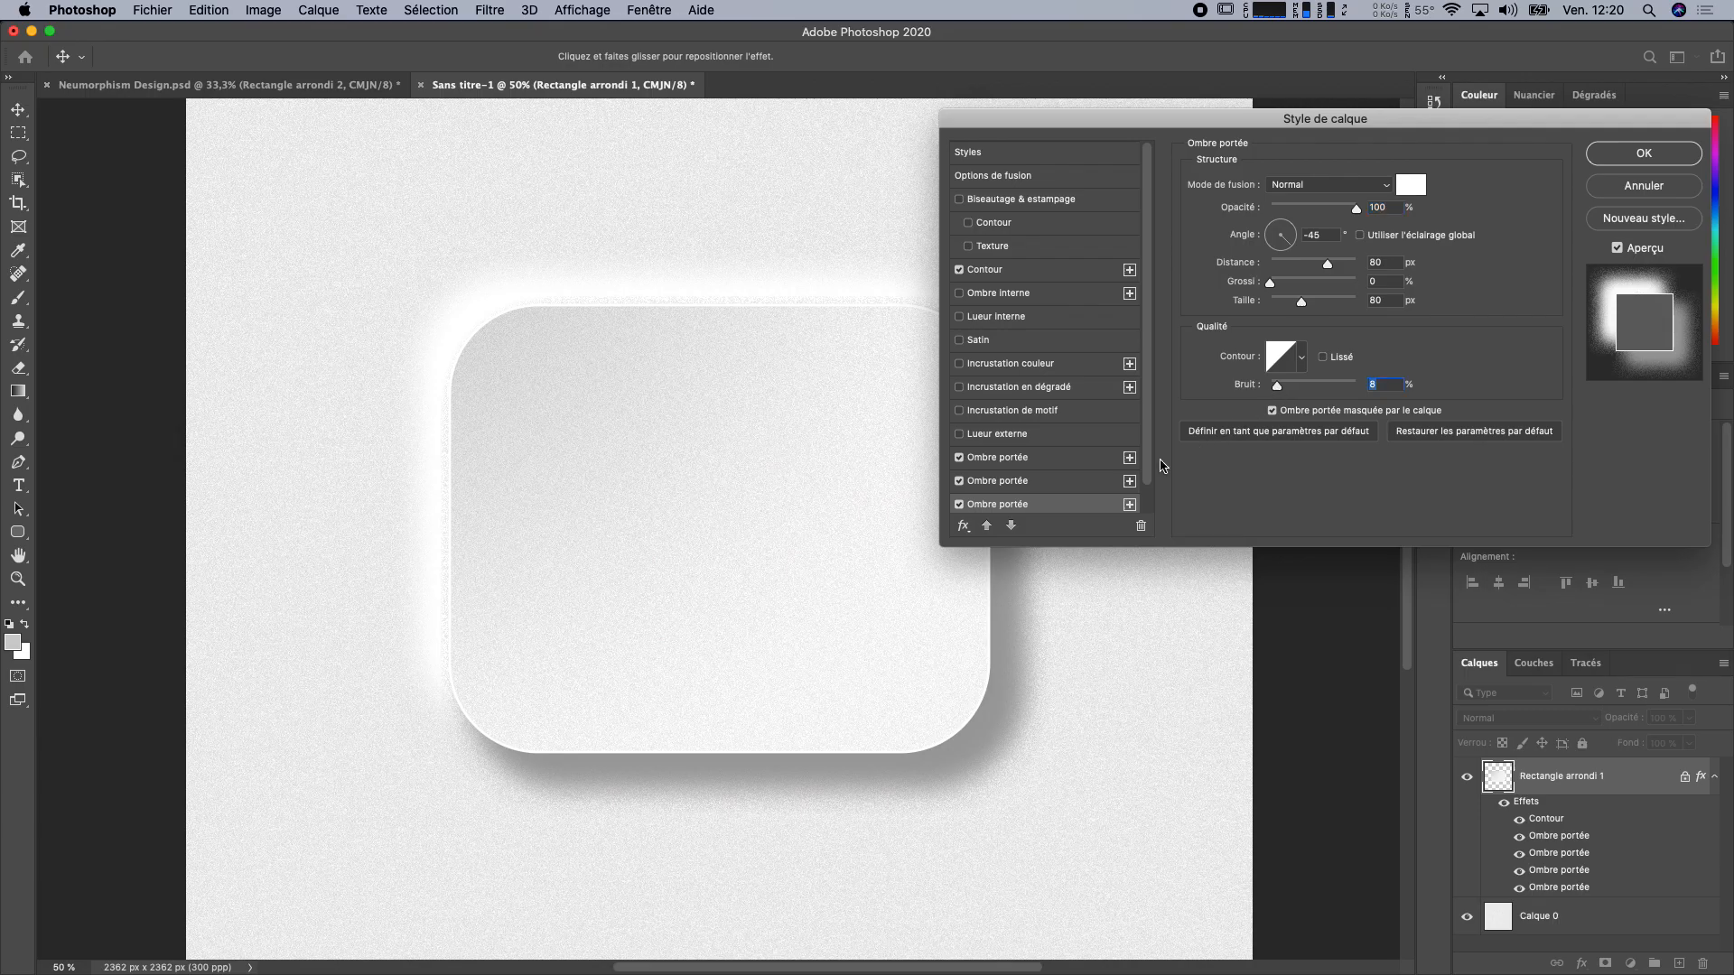
{"action": "scroll", "coordinate": [1086, 456], "scroll_direction": "down", "scroll_amount": 1}
{"action": "left_click", "coordinate": [1069, 498]}
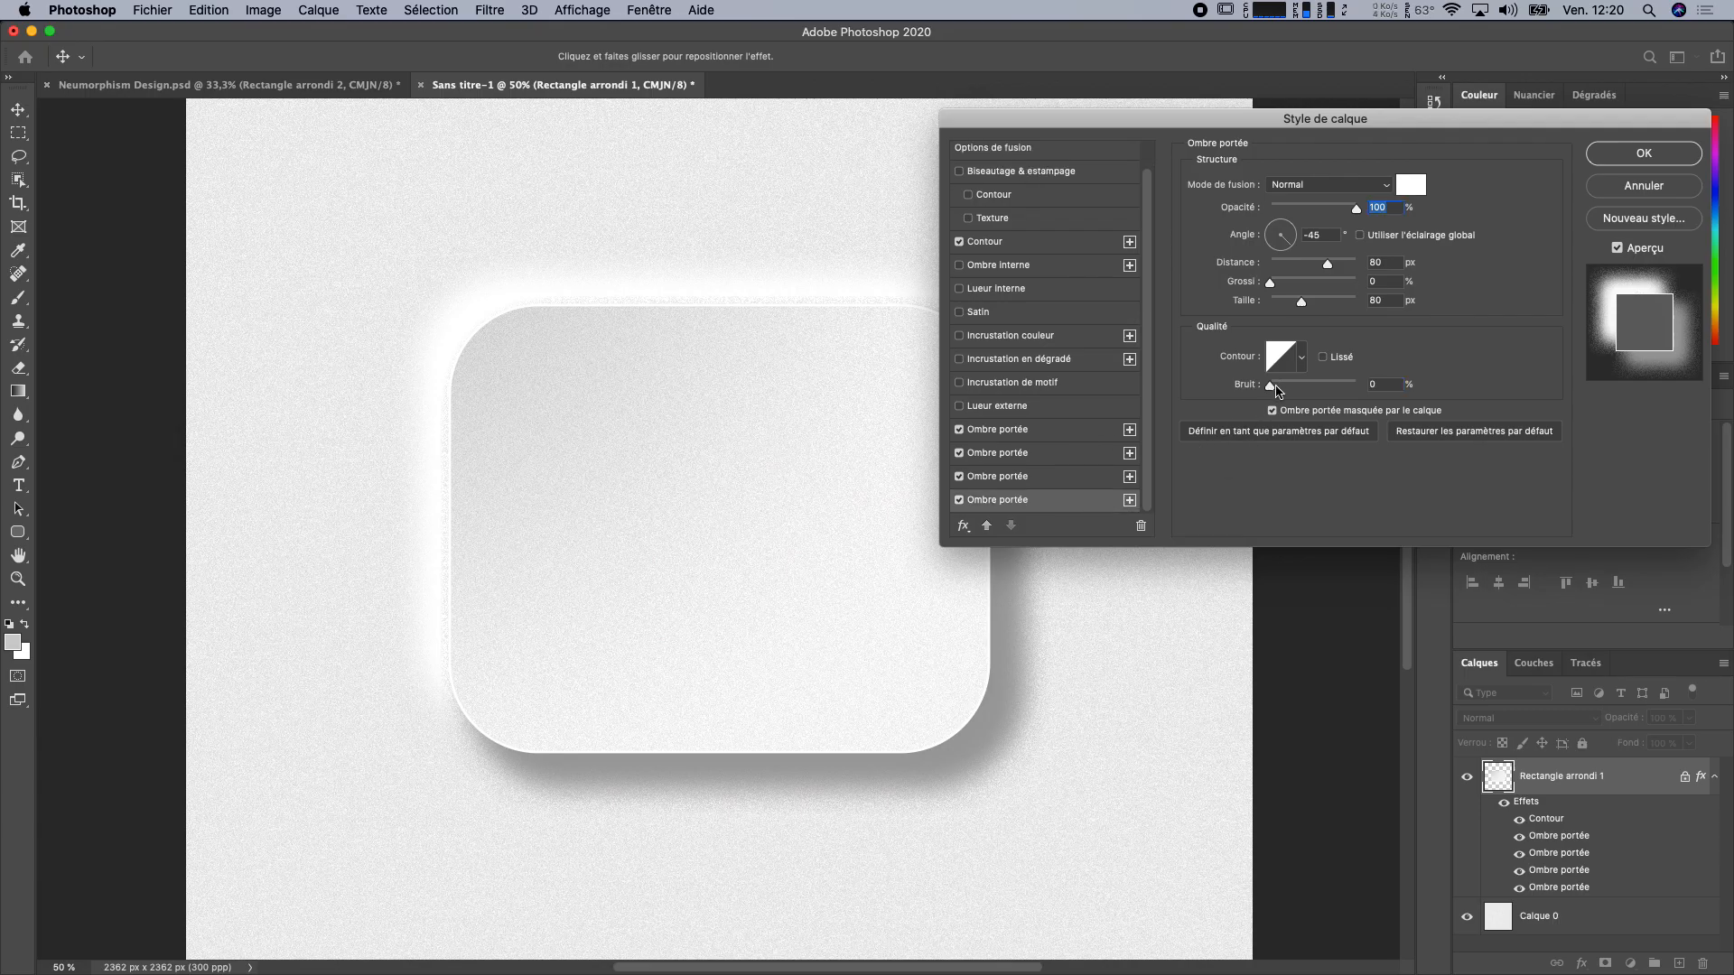
{"action": "left_click_drag", "start_coordinate": [1270, 386], "coordinate": [1276, 388]}
{"action": "left_click", "coordinate": [1675, 157]}
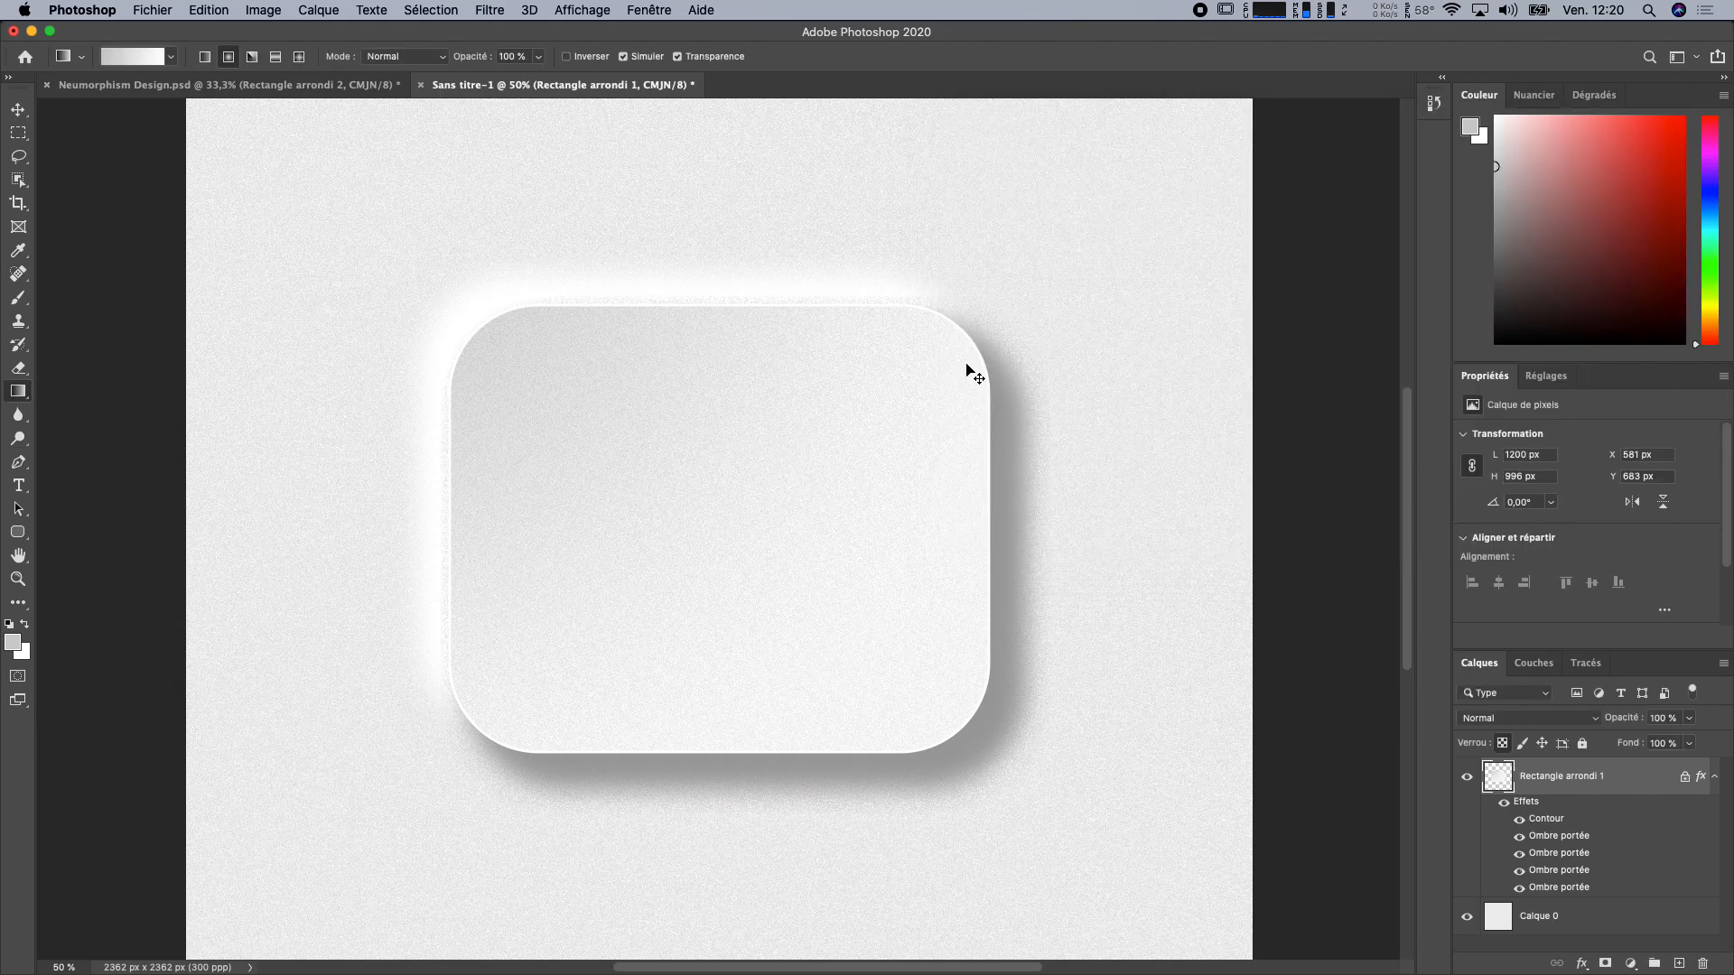
Step: Undo the noise added to the drop shadows, rounded rectangle and background, and compare the design with Neumorphism Design.psd
{"action": "key", "text": "super+minus"}
{"action": "key", "text": "super+minus"}
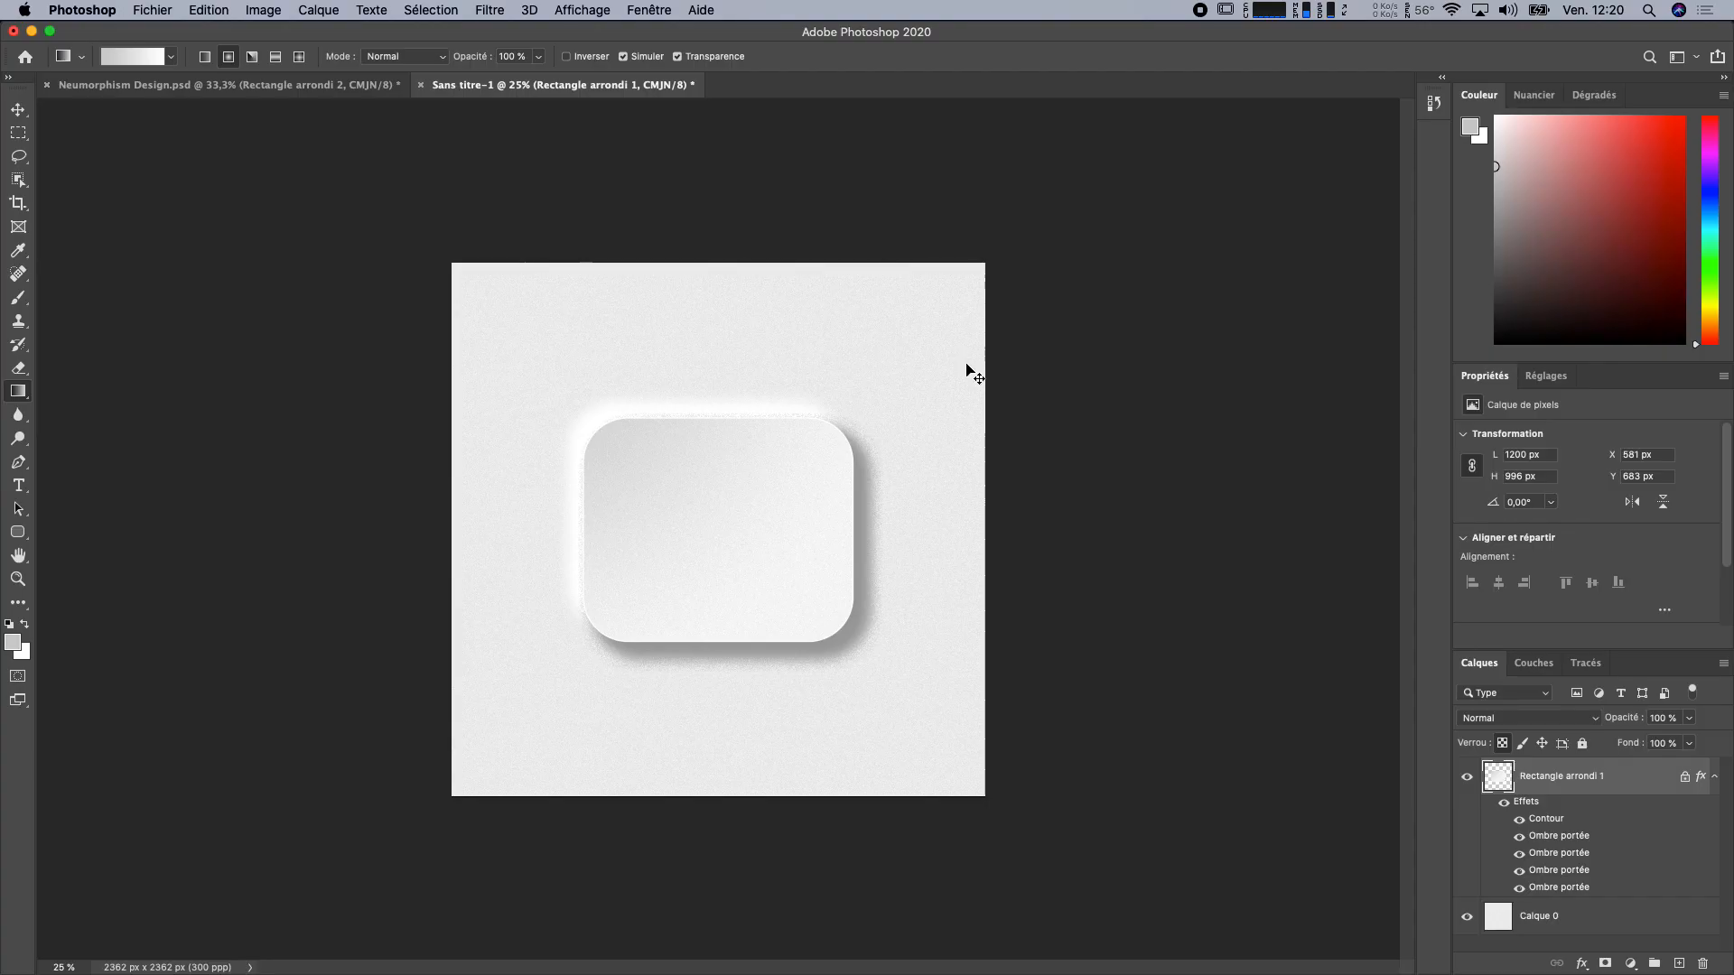
{"action": "key", "text": "super+z"}
{"action": "key", "text": "super+z"}
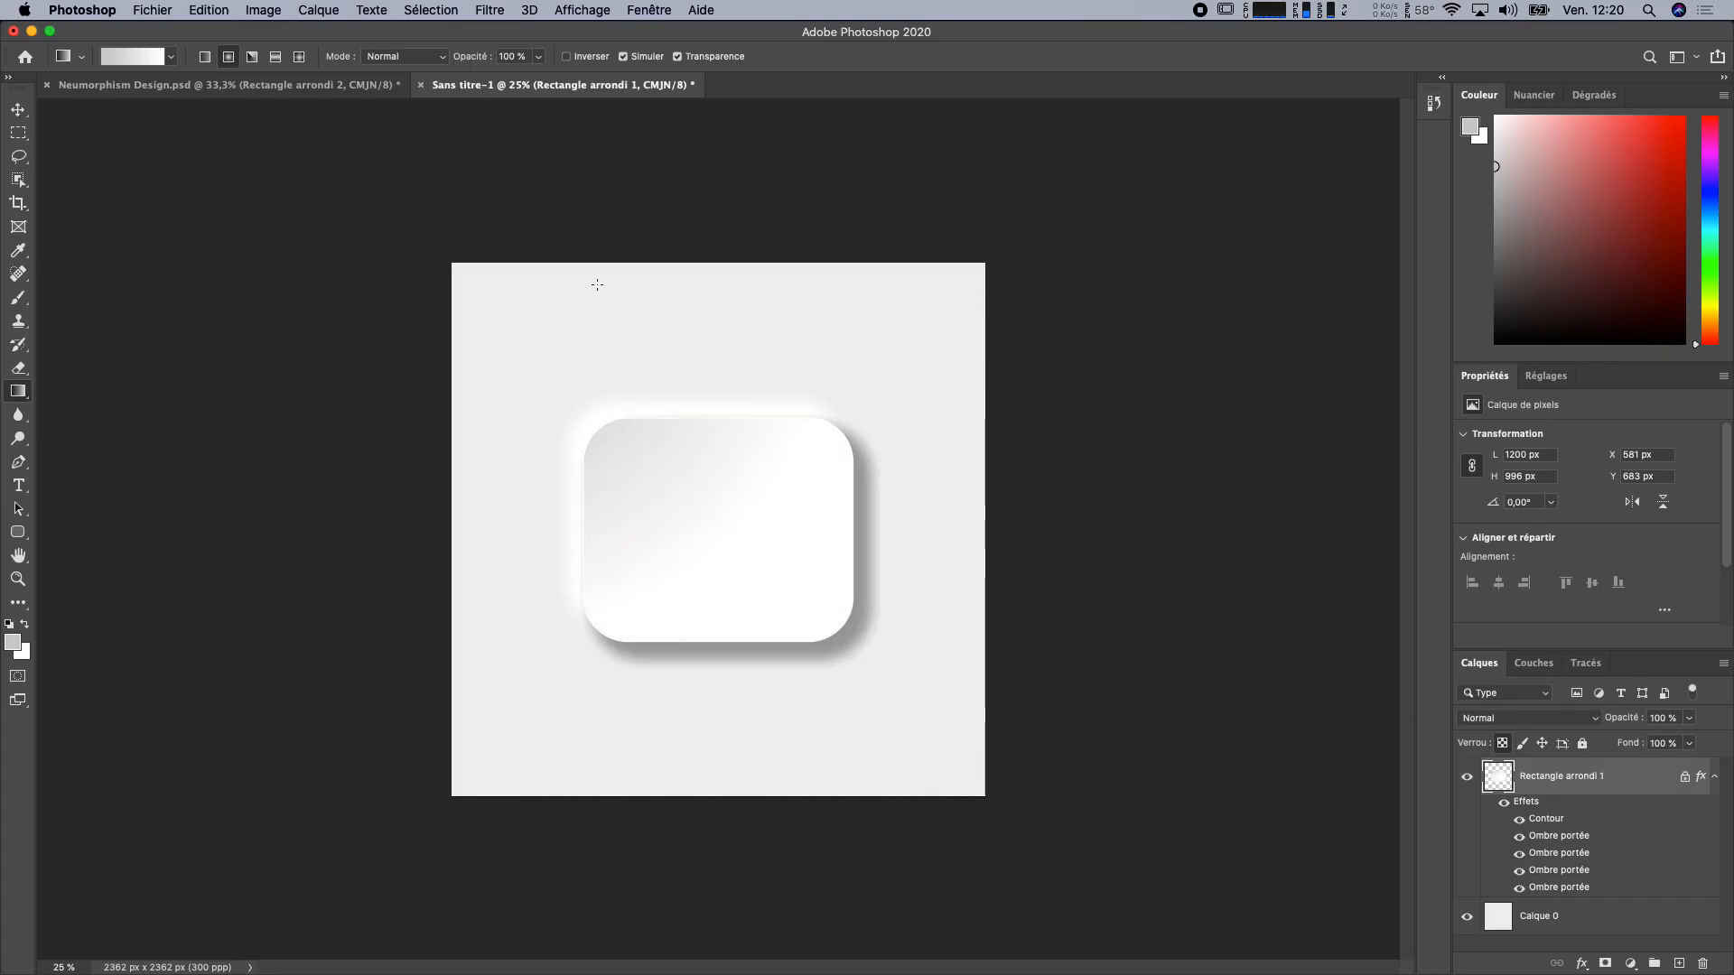
{"action": "left_click", "coordinate": [176, 84]}
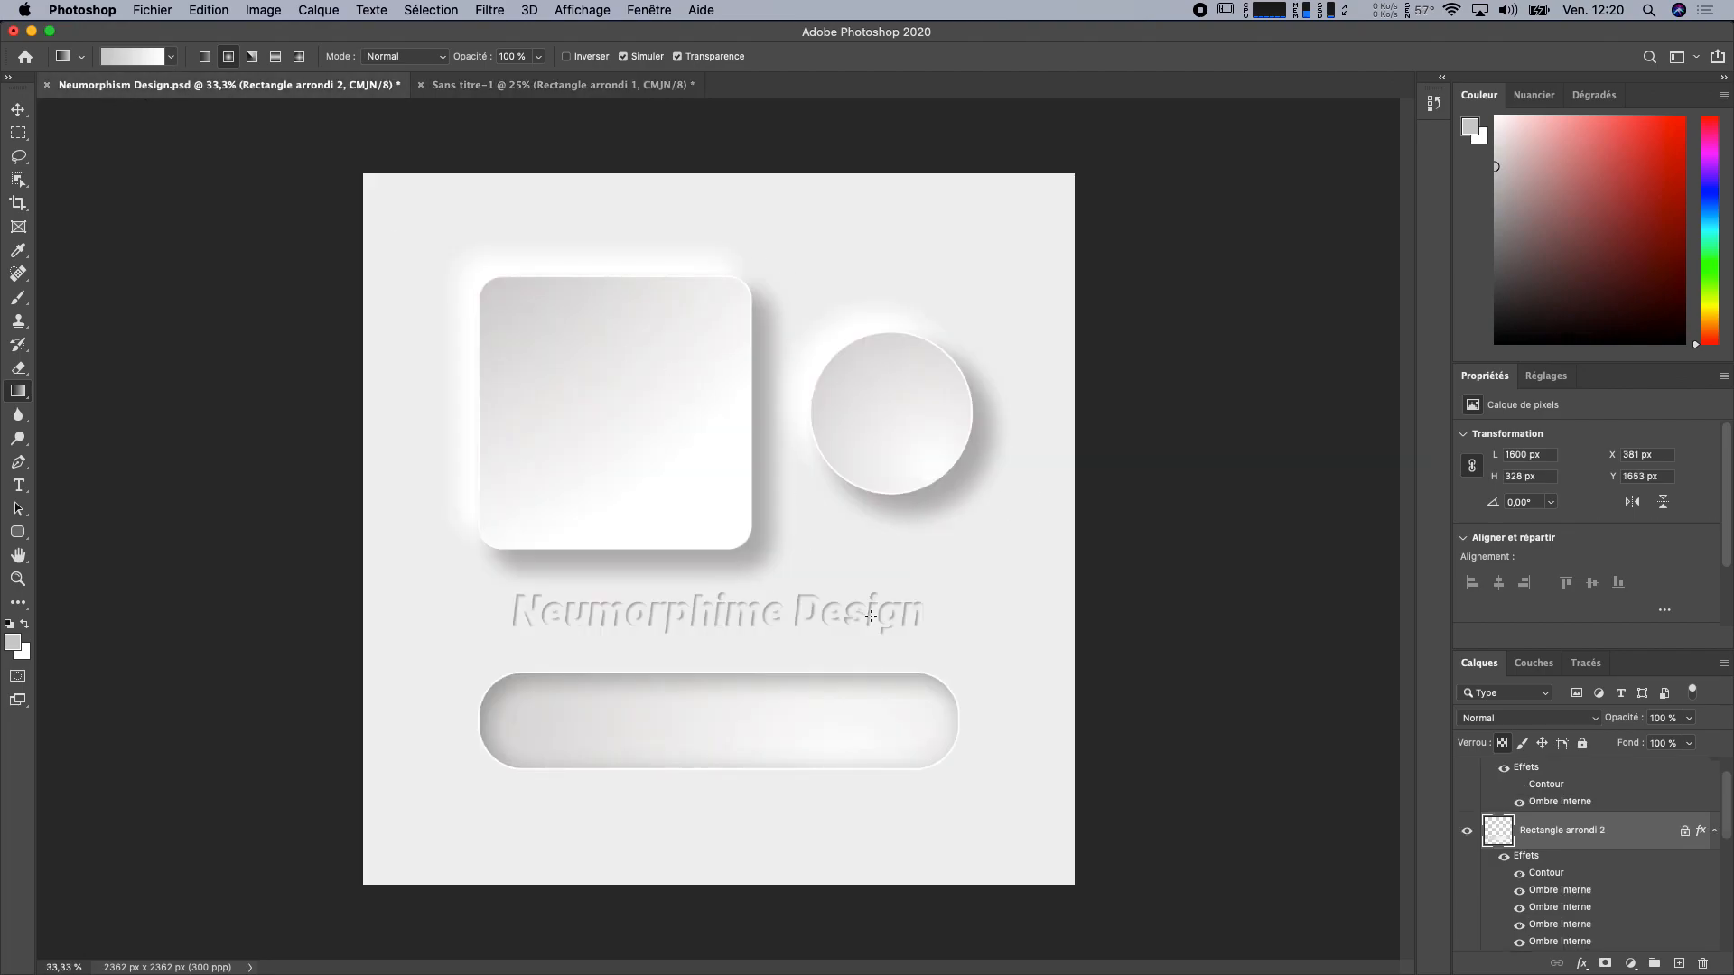
{"action": "left_click", "coordinate": [526, 86]}
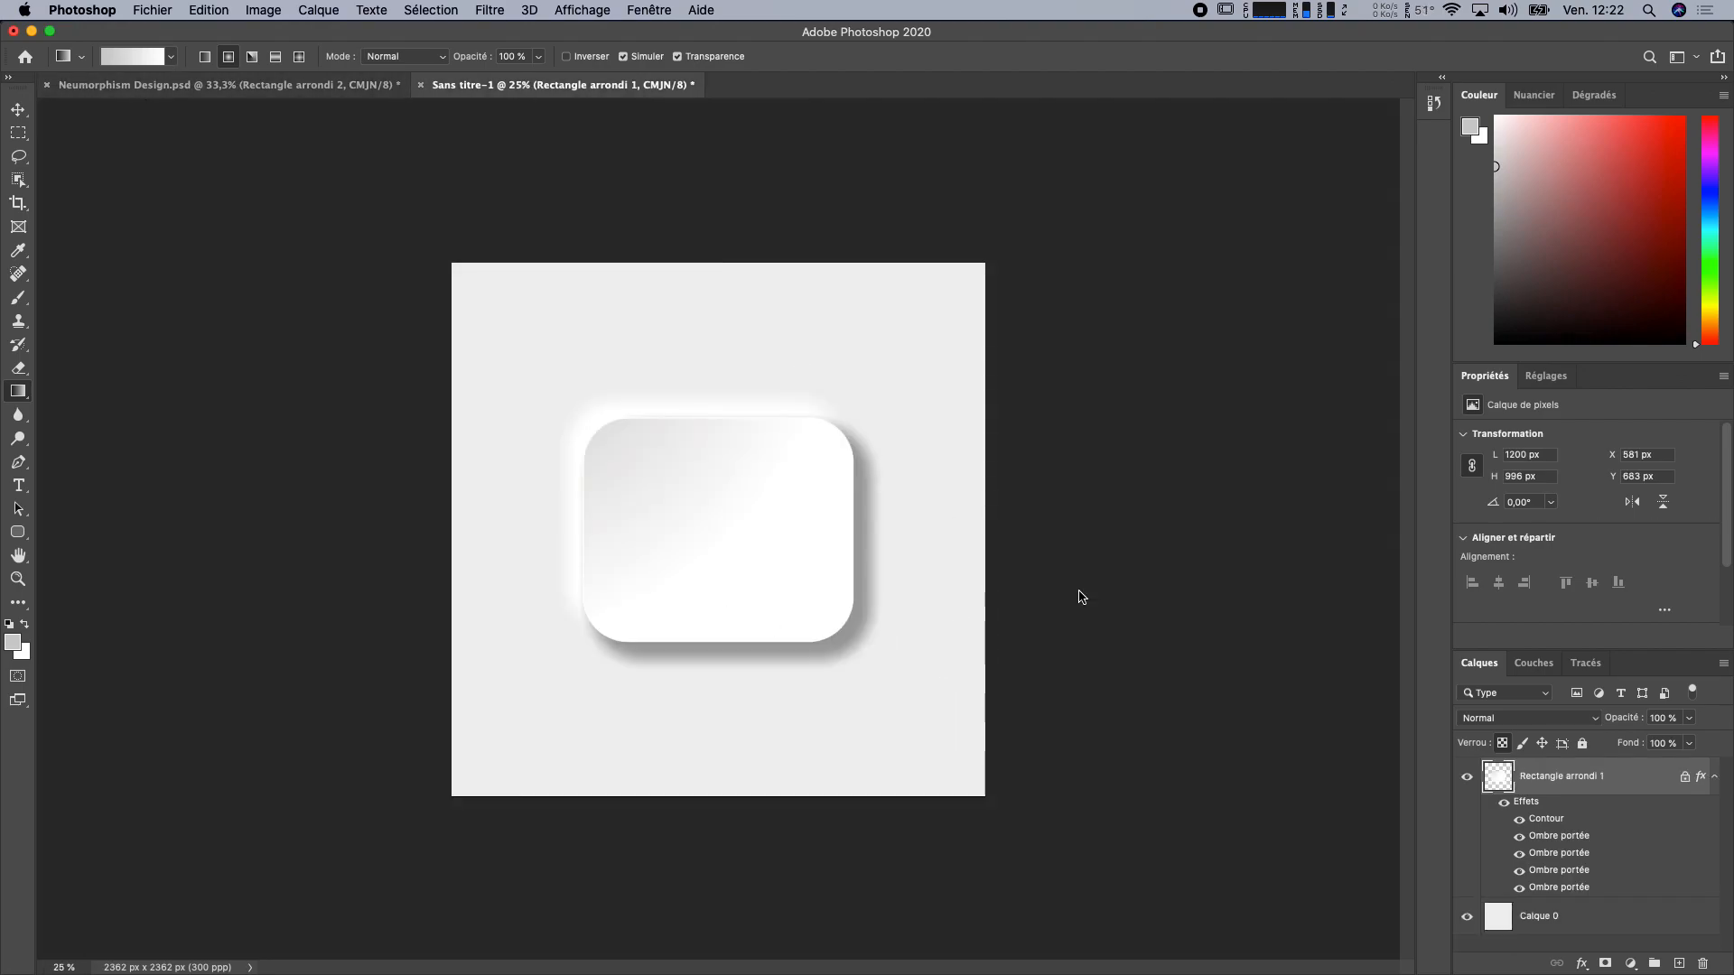